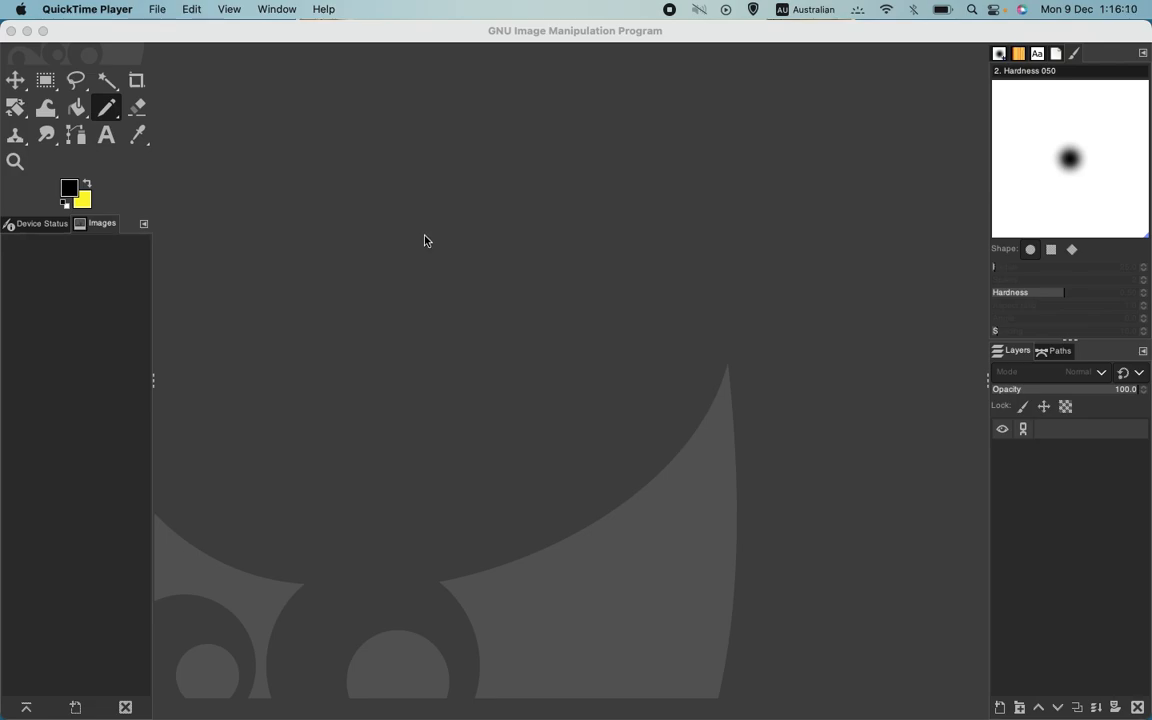
Step: Create a new landscape image 161 px wide and 121 px high
left_click(452, 37)
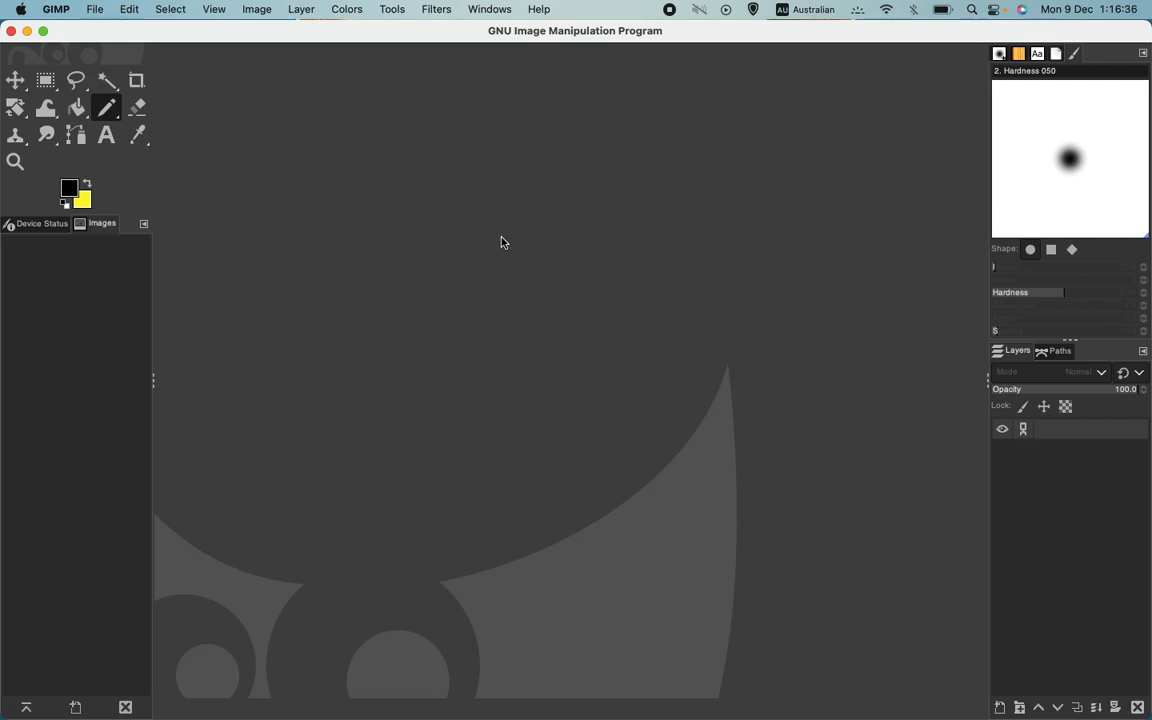
left_click(97, 12)
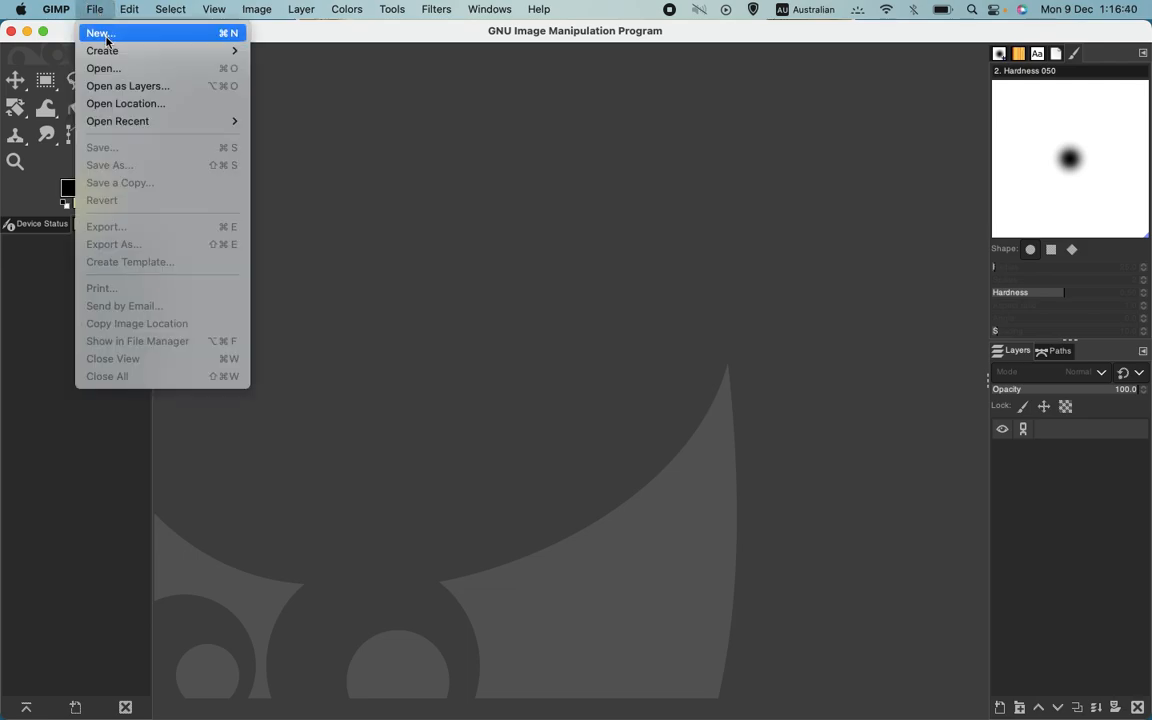
left_click(105, 34)
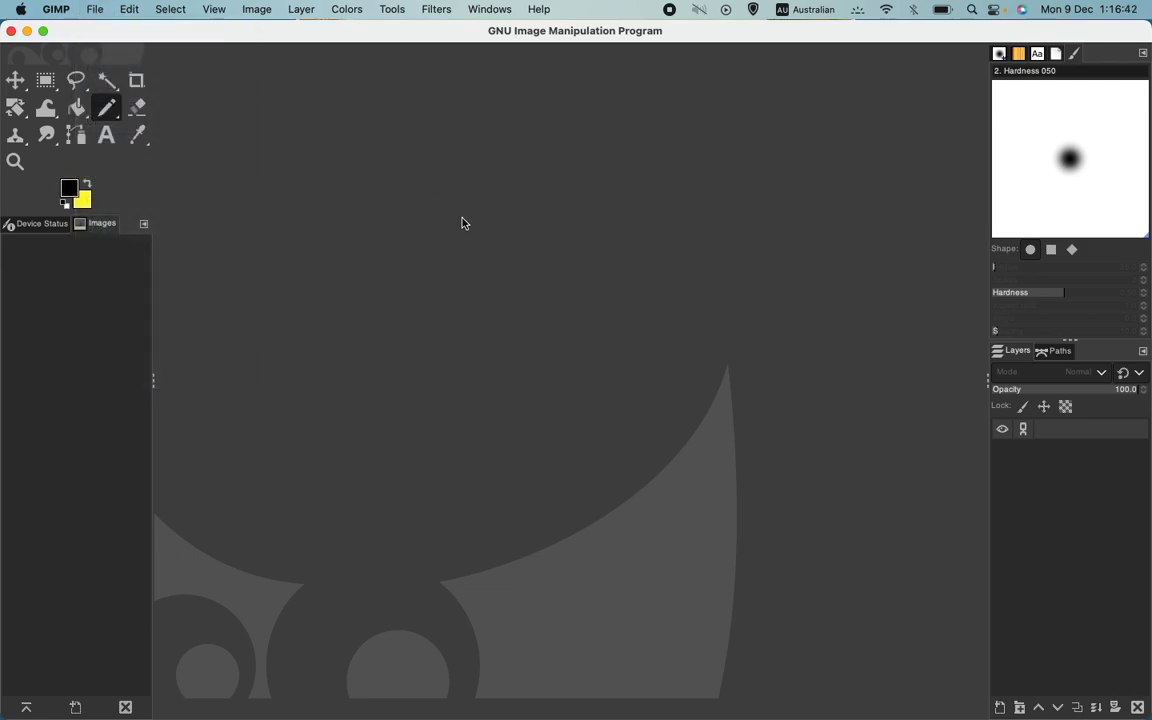
left_click(382, 105)
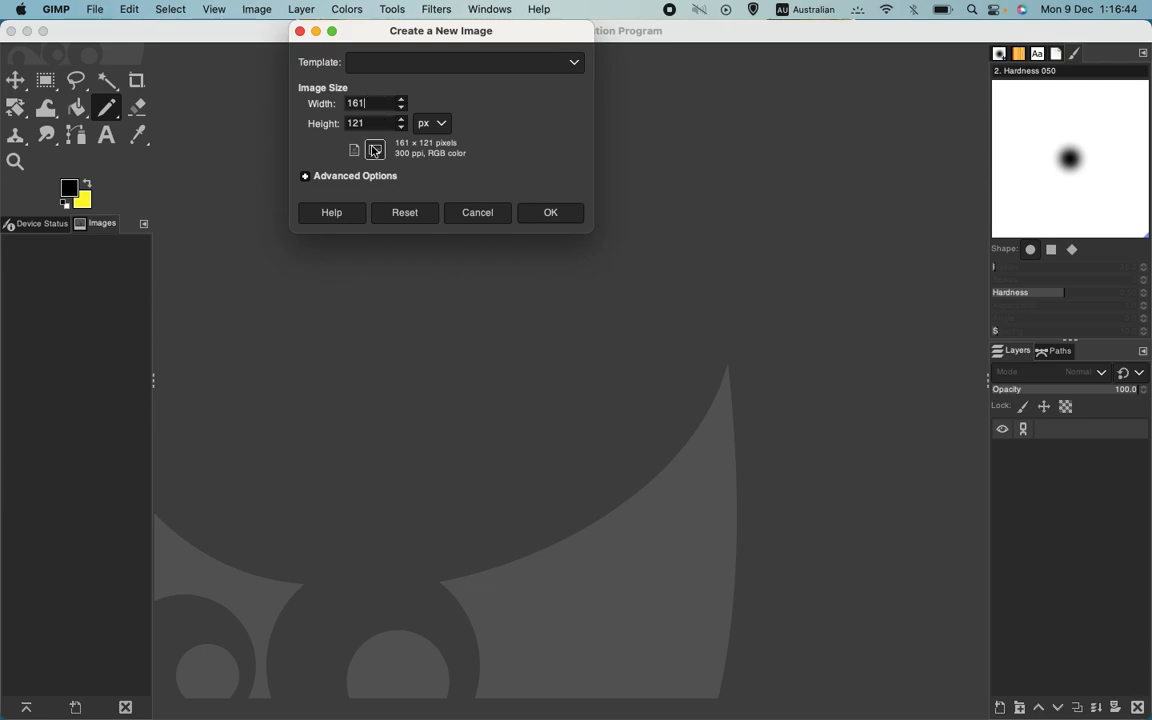
left_click(381, 124)
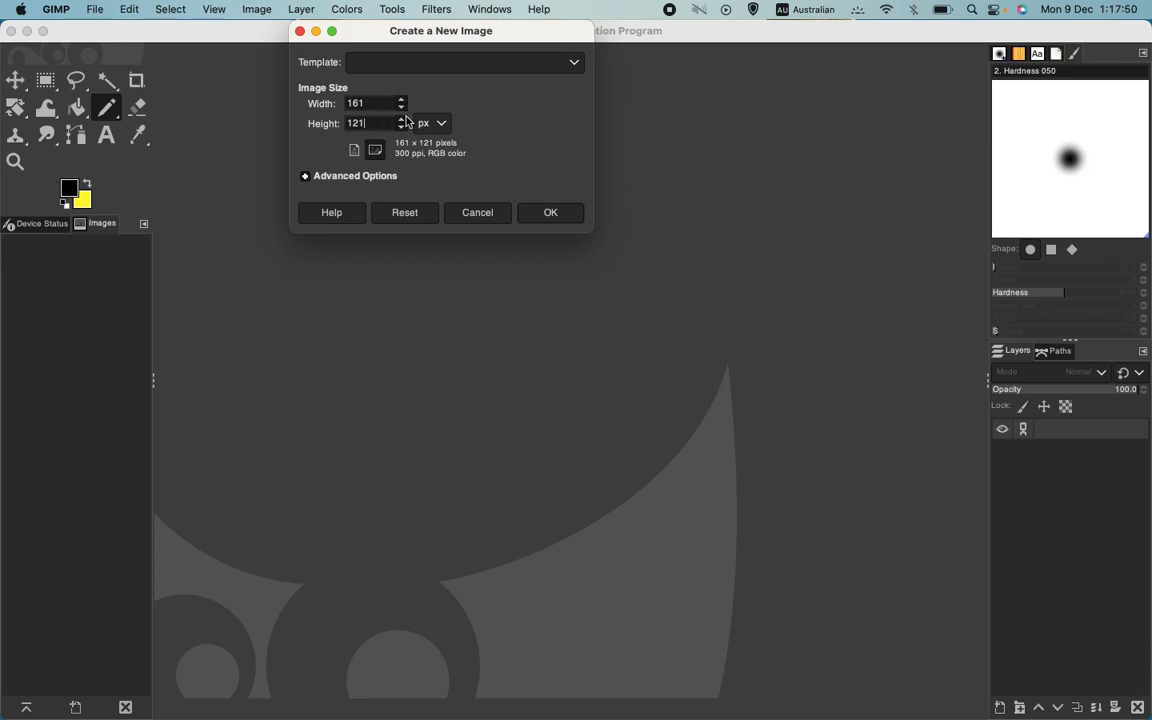
left_click(549, 213)
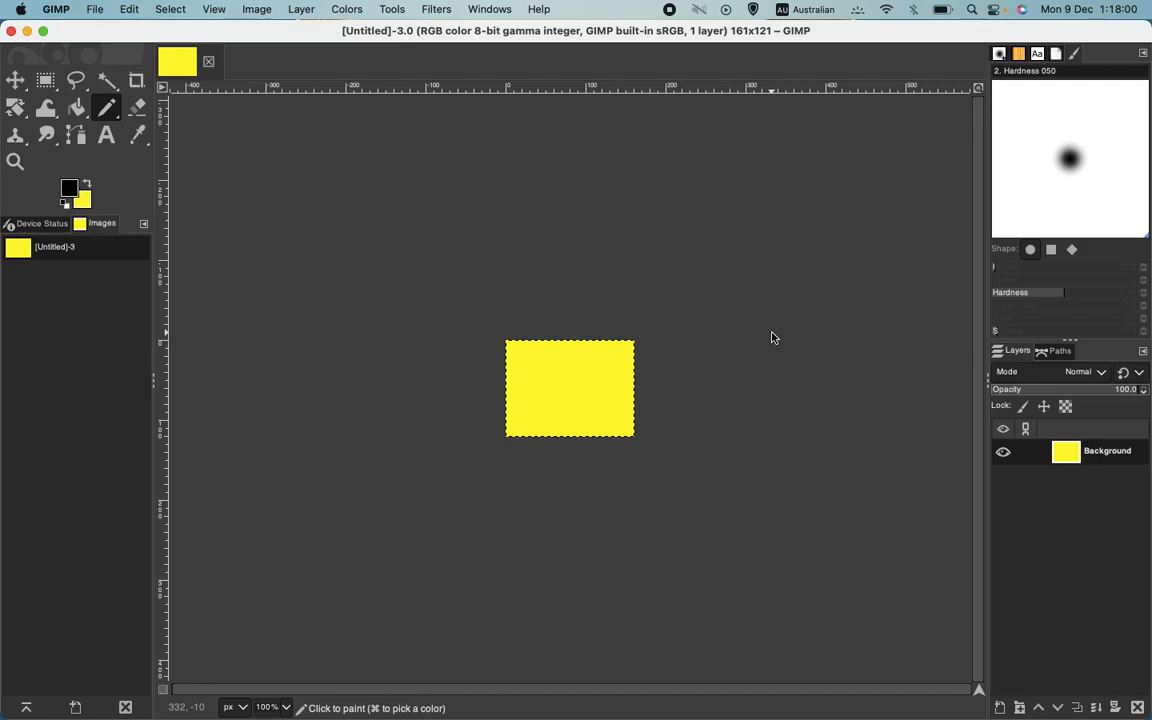
Step: Fit the image to the window, and try zooming out and back in on the yellow canvas
key("super")
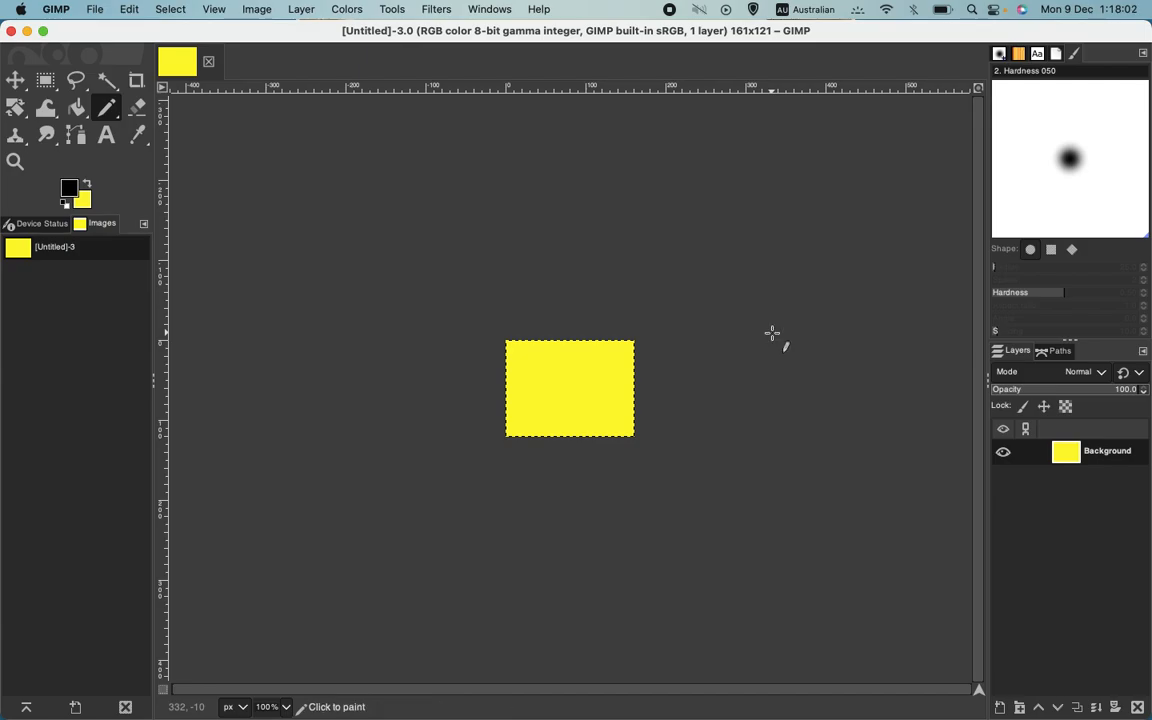
key("shift+super+j")
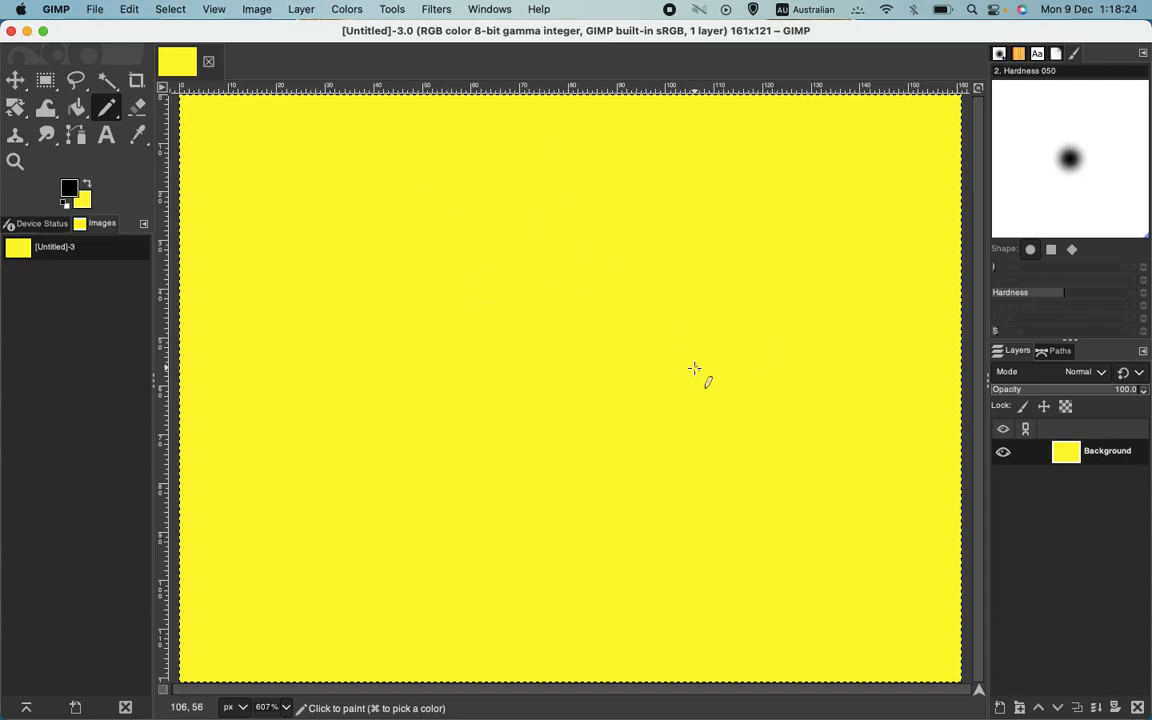
key("minus")
key("minus")
key("minus")
key("minus")
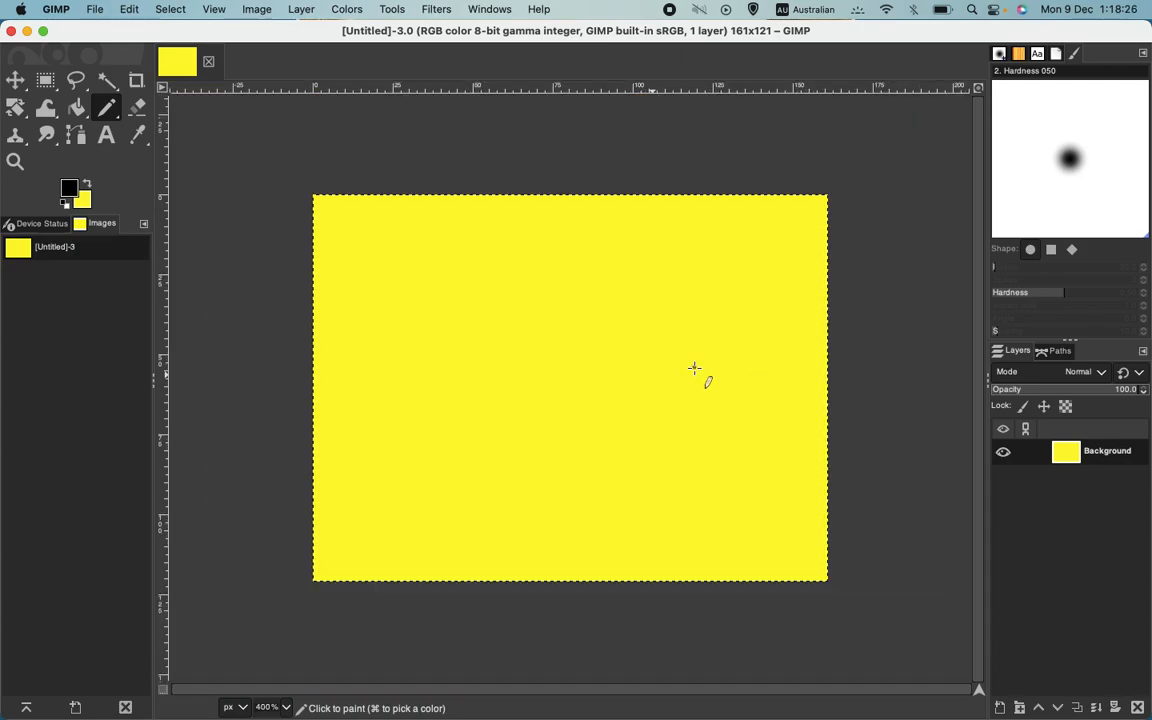
key("minus")
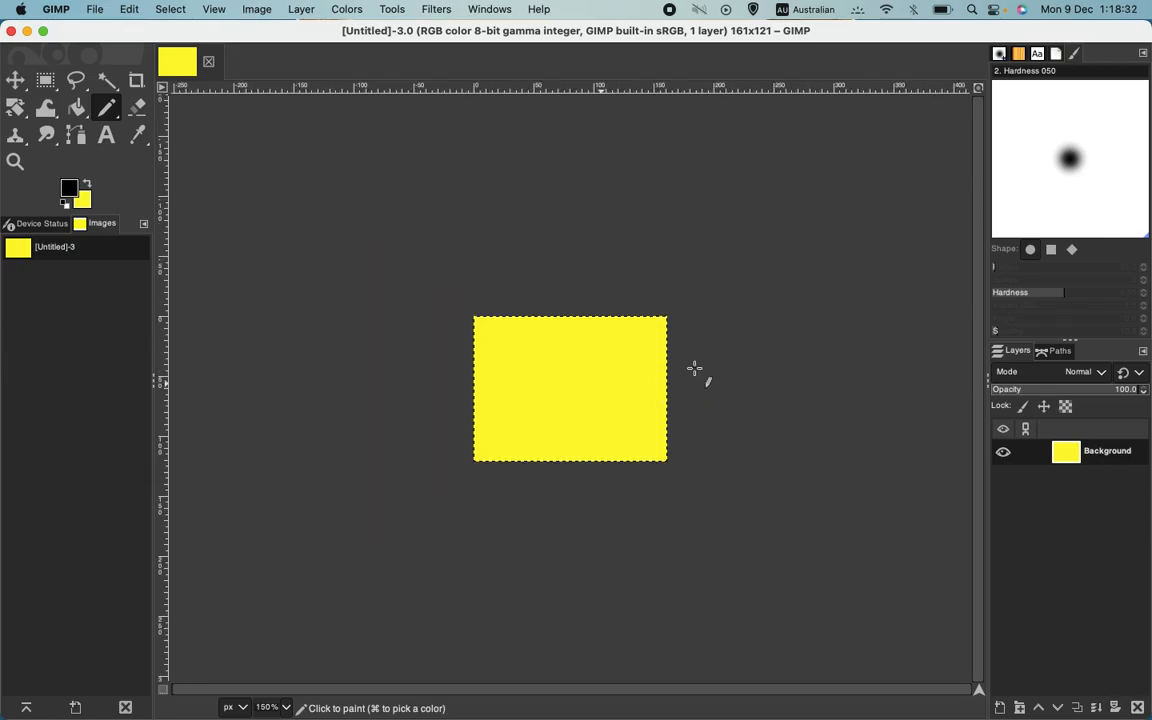
key("plus")
key("plus")
key("plus")
key("plus")
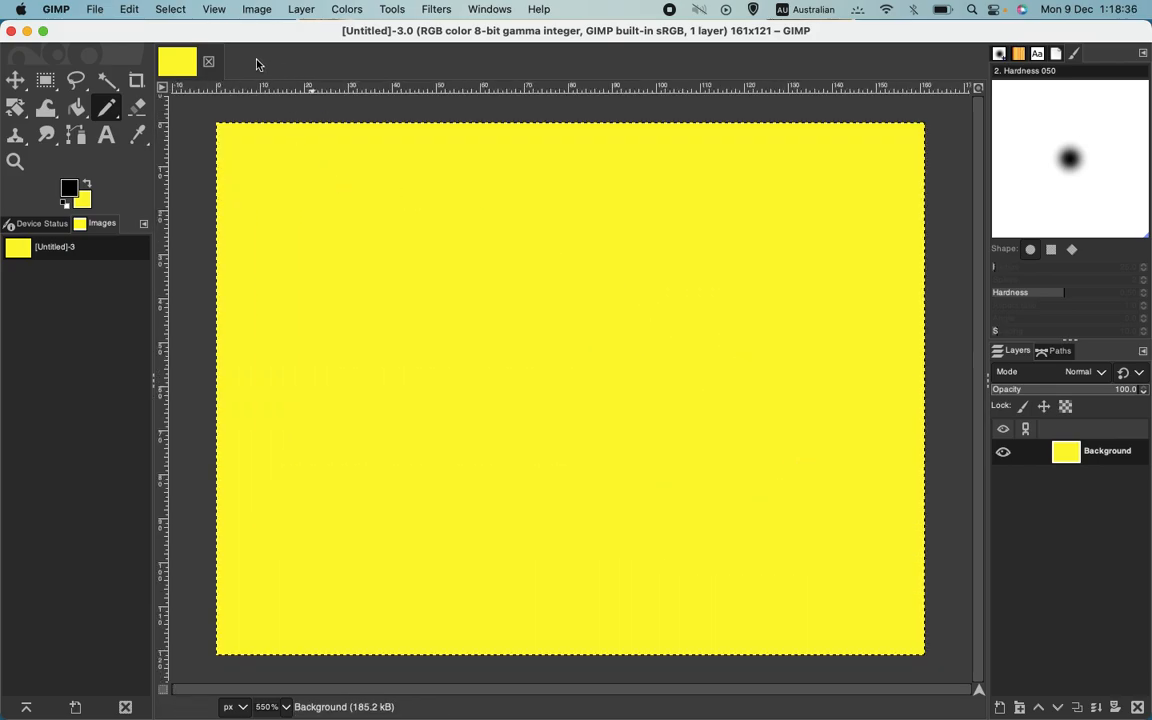
left_click(16, 163)
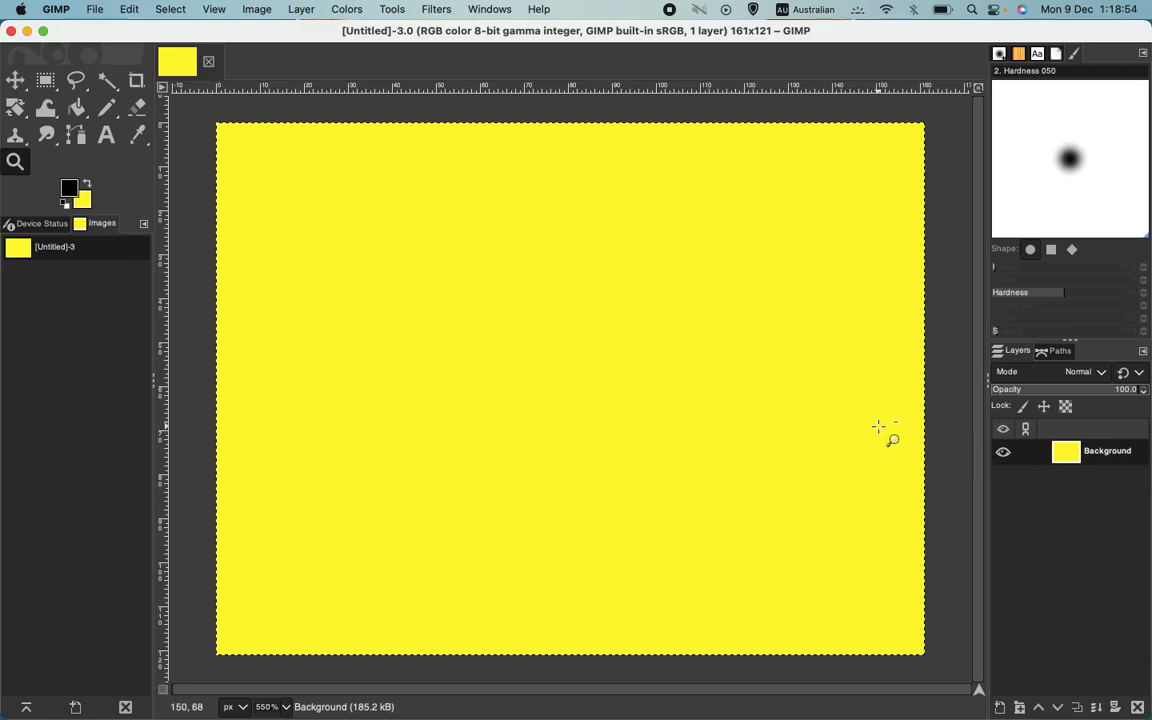
Step: Add an alpha channel to the Background layer and cut its entire yellow fill to leave the canvas transparent
key("super+a")
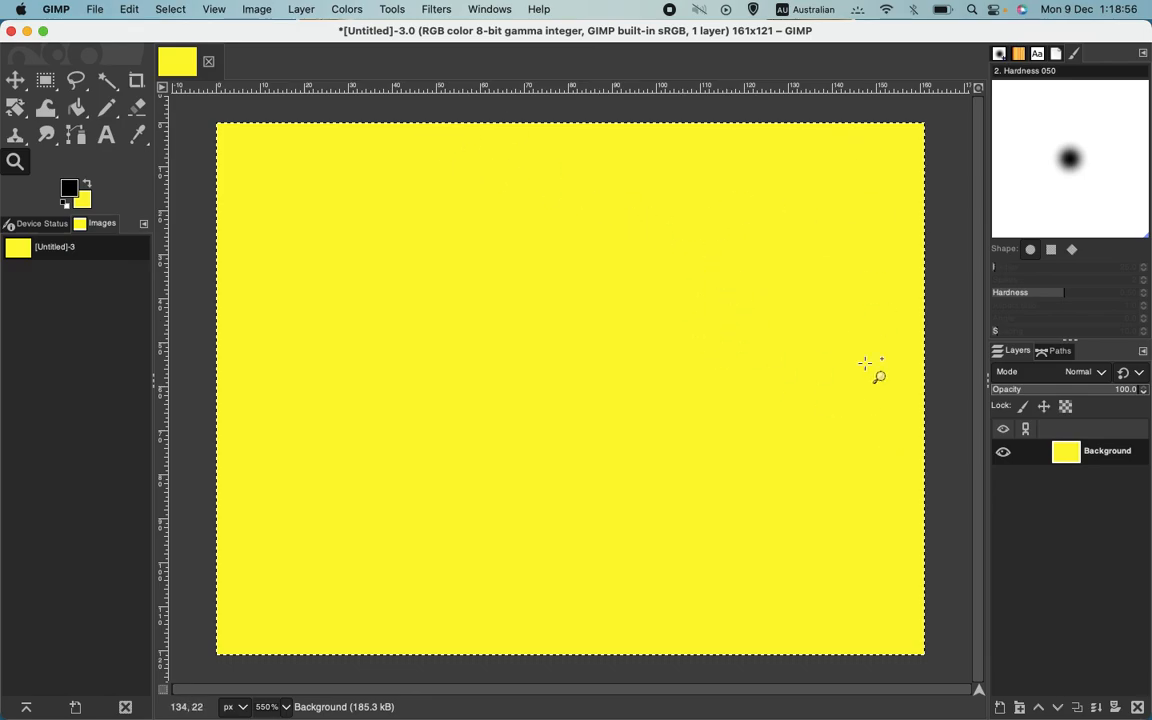
right_click(1108, 452)
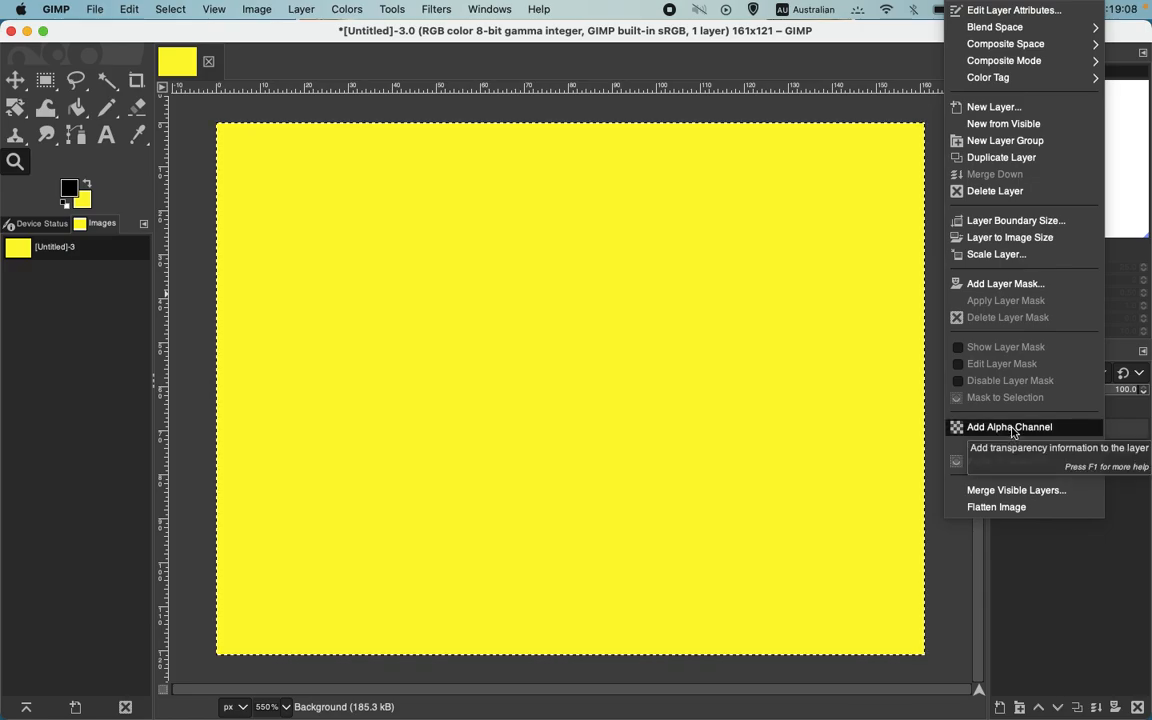
left_click(1012, 428)
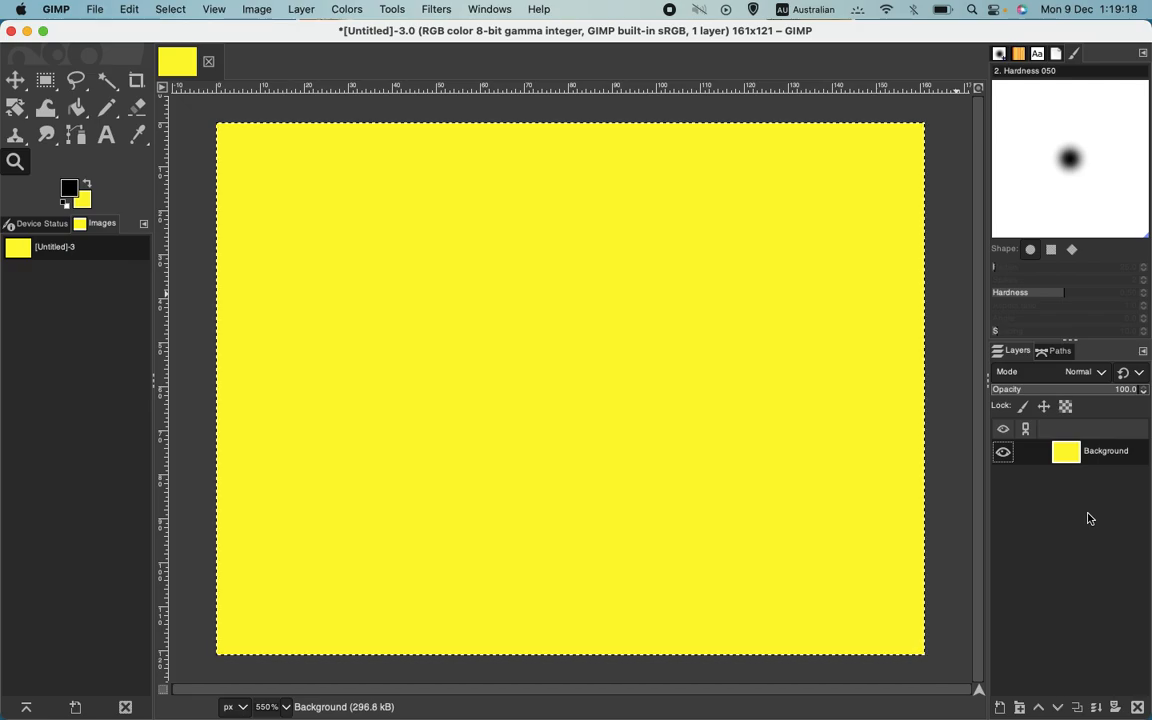
key("super+x")
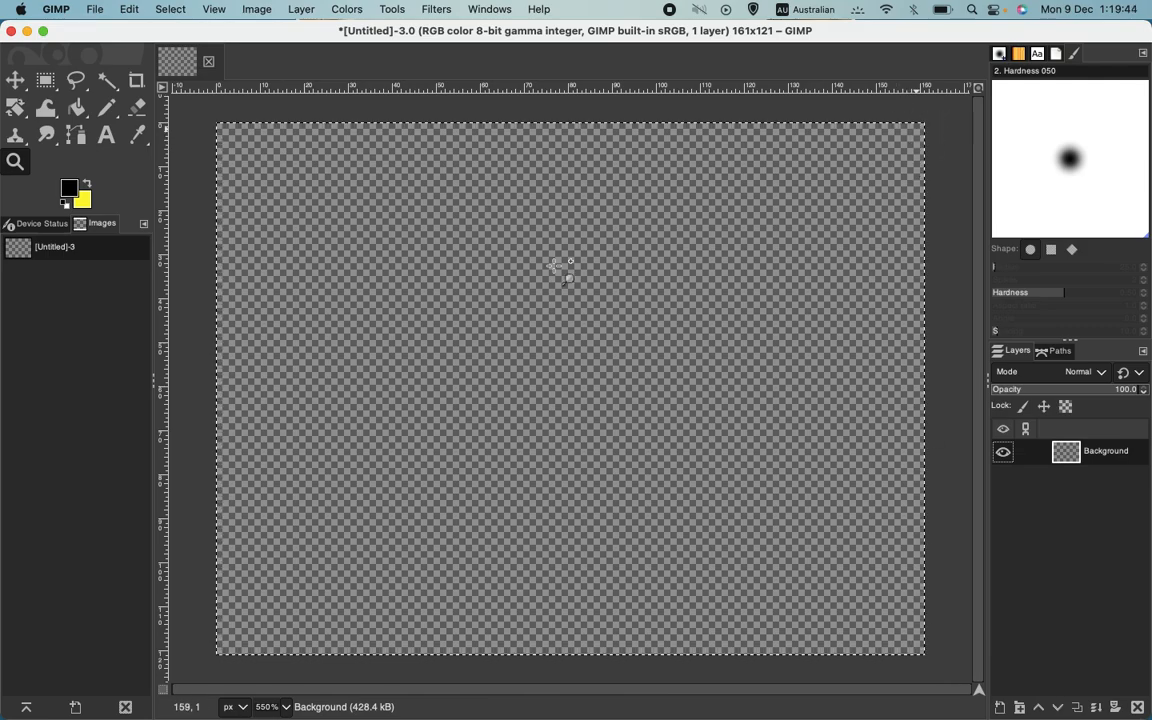
Step: Try a freehand Pencil stroke across the upper part of the transparent canvas and undo it
left_click(107, 112)
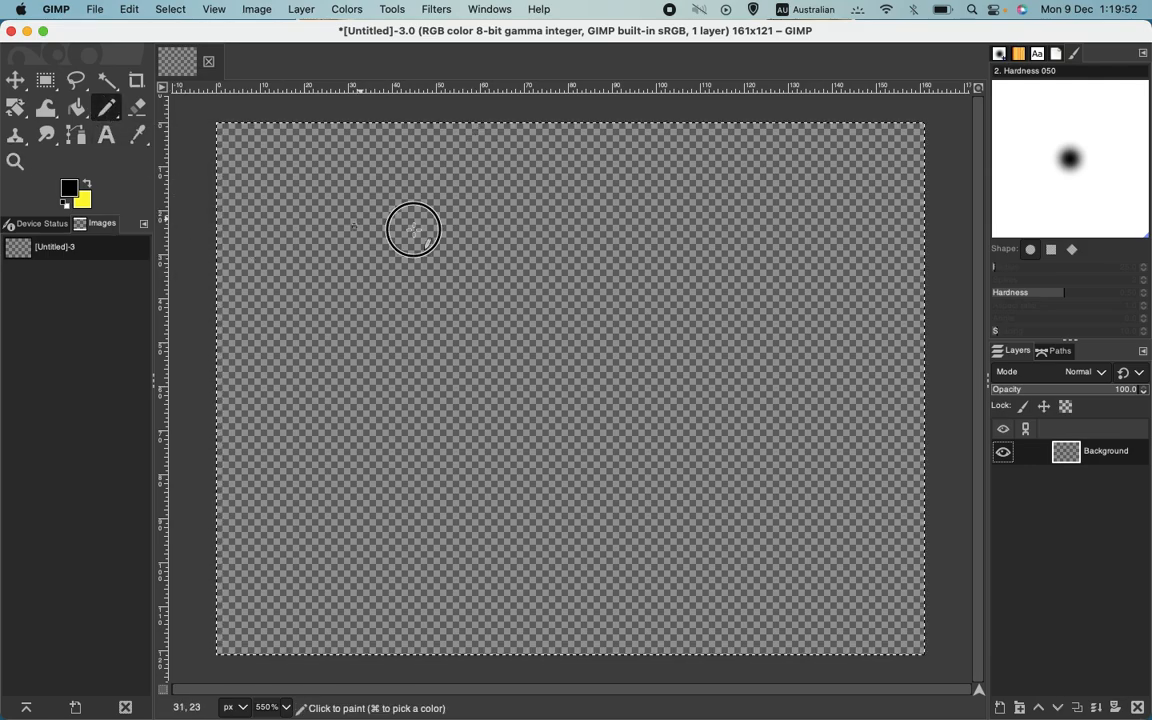
left_click_drag(352, 225, 645, 312)
key("super+z")
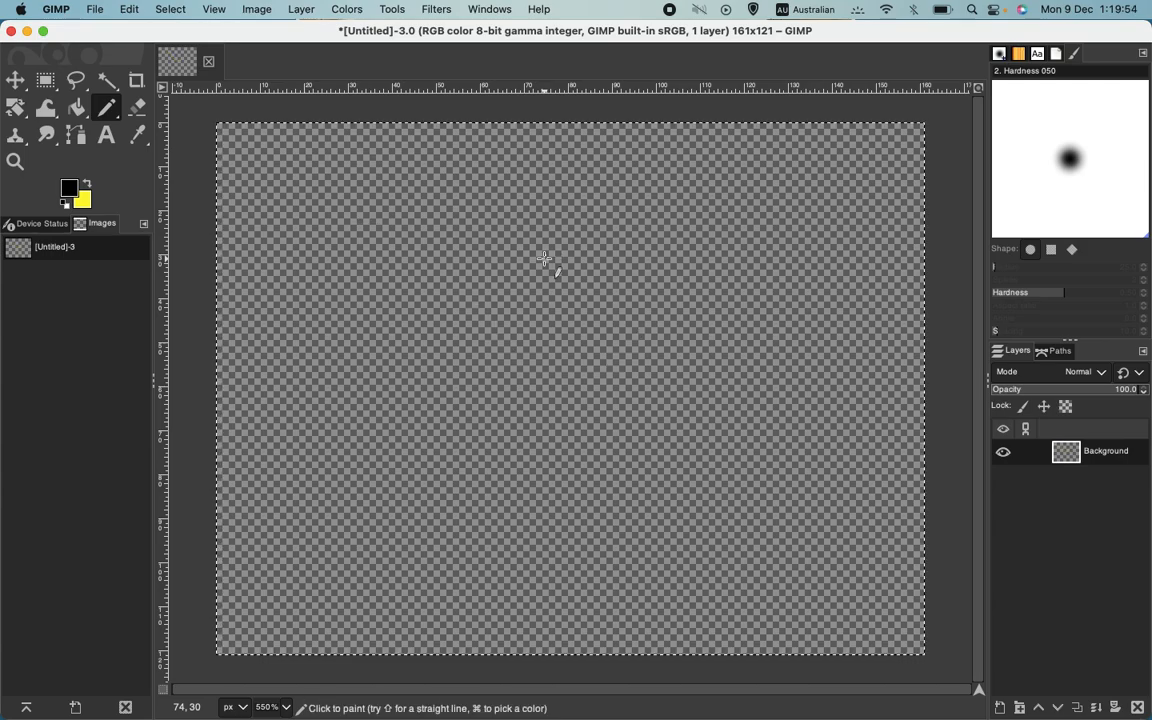
Step: Try the Pencil at size 139 with one black dab on the canvas, and undo the dab
left_click(494, 12)
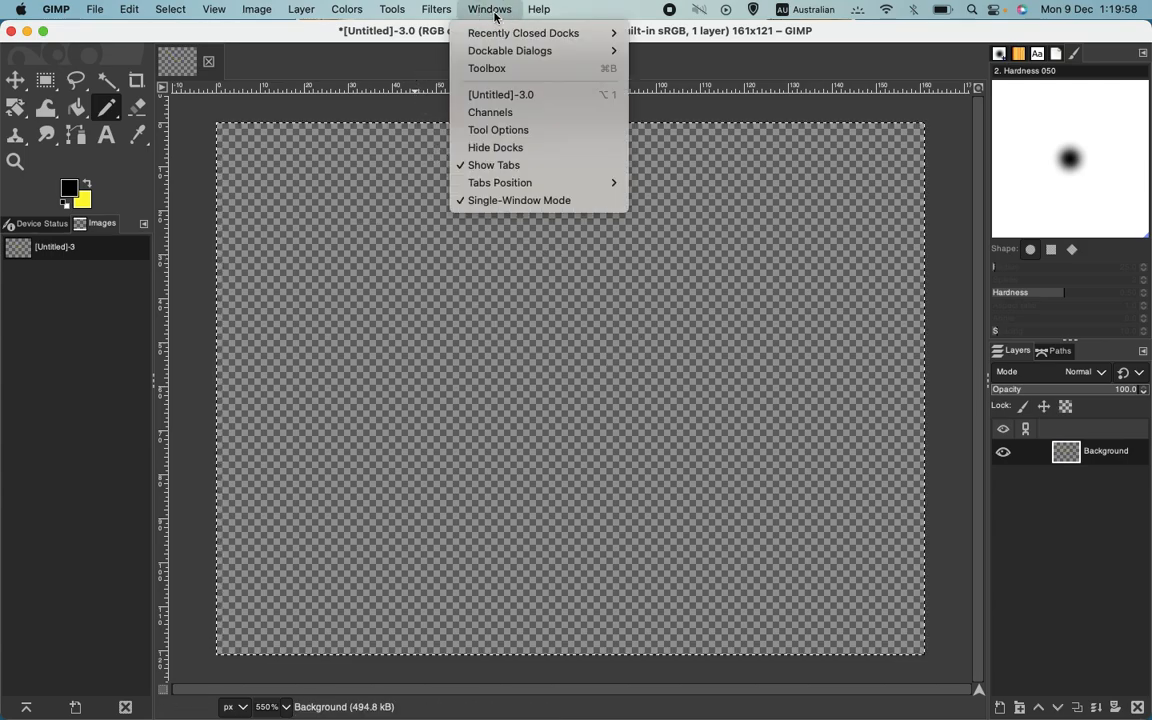
mouse_move(510, 58)
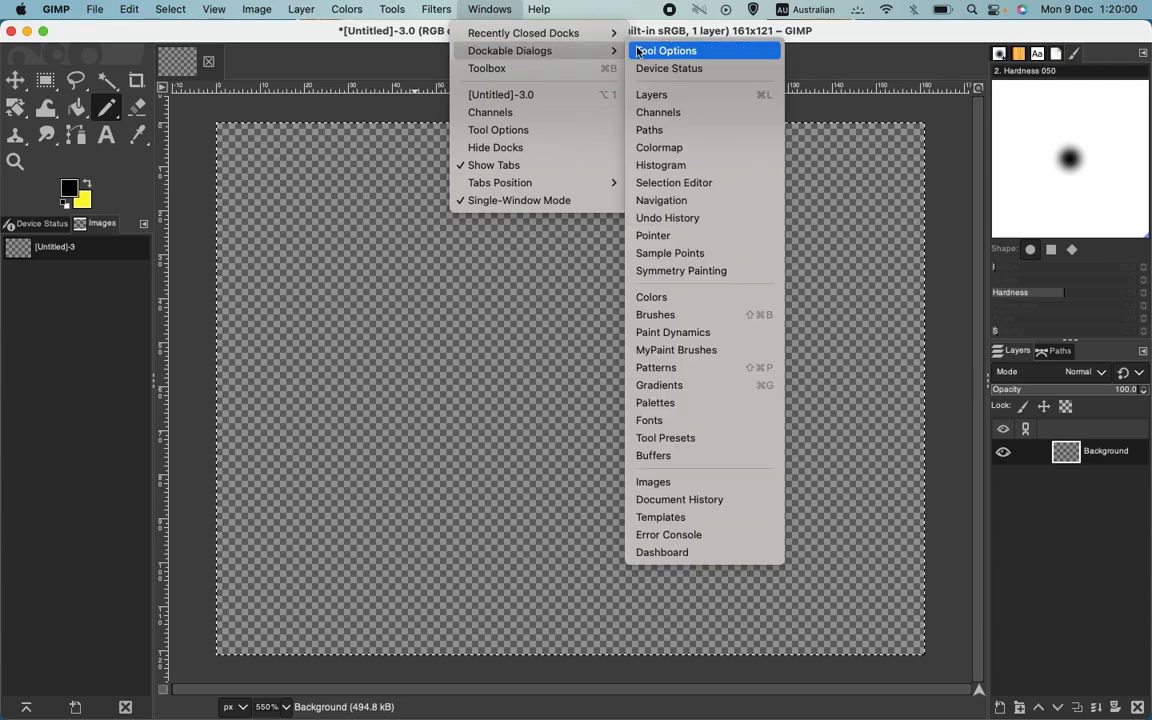
left_click(668, 51)
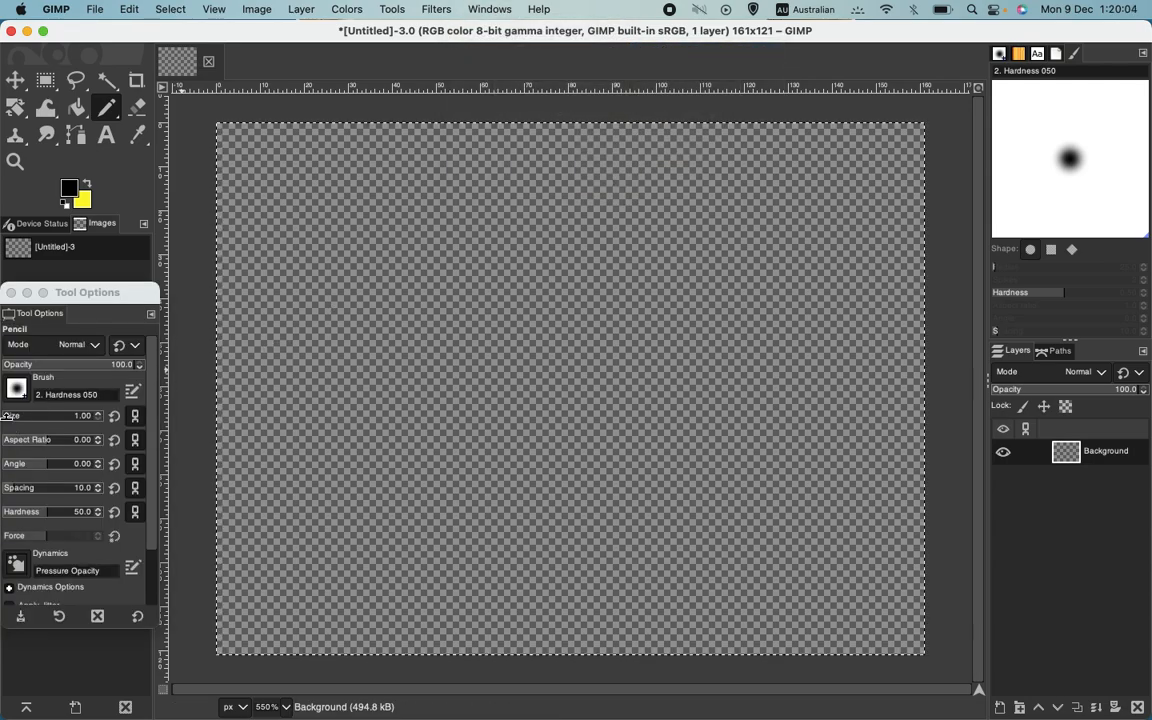
mouse_move(7, 415)
left_mouse_down()
mouse_move(49, 419)
mouse_move(10, 427)
mouse_move(30, 425)
left_mouse_up()
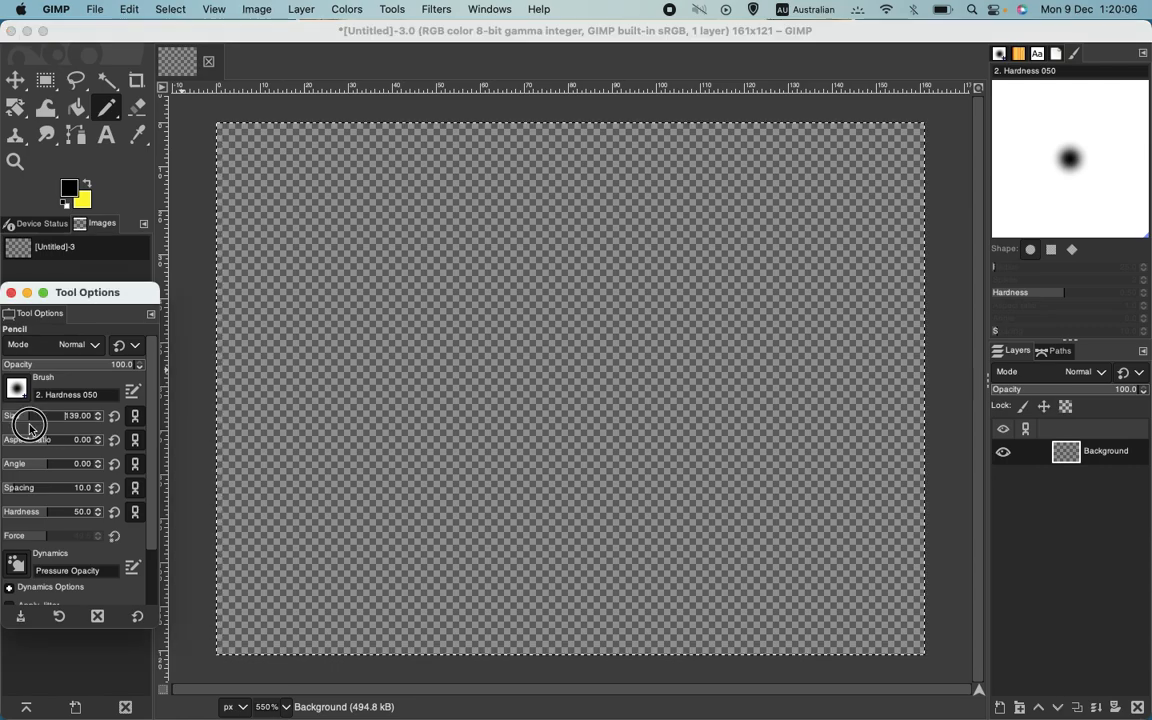
left_click(495, 375)
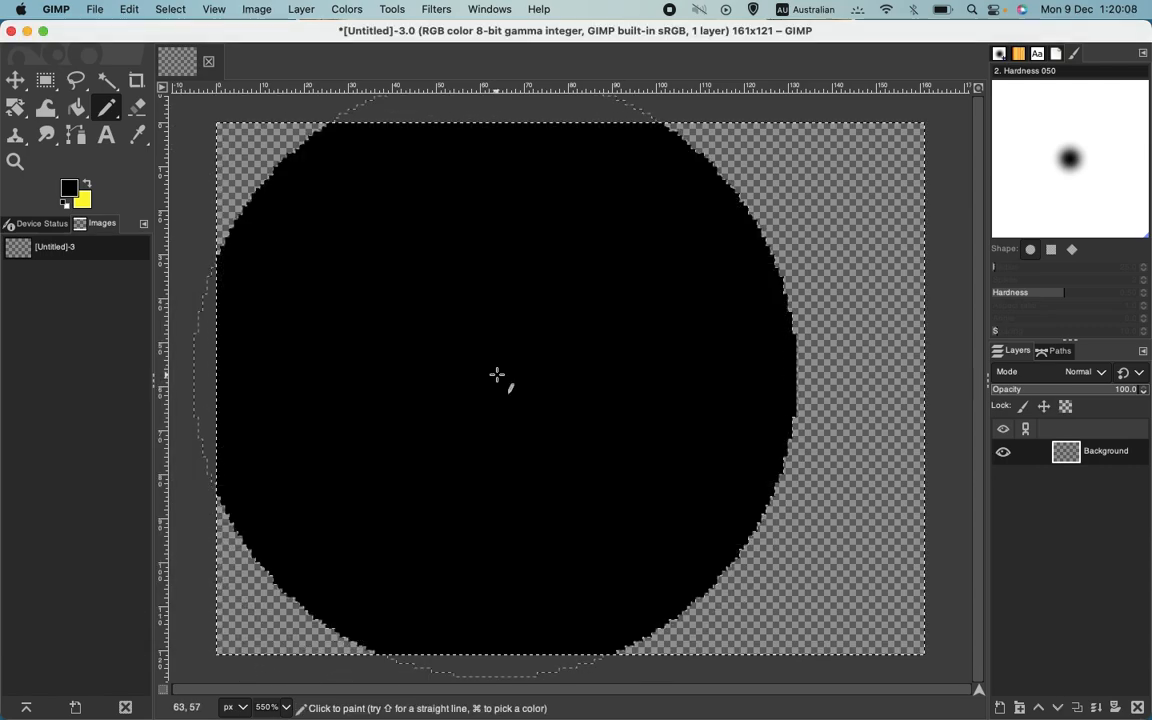
key("super+z")
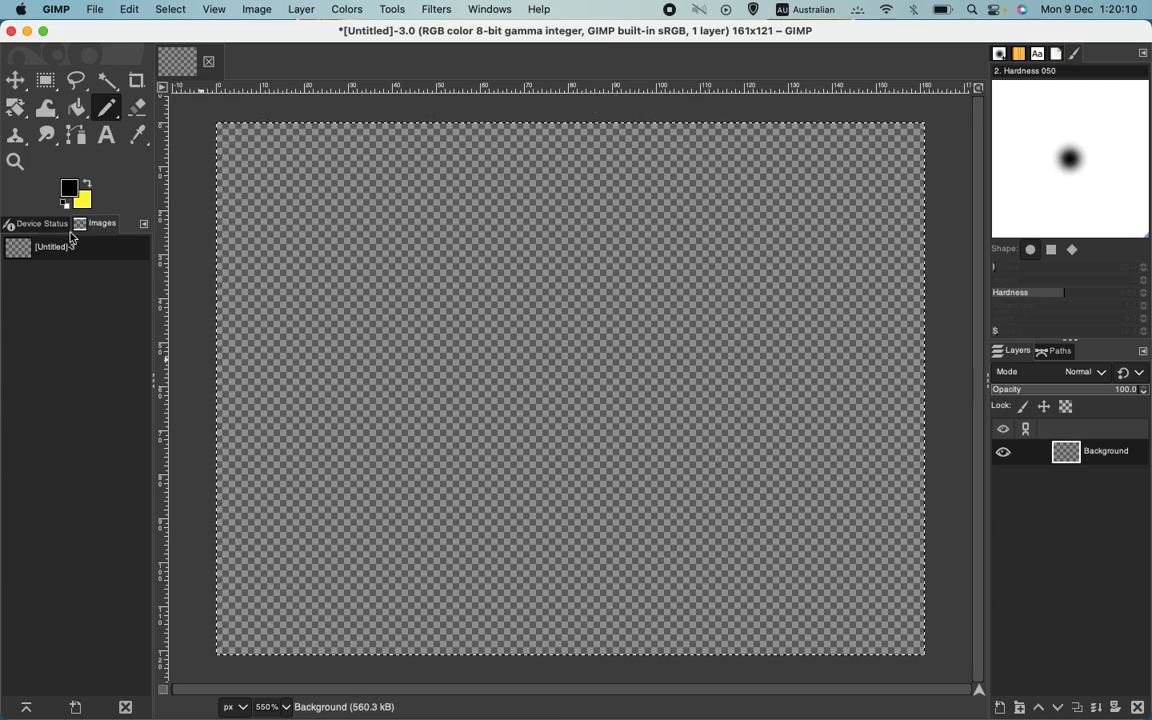
Step: Set the Pencil's brush size to 1.00 in the Tool Options and close them
left_click(490, 10)
mouse_move(517, 55)
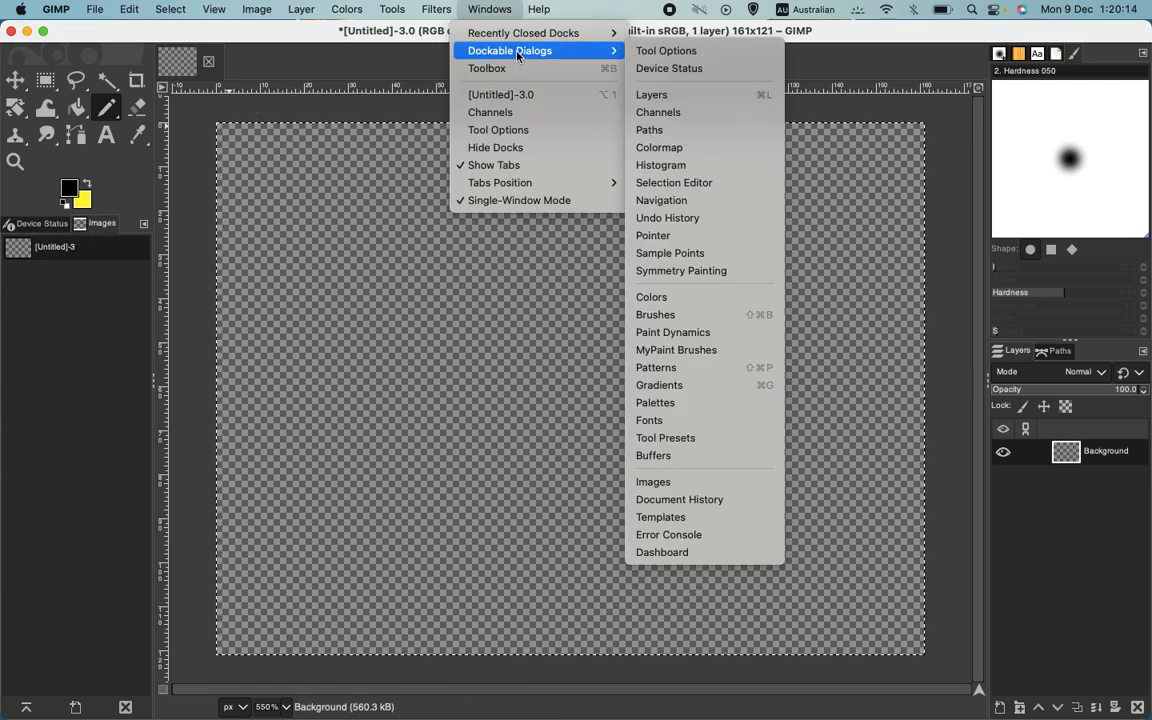
left_click(682, 52)
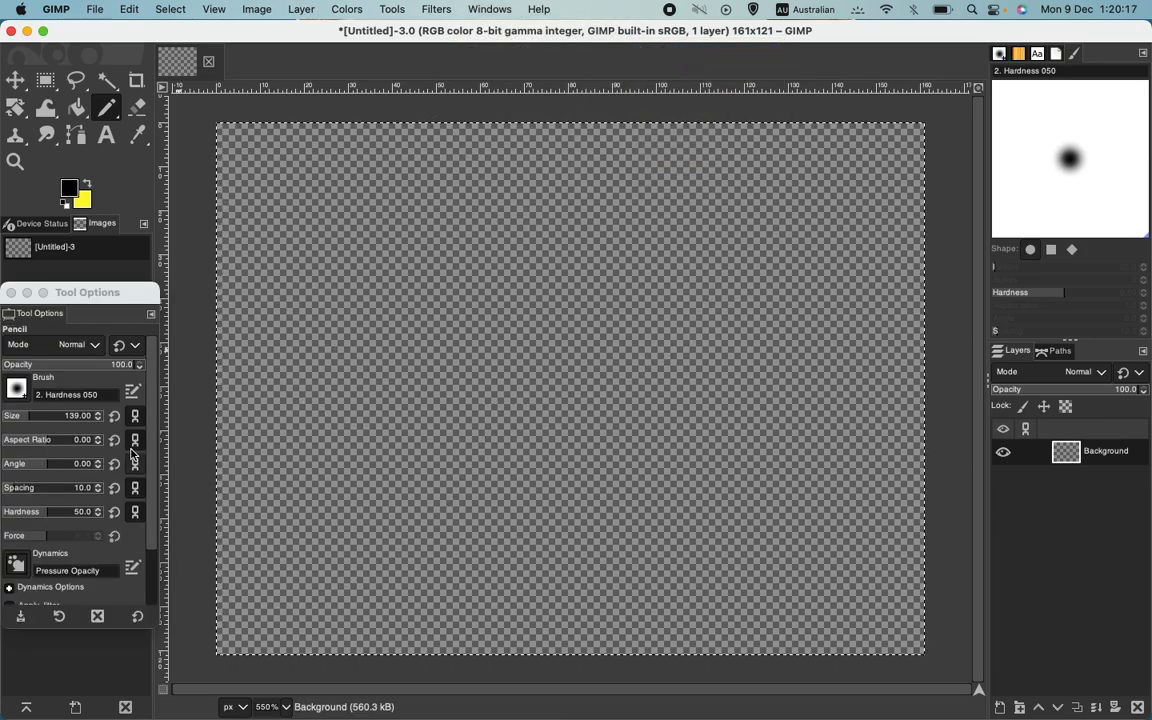
left_click(24, 418)
left_click_drag(24, 418, 71, 417)
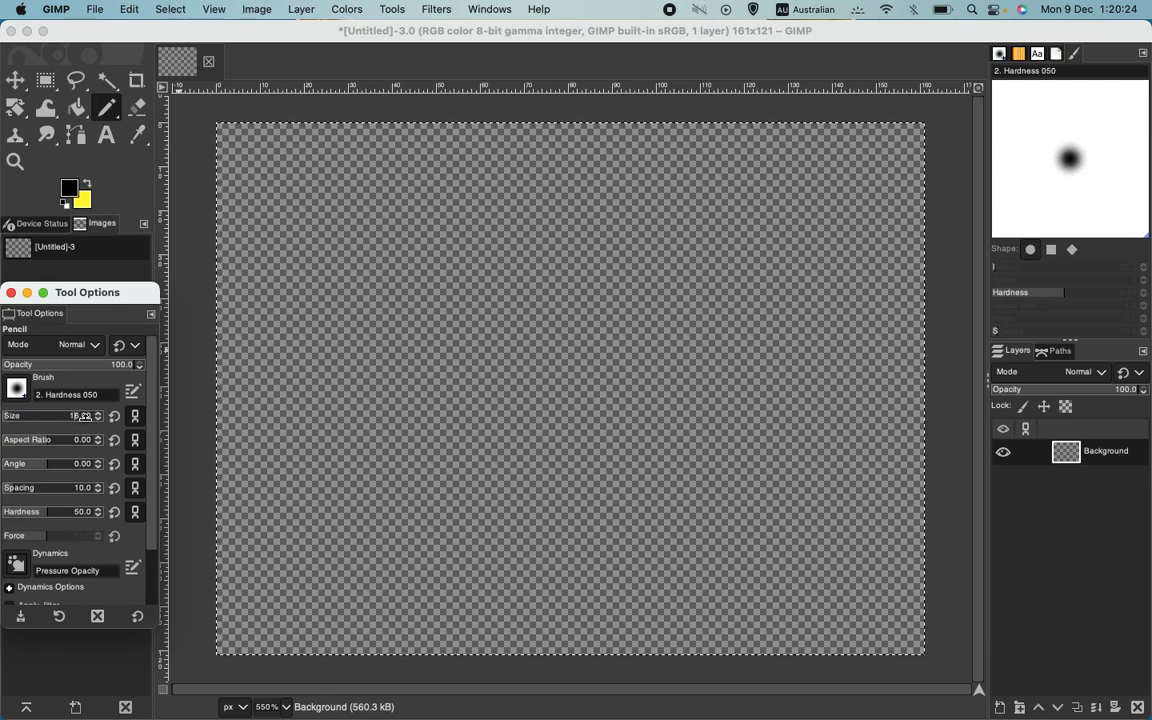
left_click(8, 416)
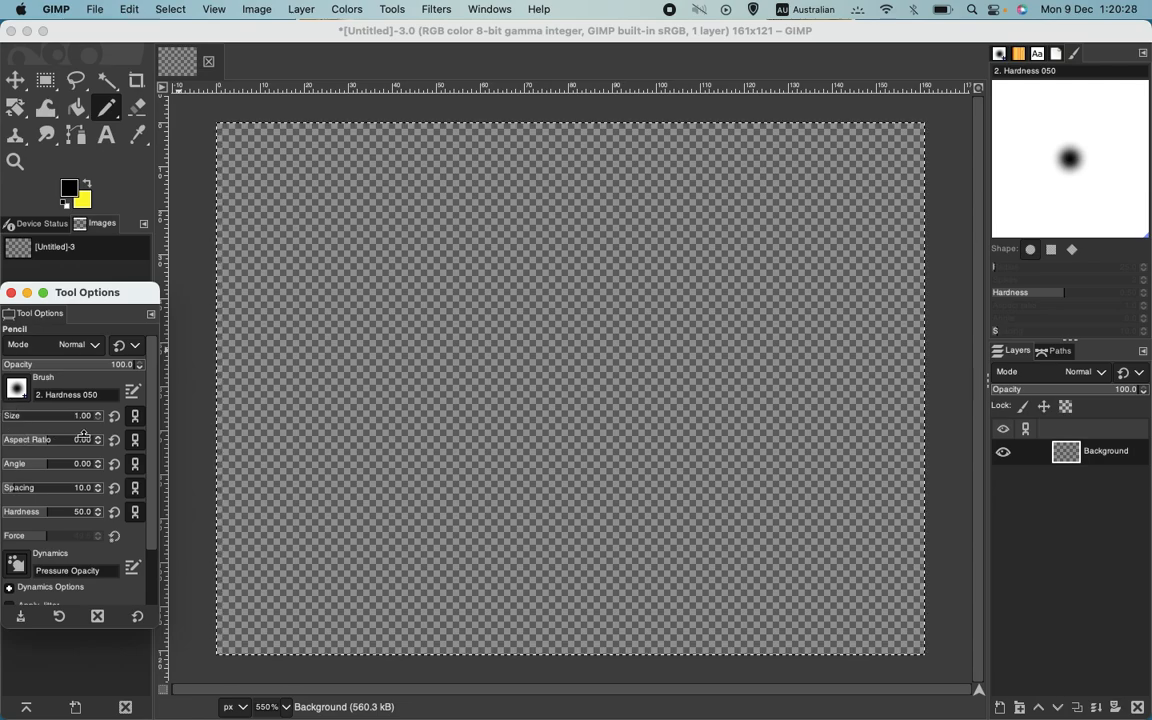
left_click(11, 293)
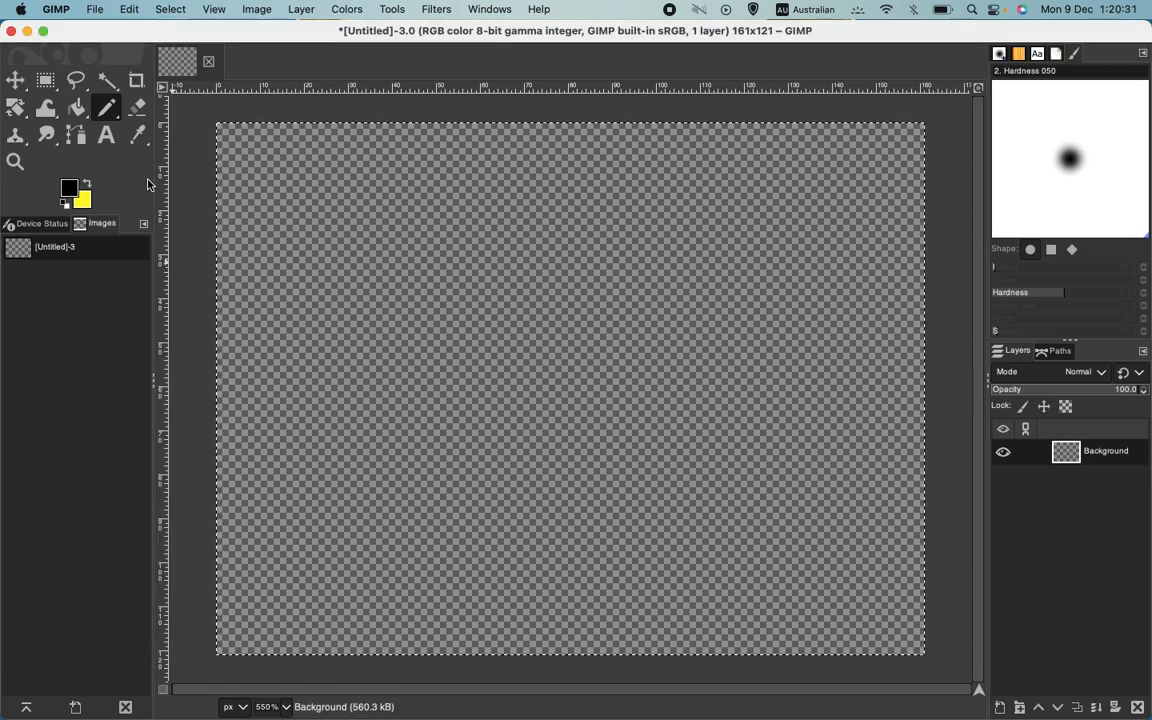
Step: Paint a single black pixel with the Pencil in the canvas's upper-left corner, at 0, 0
left_click(16, 161)
left_click_drag(272, 160, 212, 109)
left_click(107, 107)
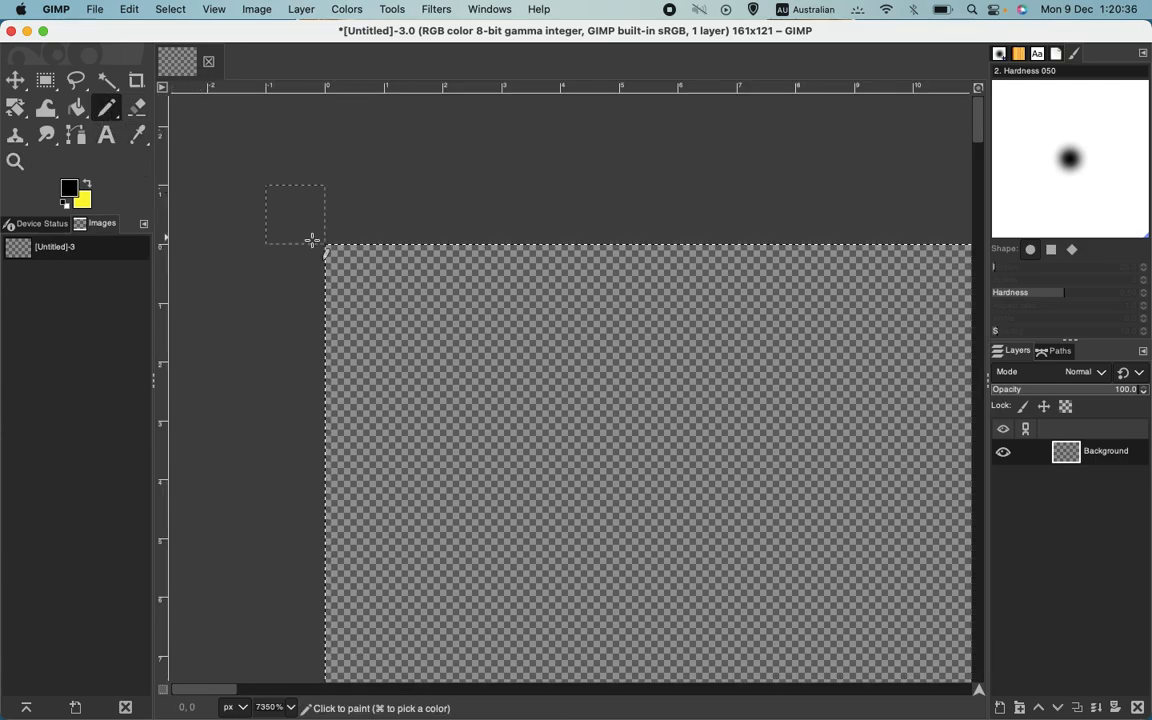
left_click(358, 277)
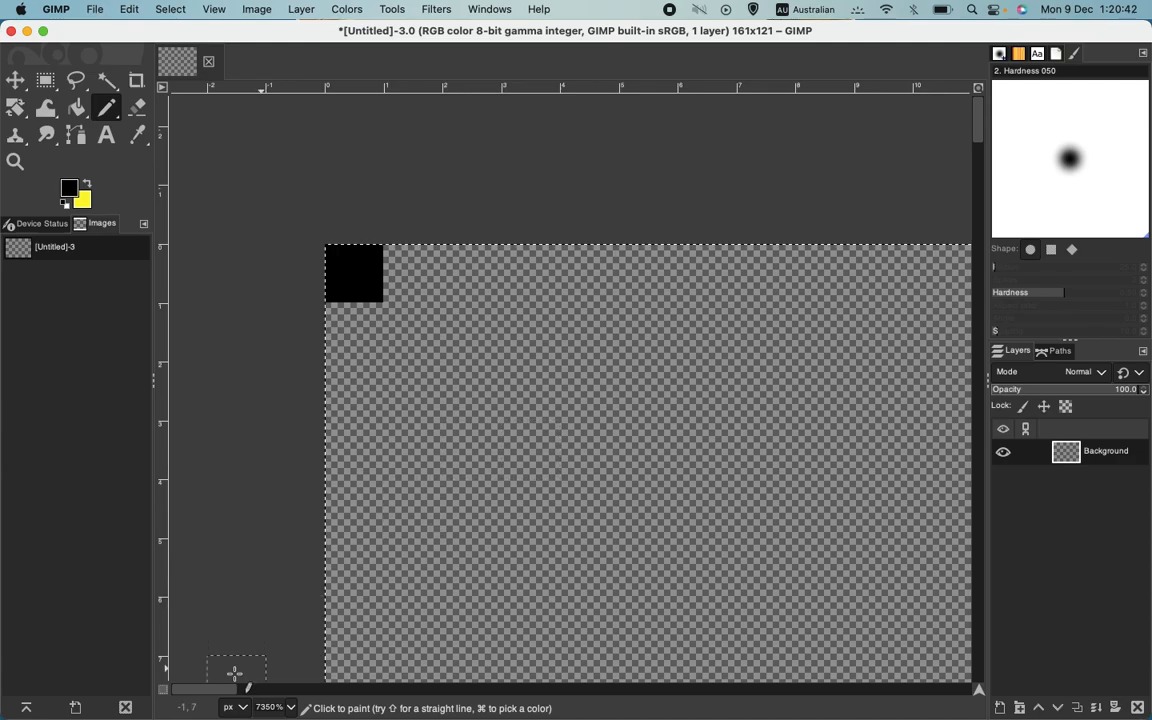
Step: Draw a straight one-pixel Pencil line from the painted corner pixel to the canvas's lower-right corner pixel
left_click_drag(224, 689, 975, 663)
left_click_drag(978, 150, 1000, 689)
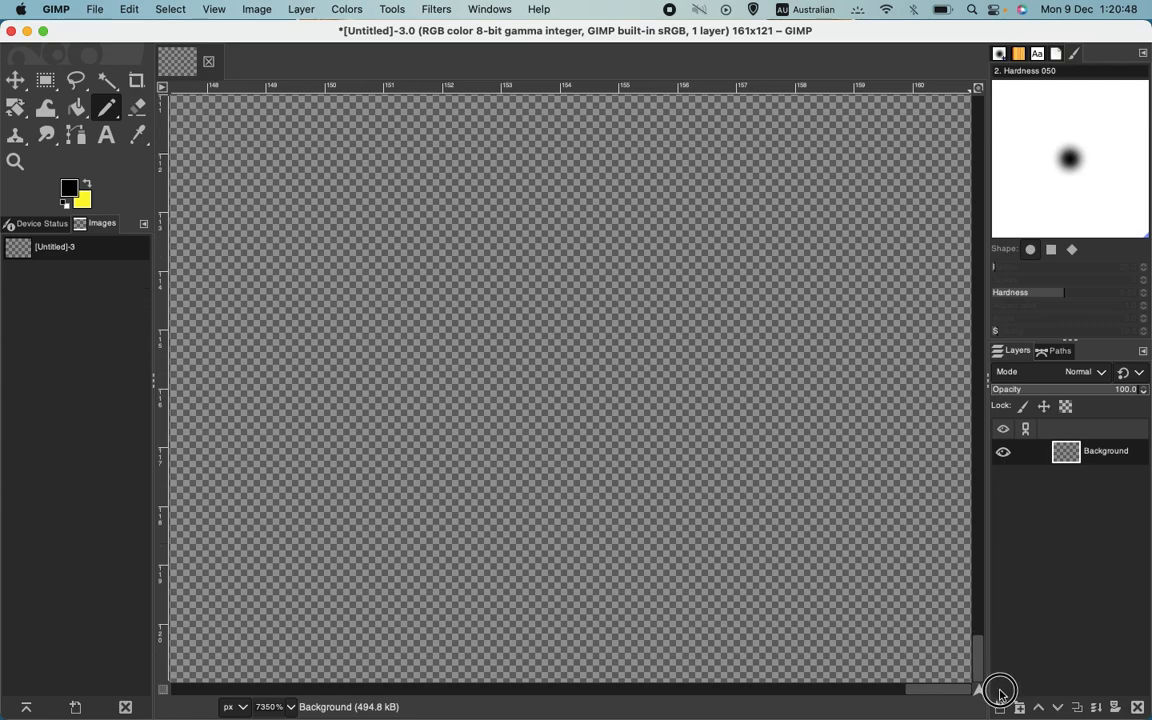
key("shift")
left_click(951, 663, "shift")
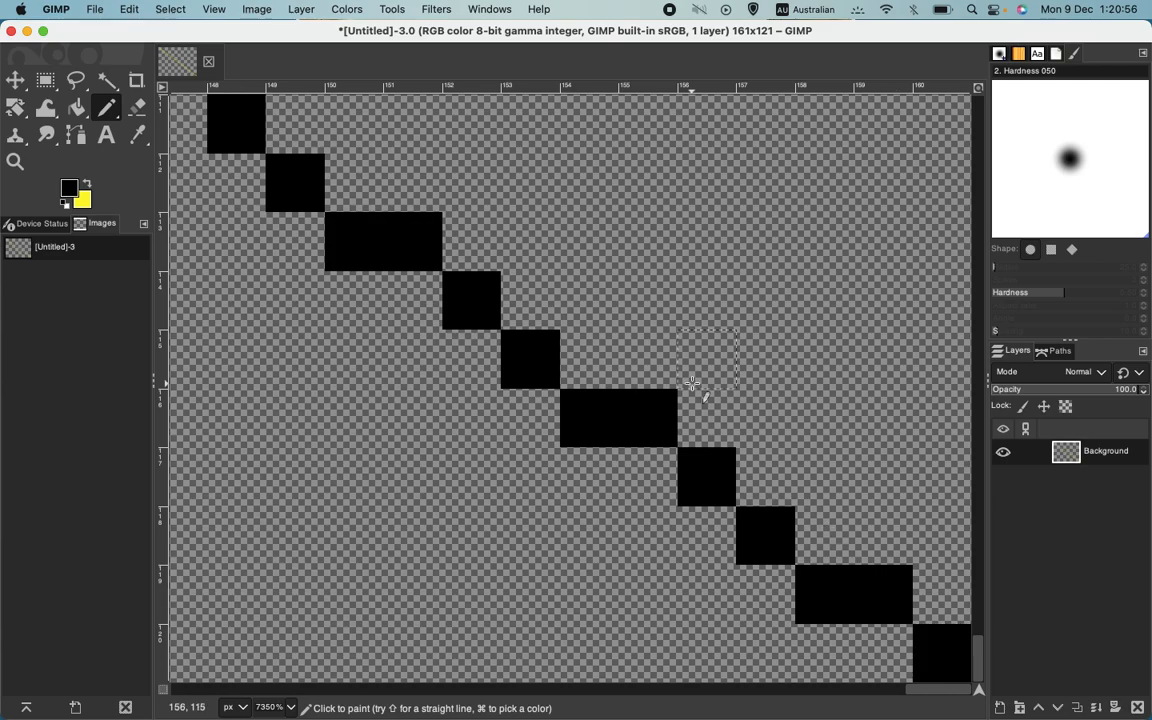
Step: Duplicate the Background layer with the diagonal line and flip the copy vertically so the two lines cross
key("super+shift+j")
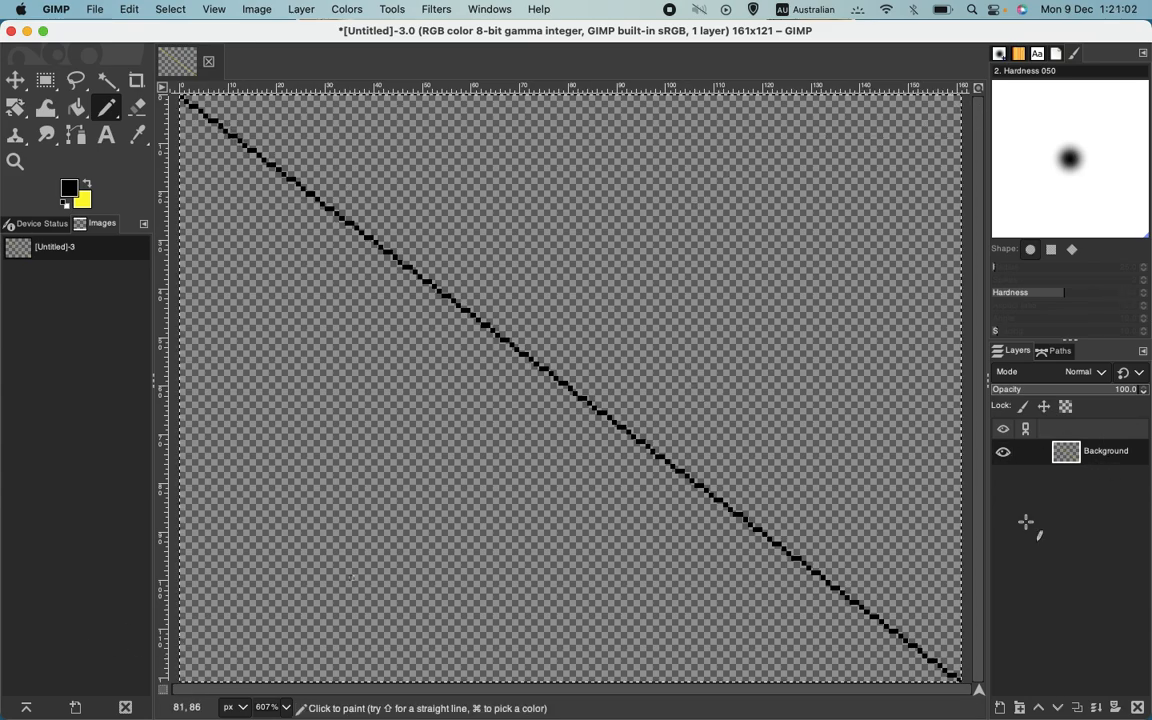
right_click(1106, 452)
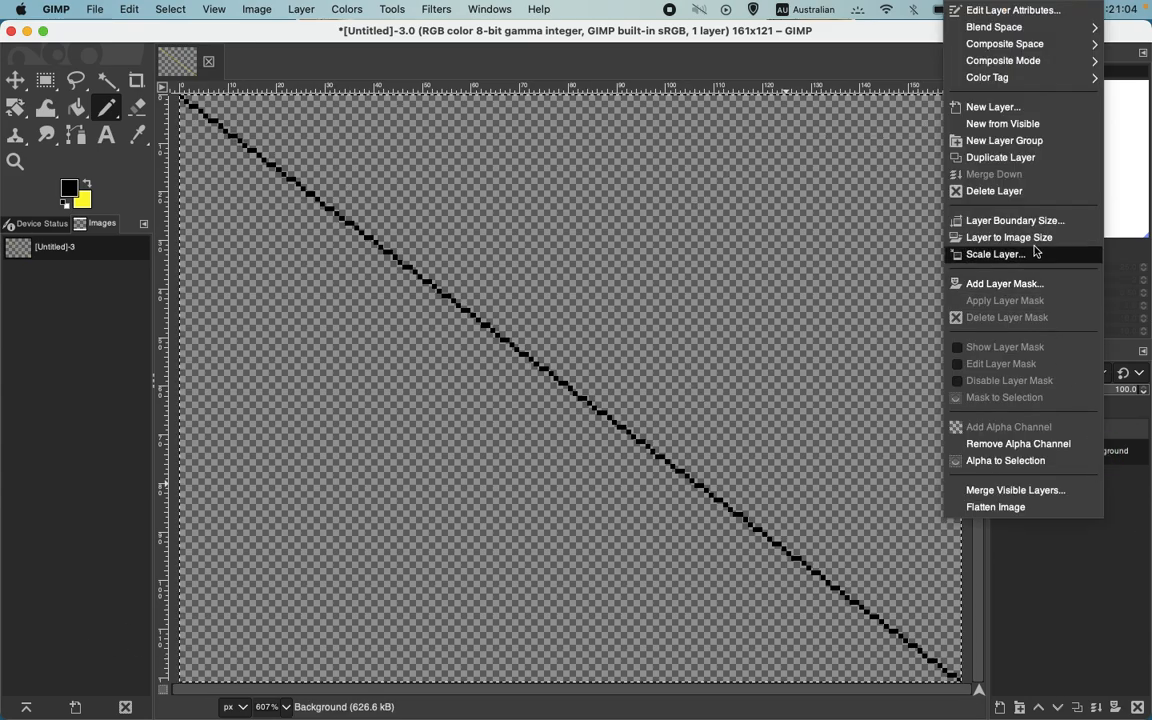
left_click(1000, 157)
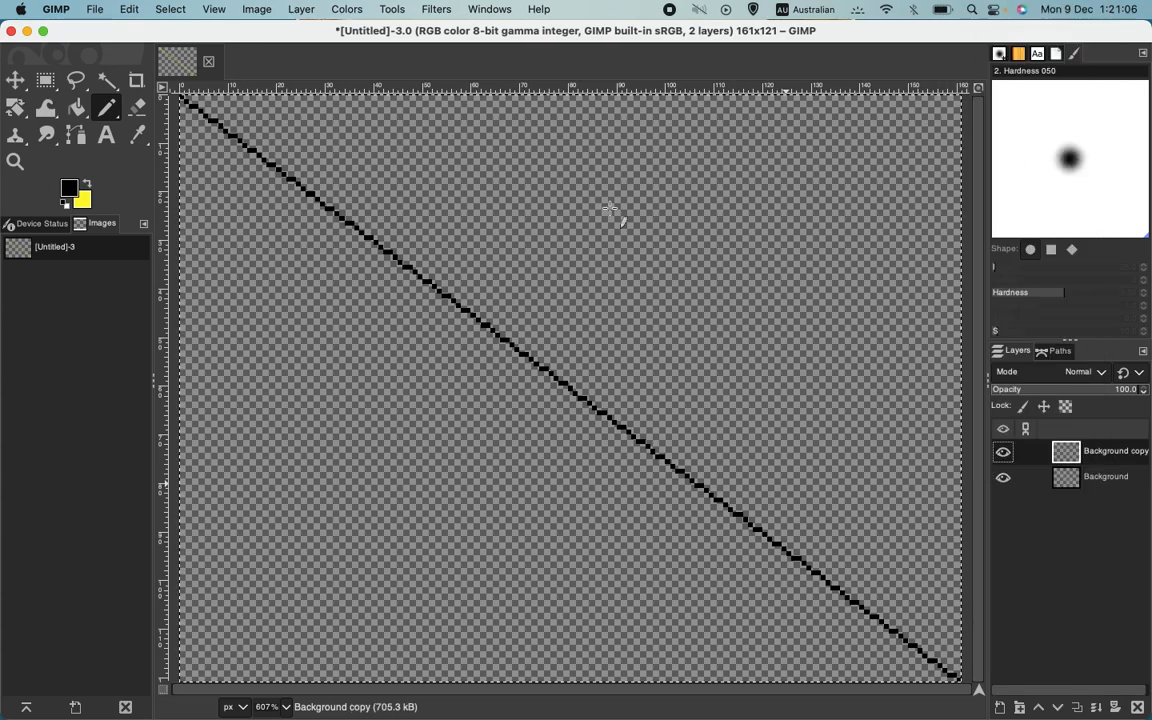
left_click(301, 9)
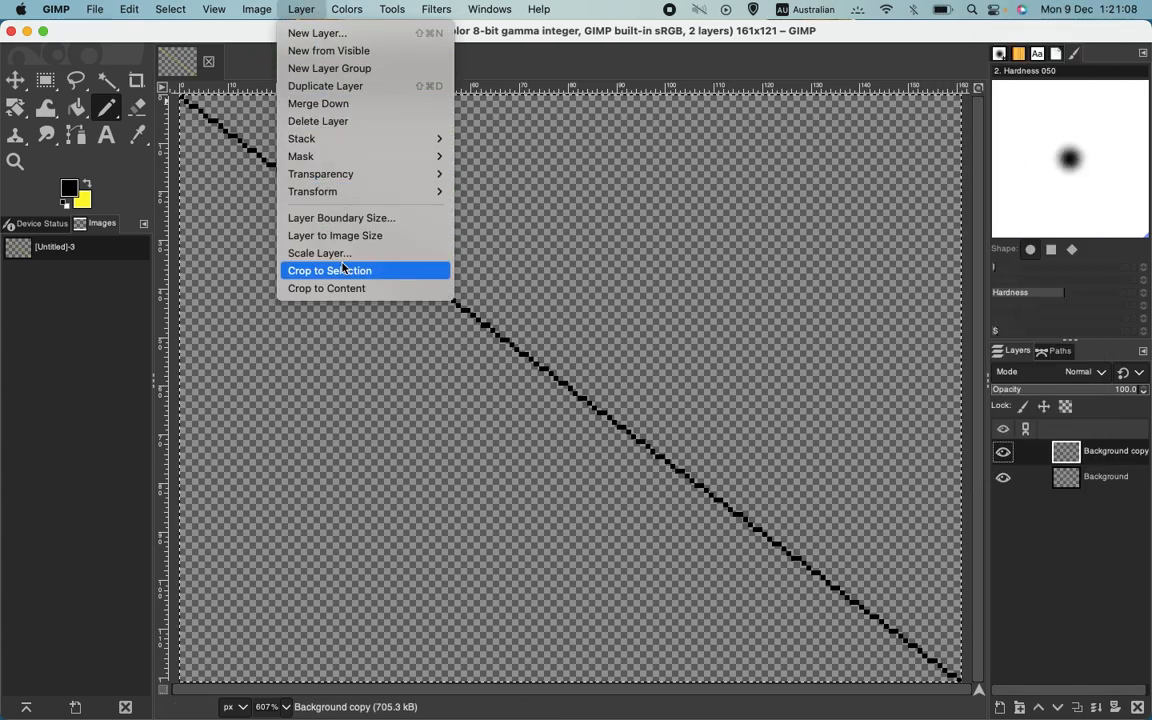
mouse_move(350, 192)
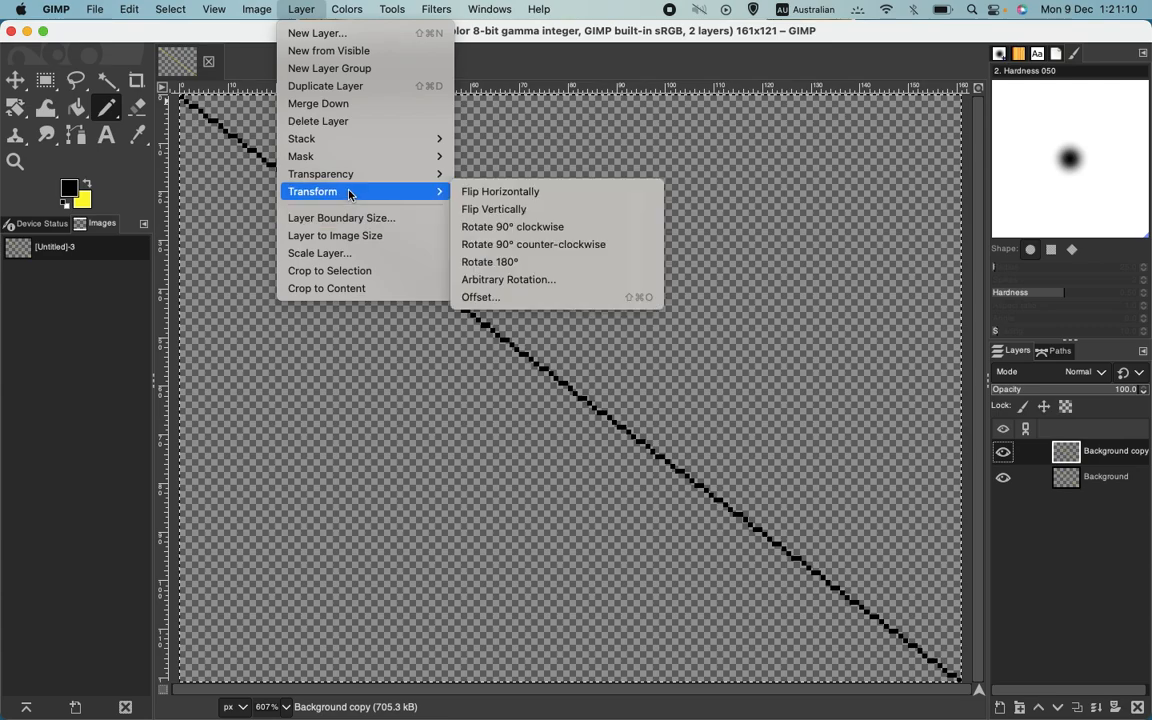
left_click(485, 208)
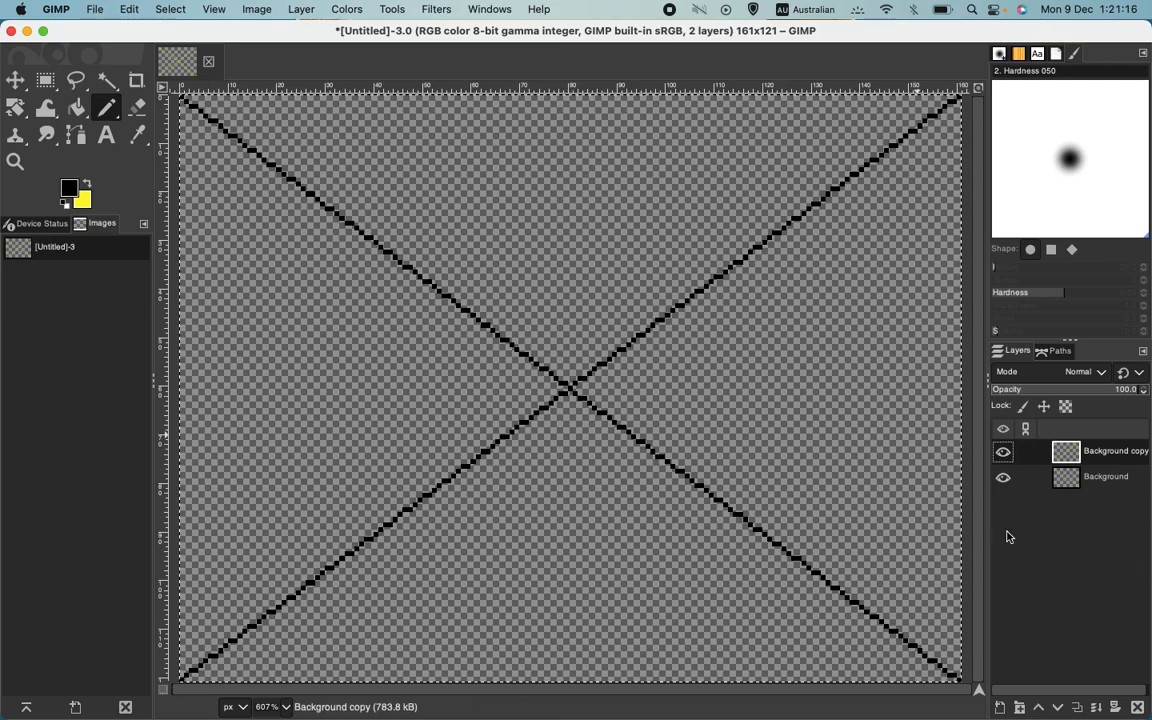
Step: Merge the flipped Background copy down into the Background layer and toggle the merged layer's visibility to check it
right_click(1100, 456)
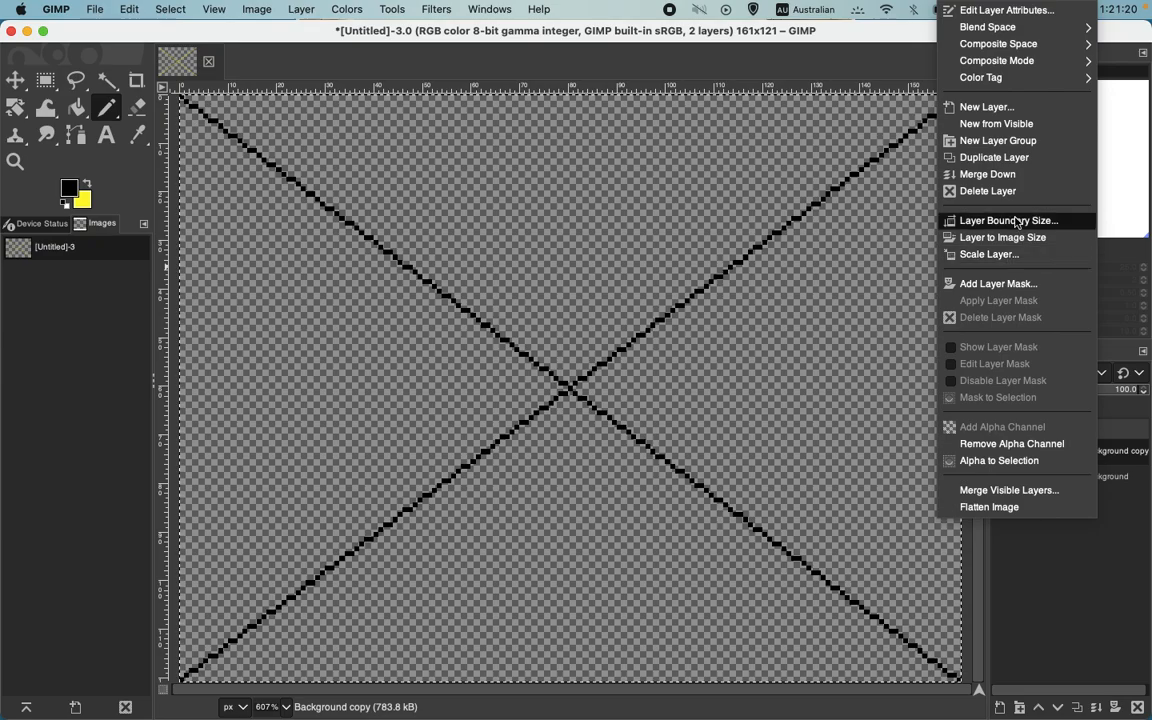
left_click(998, 176)
left_click(1004, 452)
left_click(1006, 454)
left_click(1004, 452)
left_click(1004, 452)
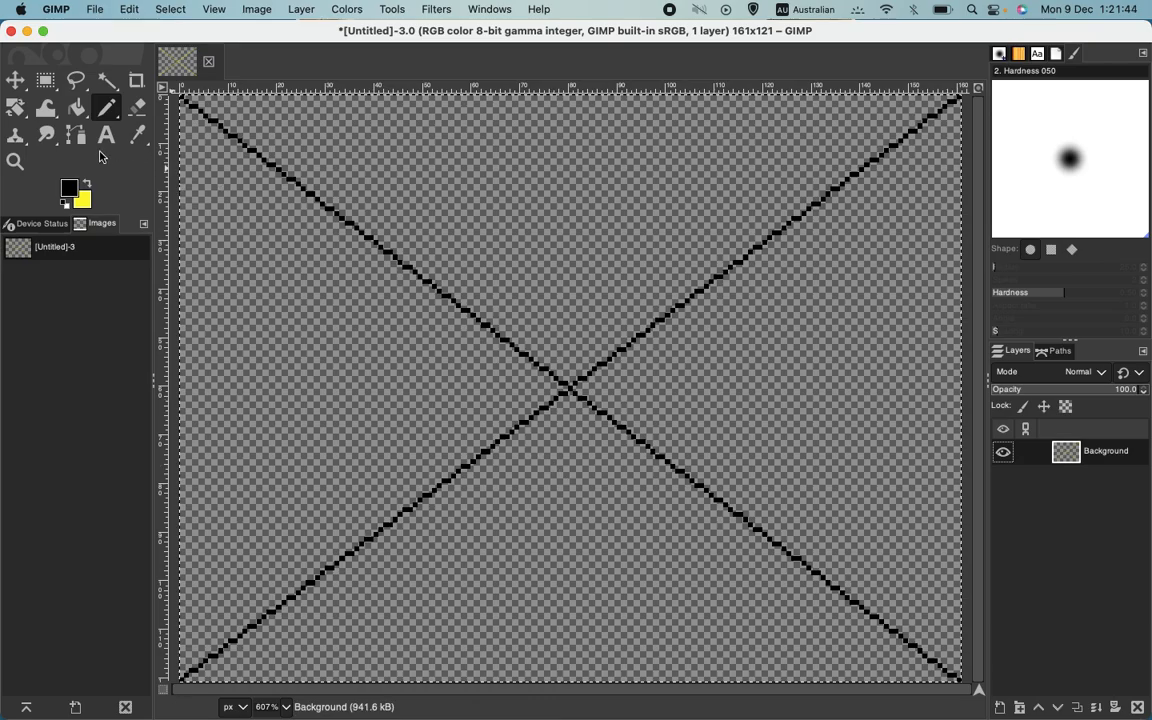
Step: Swap the foreground and background colors to make yellow the foreground, and activate the Bucket Fill tool
left_click(86, 183)
left_click(77, 108)
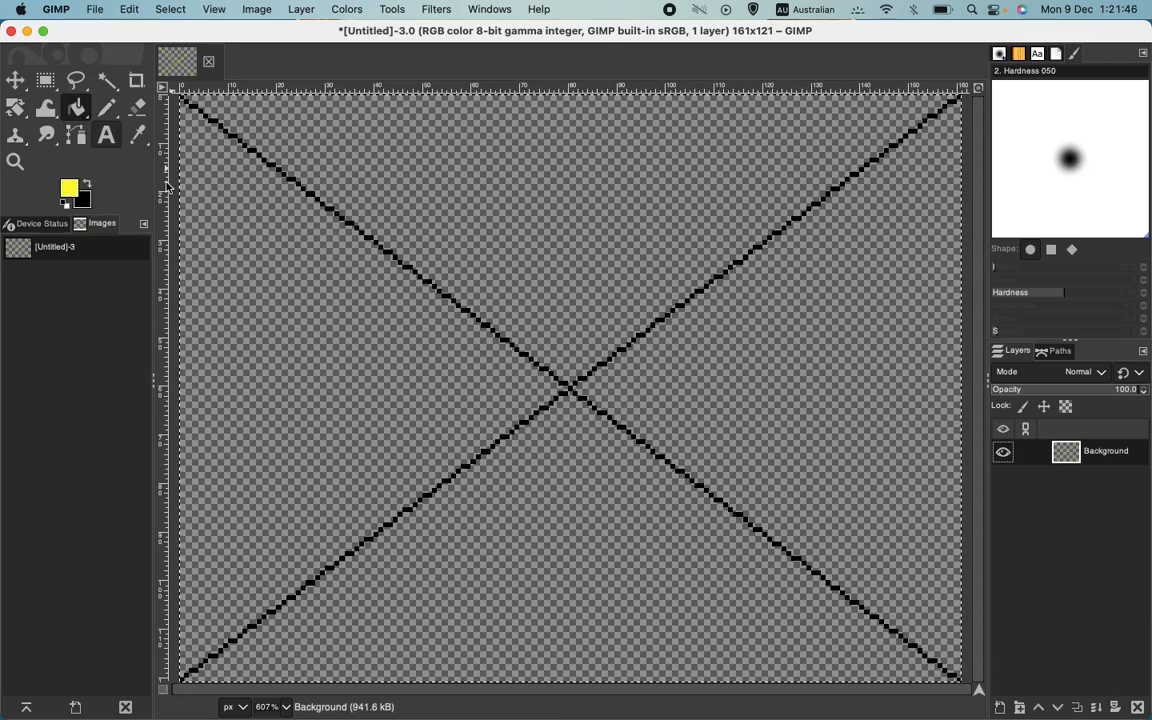
Step: Try filling the left and right triangles of the cross with yellow, and undo both fills
left_click(408, 373)
left_click(782, 393)
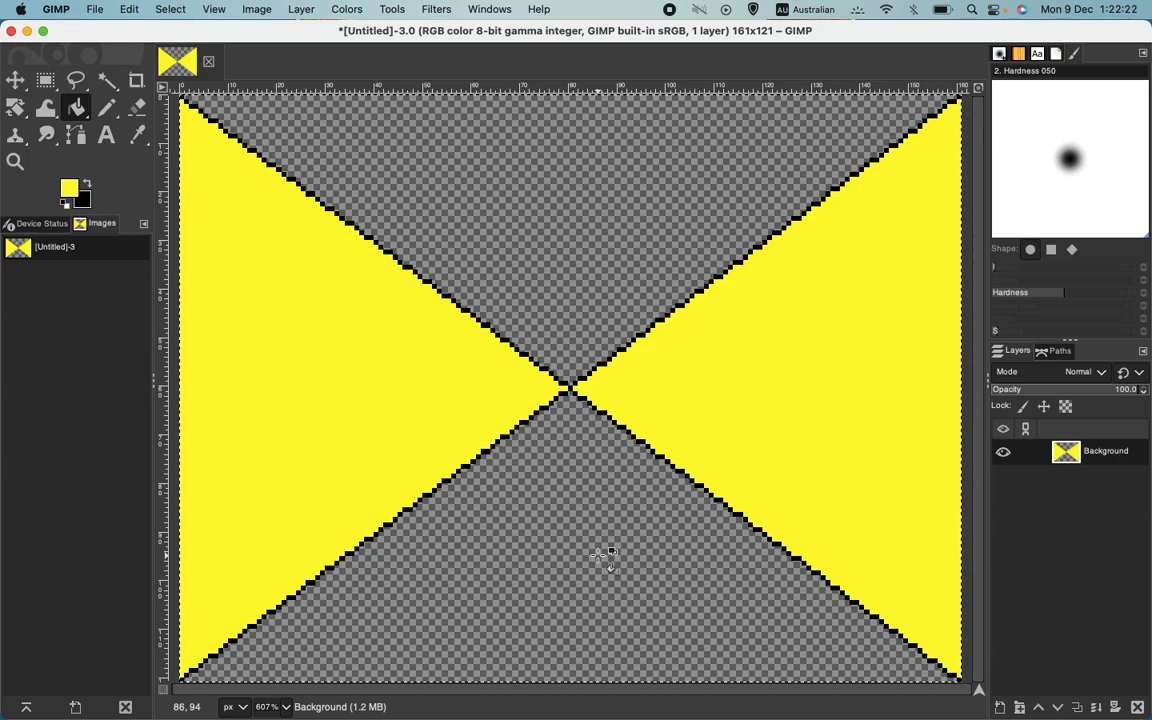
key("ctrl+z")
key("ctrl+z")
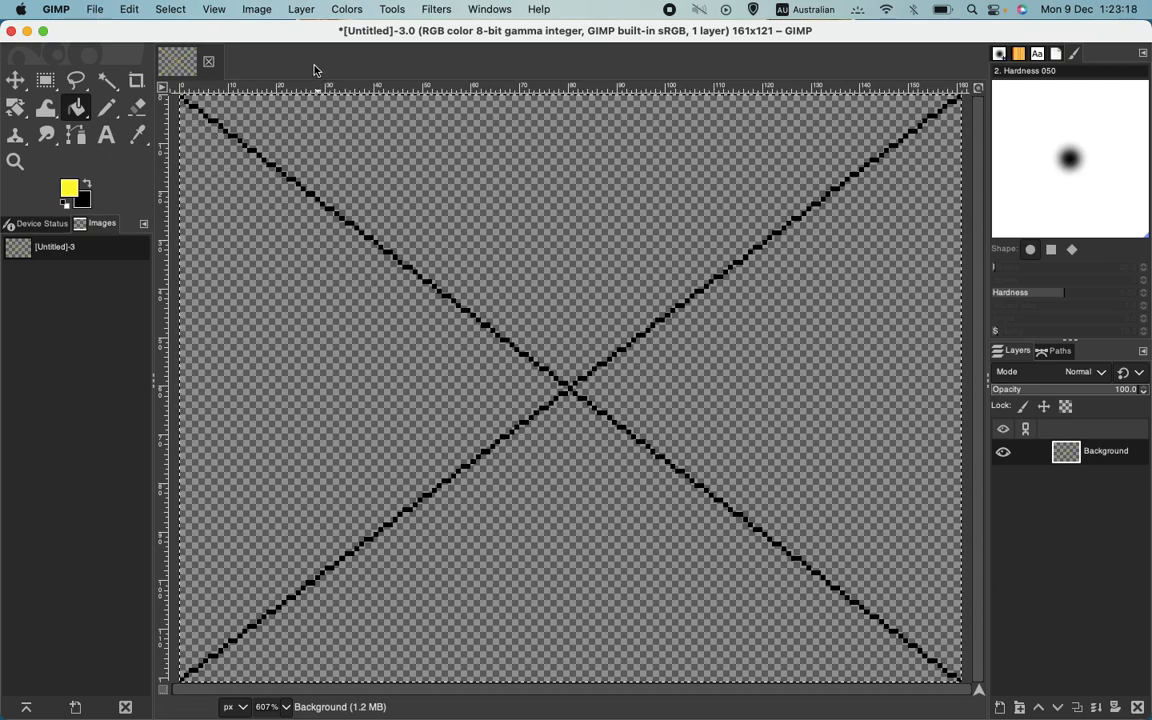
Step: Add a new 161 × 121 px layer filled with the yellow foreground color above the Background layer
left_click(301, 10)
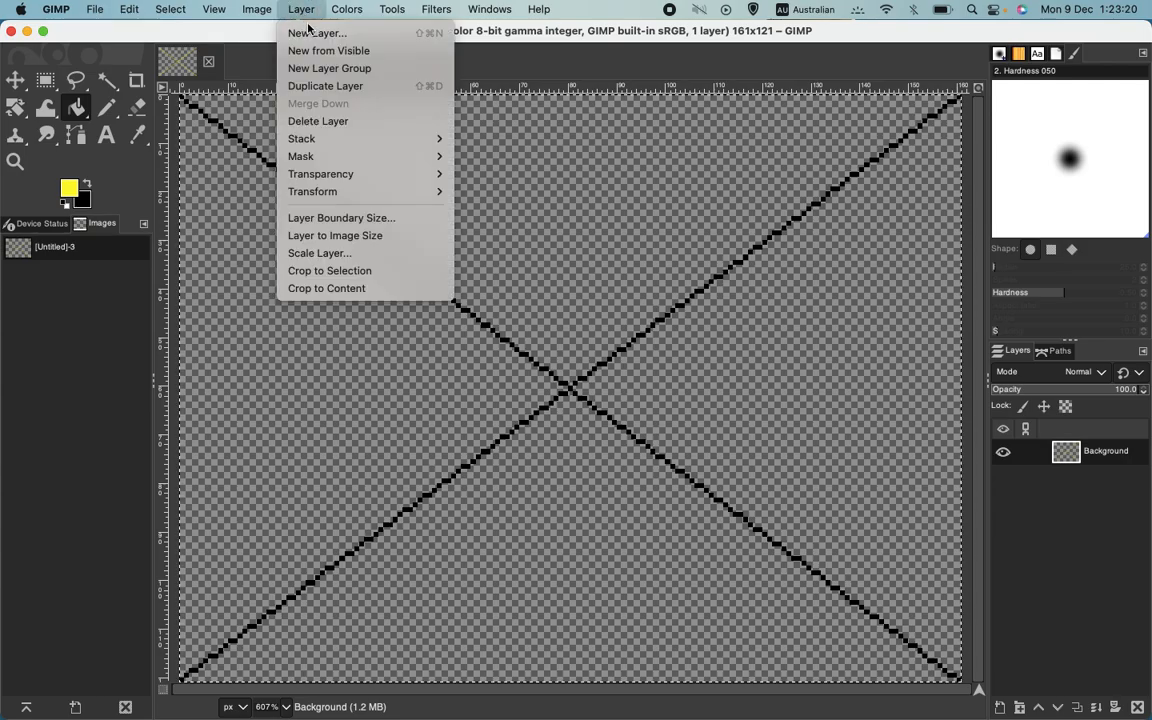
left_click(315, 36)
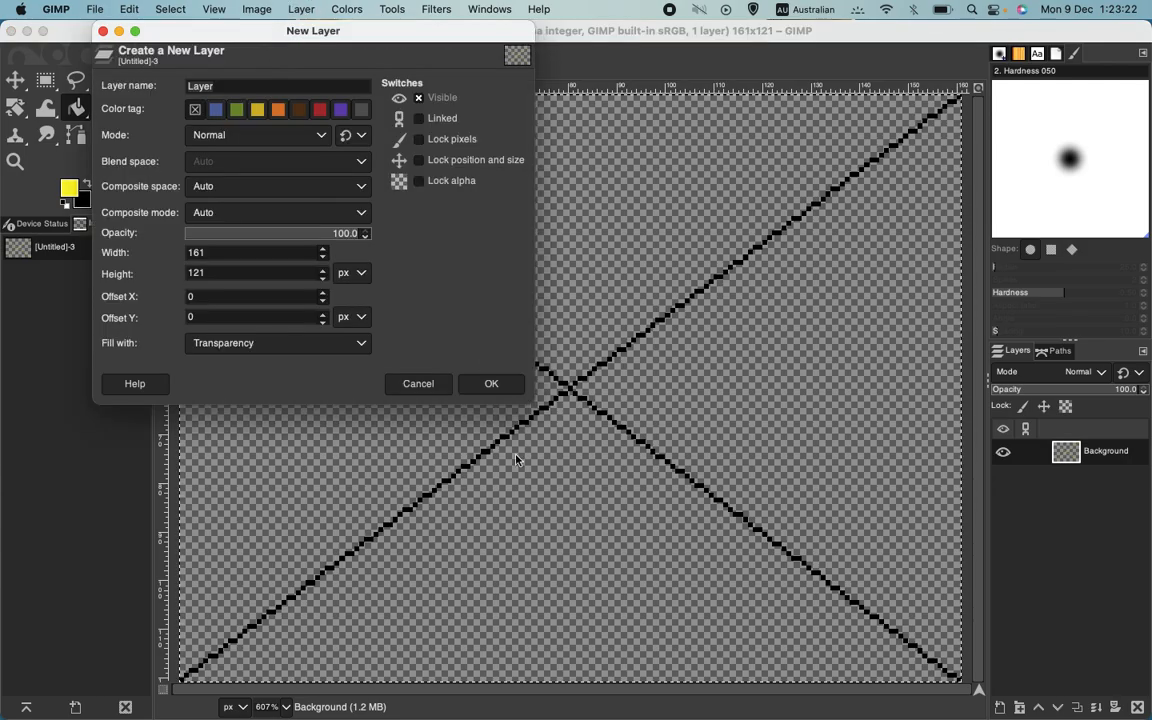
left_click(360, 343)
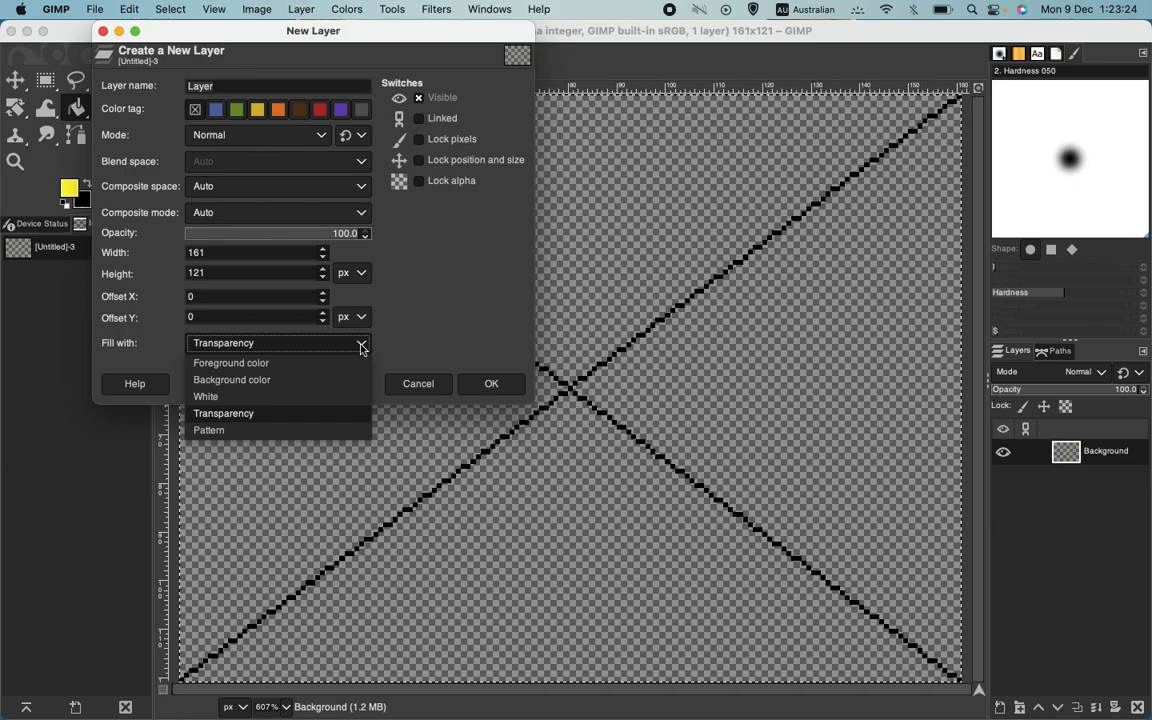
left_click(237, 367)
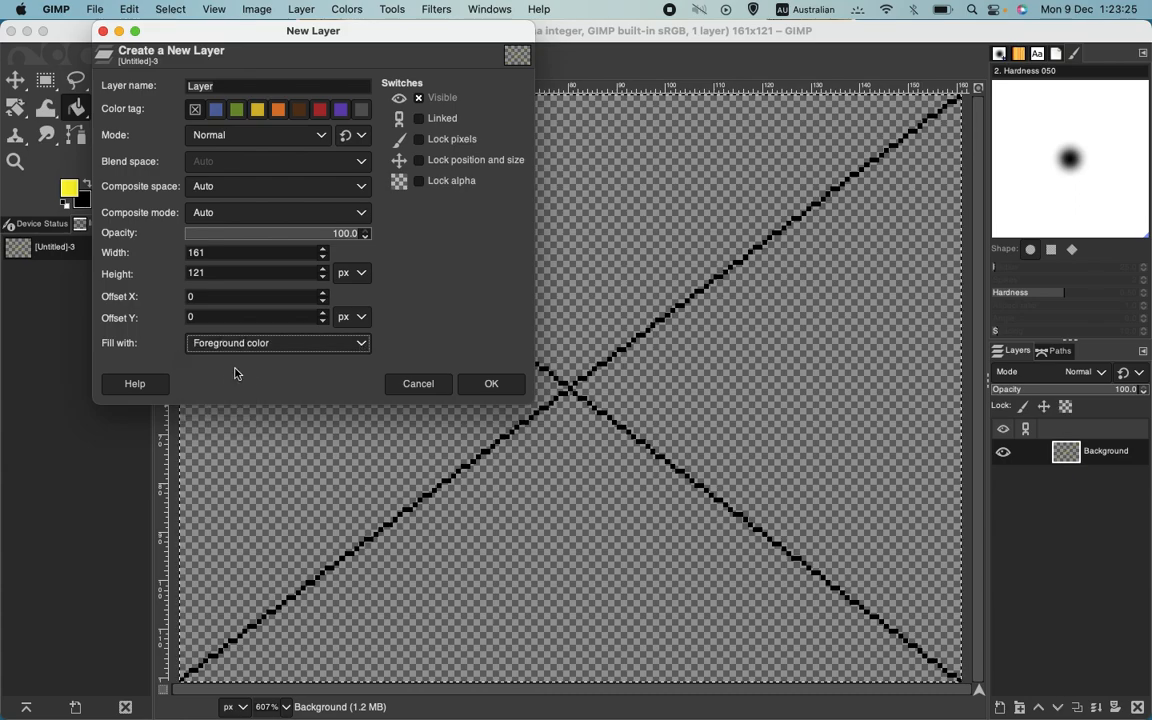
left_click(491, 392)
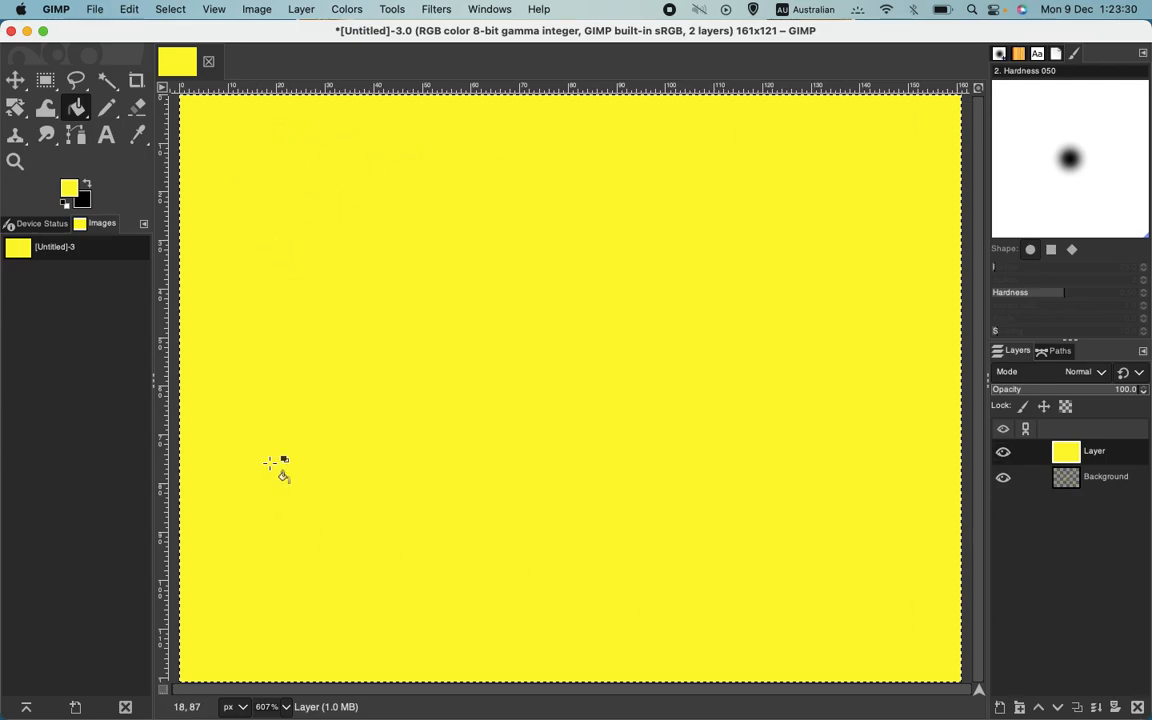
Step: Scale the yellow layer to 75 percent in both width and height
left_click(302, 10)
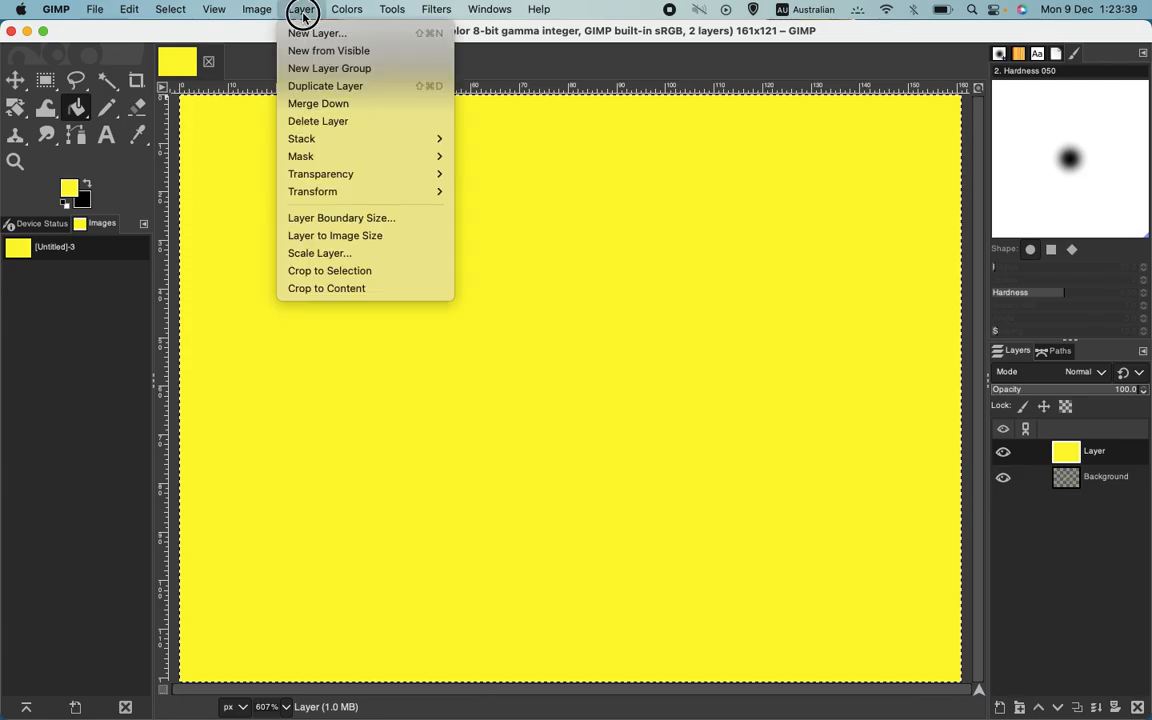
left_click(335, 254)
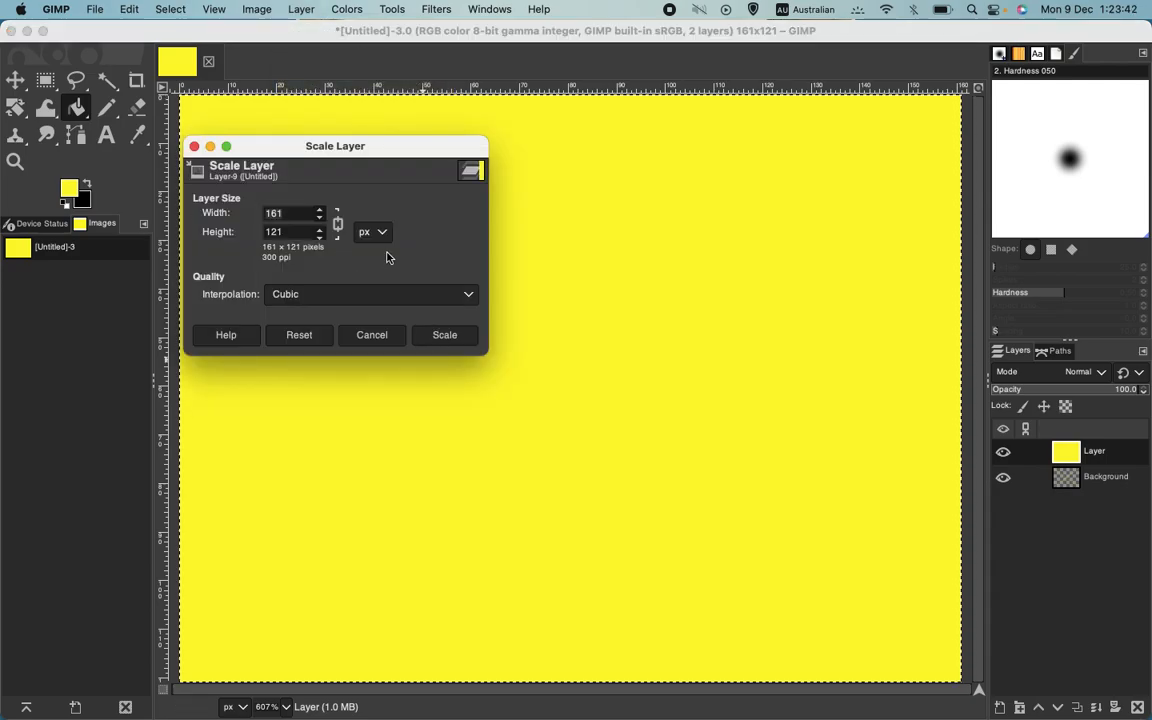
left_click(384, 235)
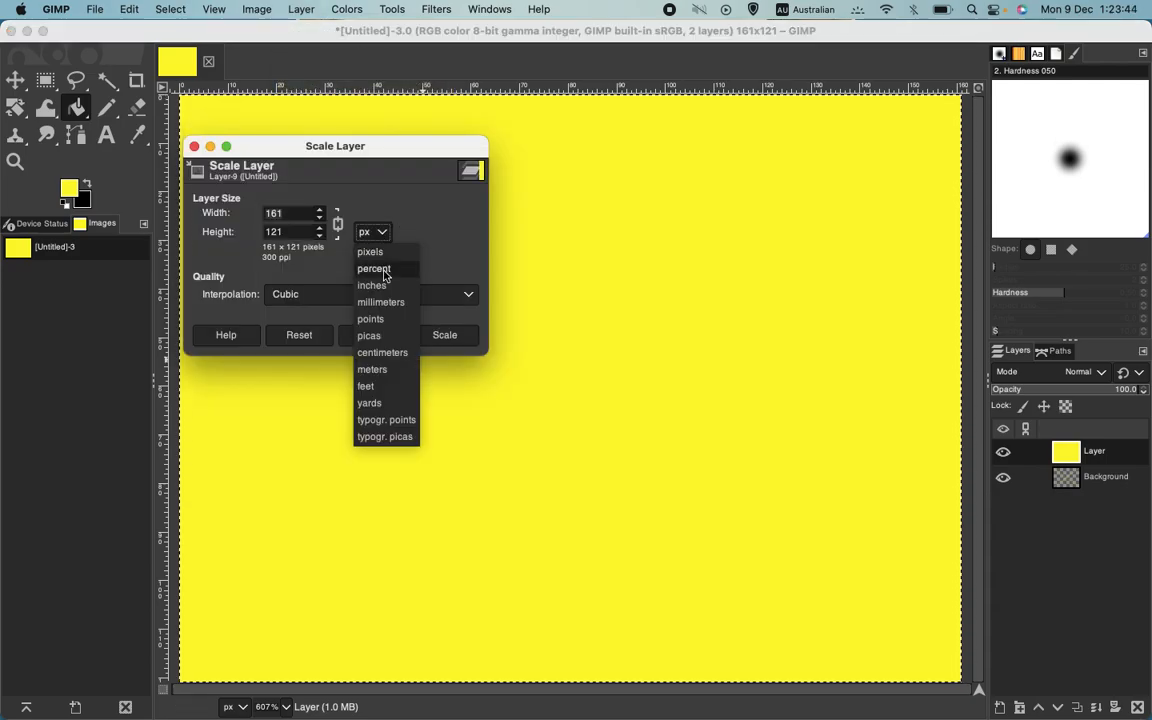
left_click(378, 269)
double_click(305, 213)
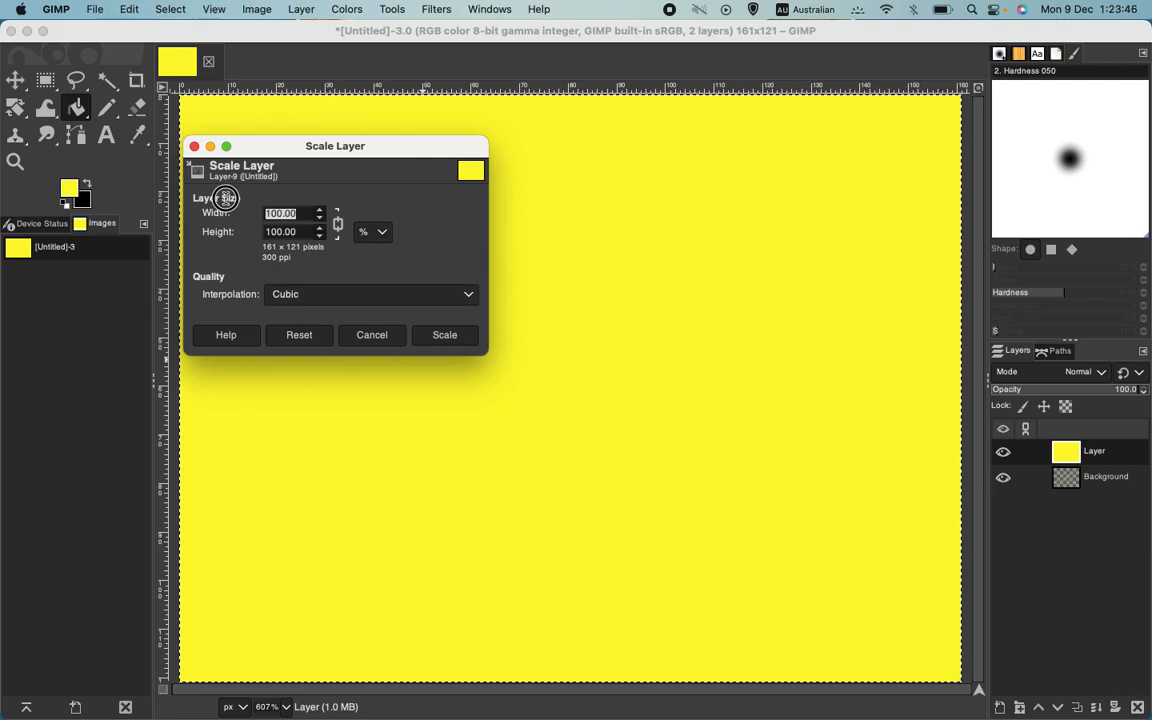
type("75")
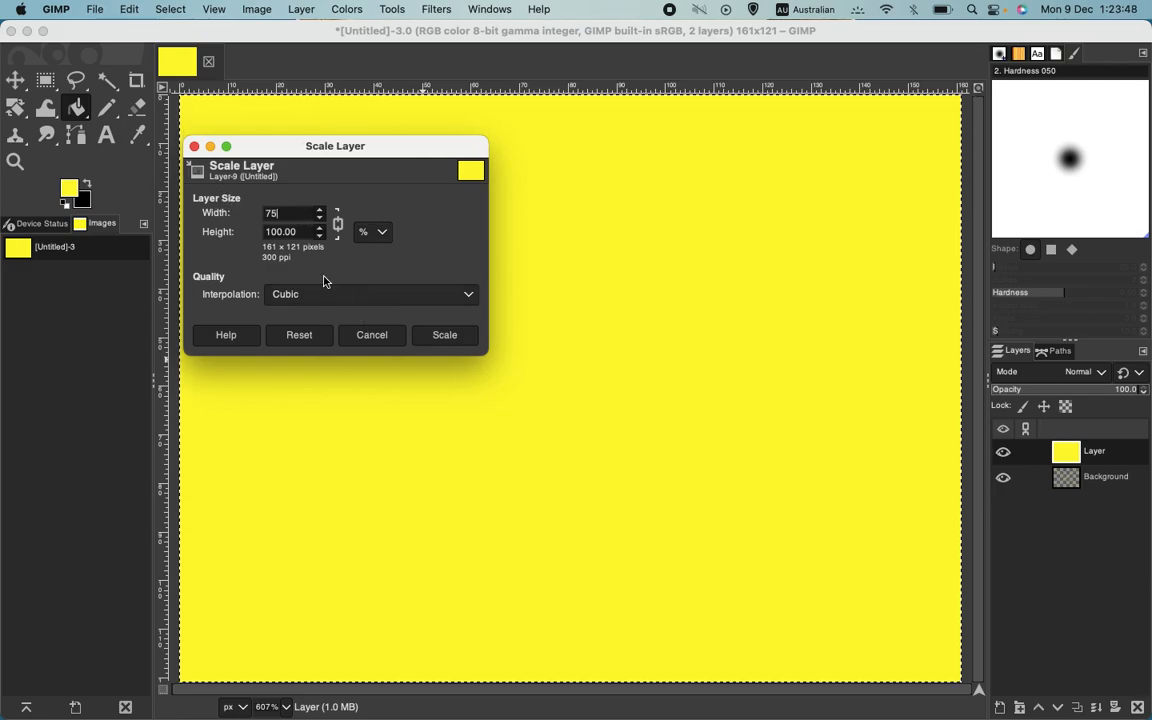
key("Tab")
type("75")
left_click(304, 215)
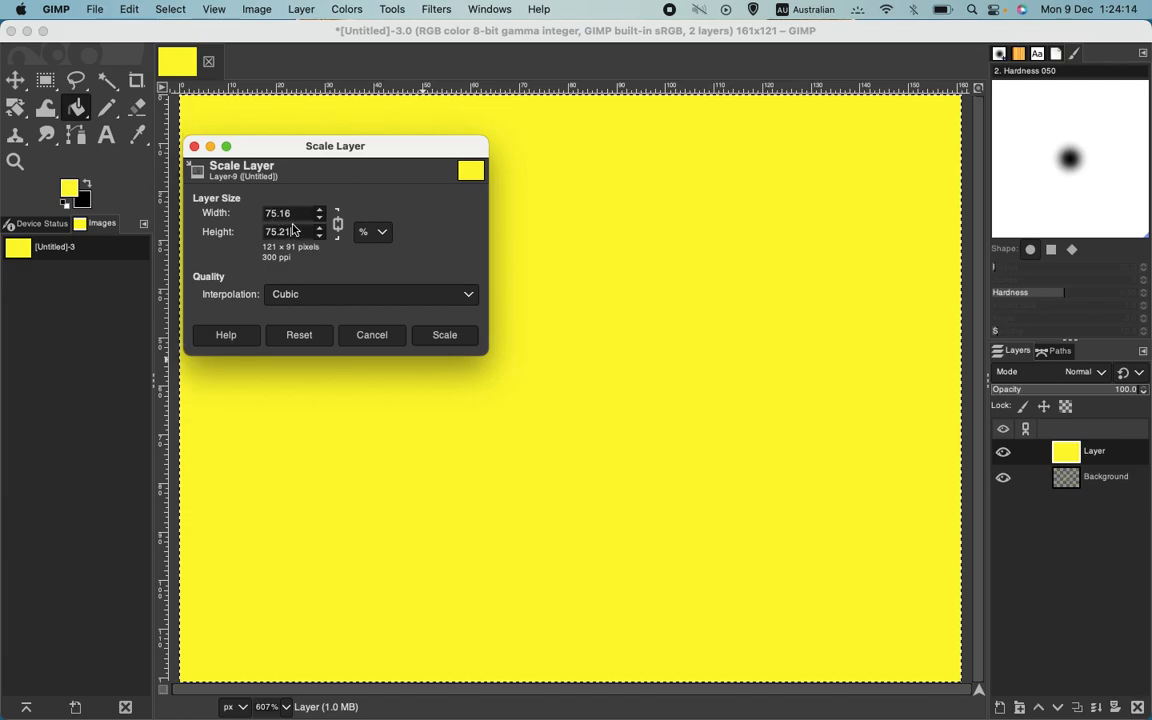
left_click(444, 337)
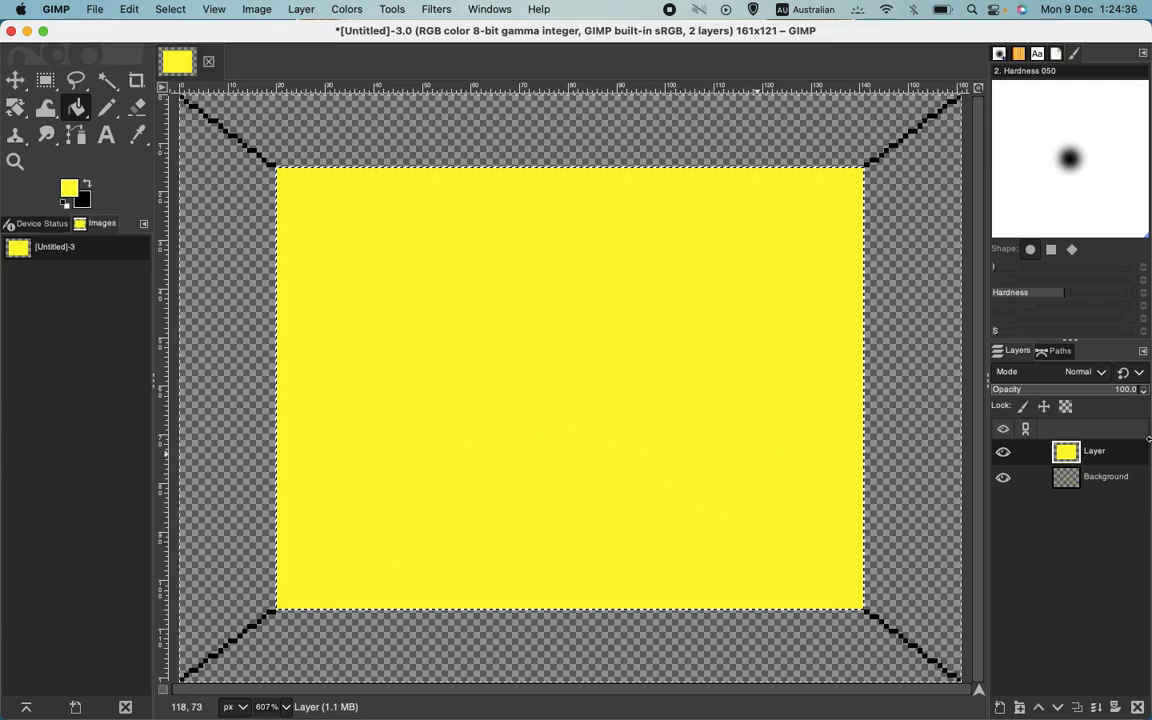
Step: Duplicate the scaled yellow layer and invert the copy's colors to make it blue
right_click(1034, 458)
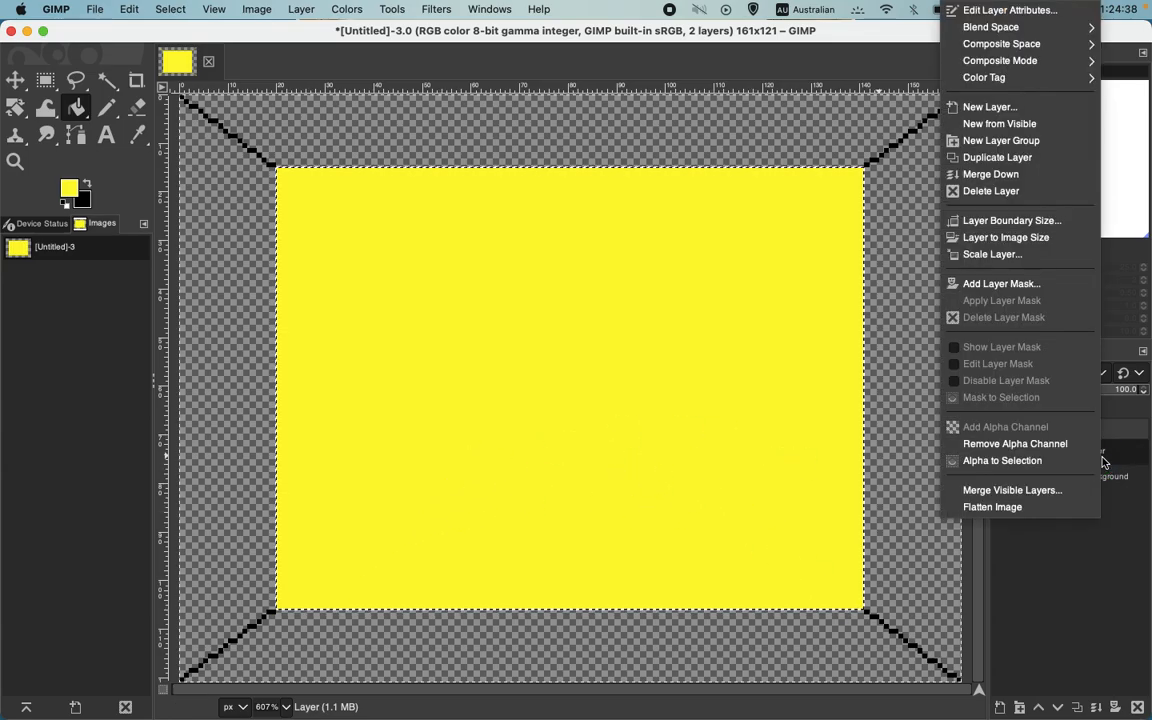
left_click(998, 157)
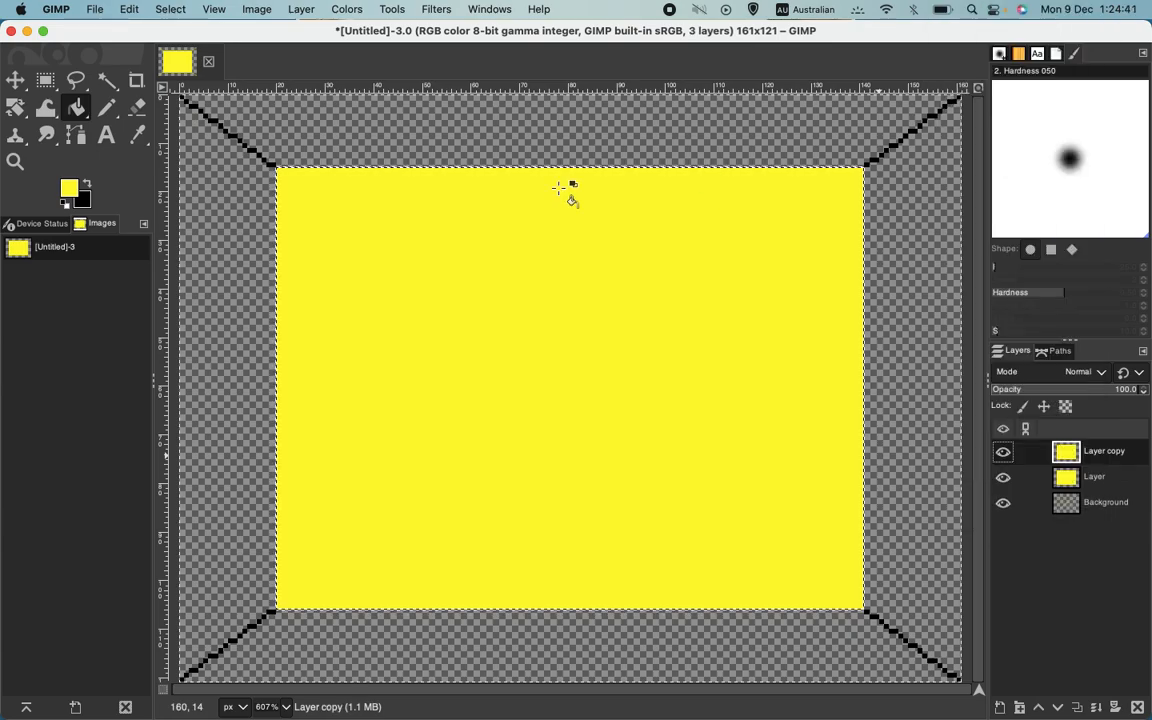
left_click(346, 12)
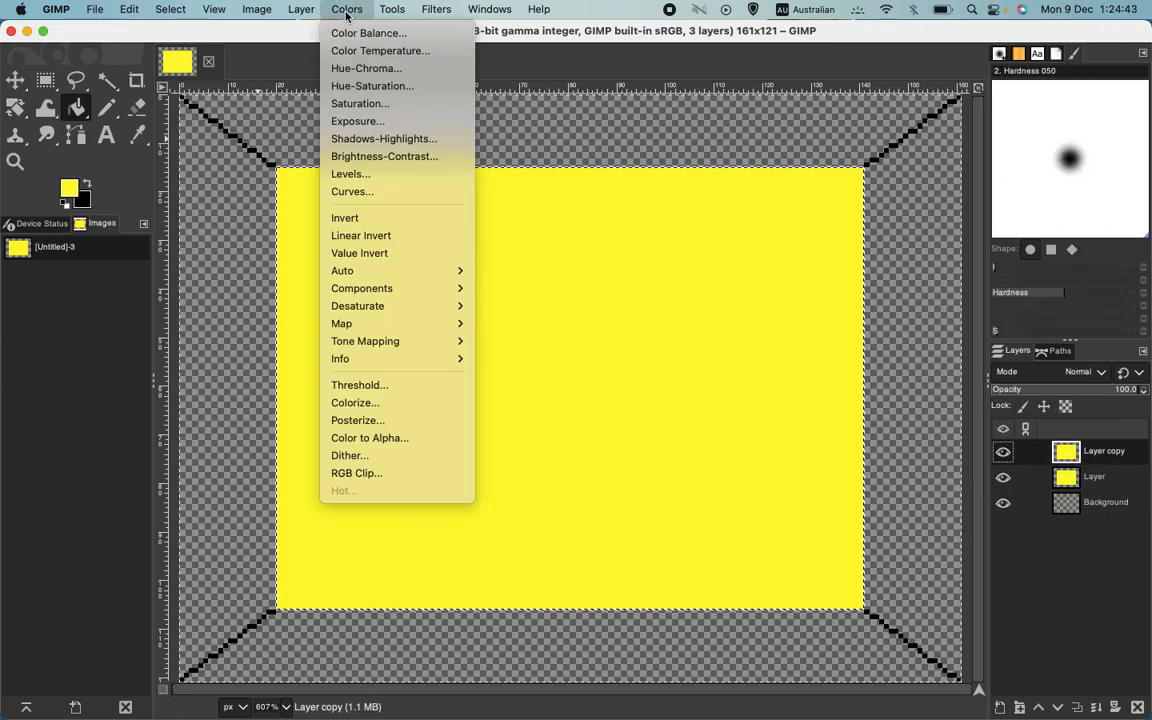
left_click(350, 220)
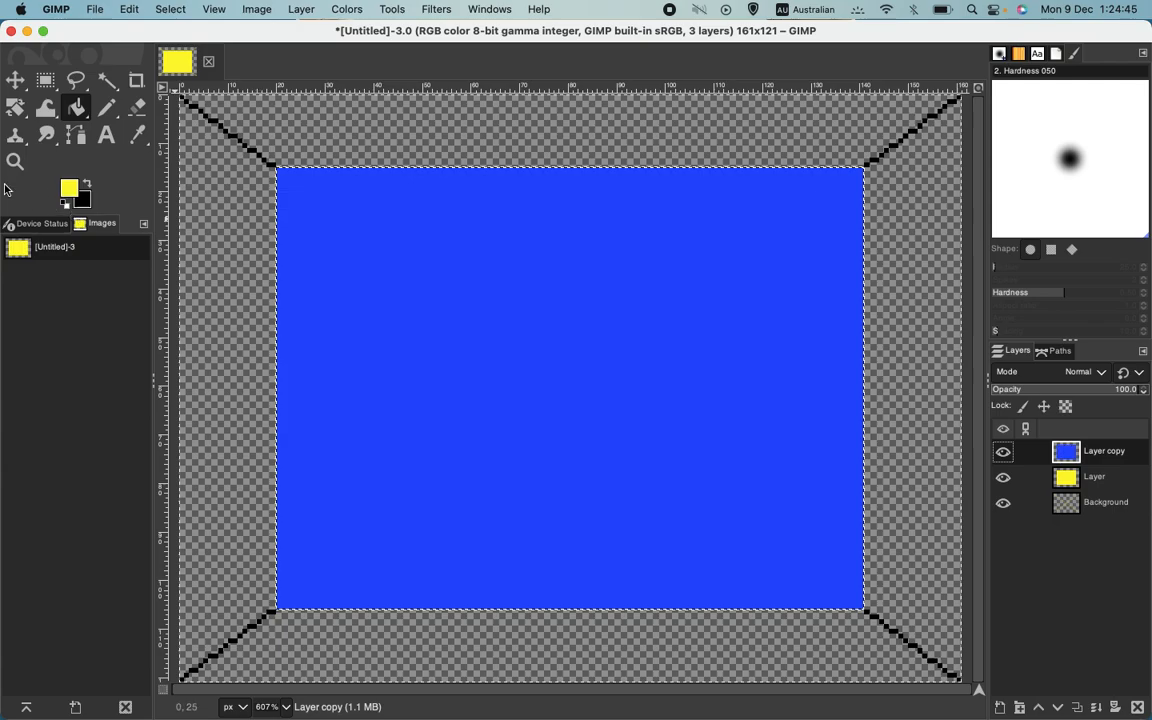
left_click(82, 110)
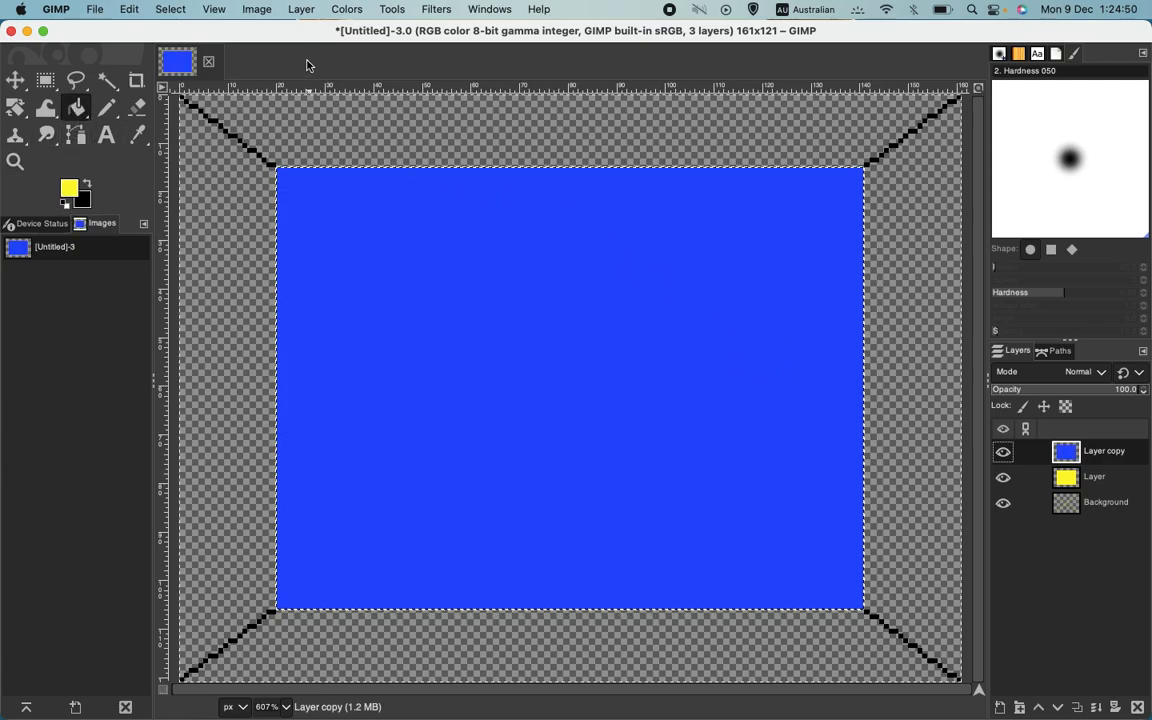
Step: Scale the blue layer copy to 50 percent in both width and height
left_click(302, 10)
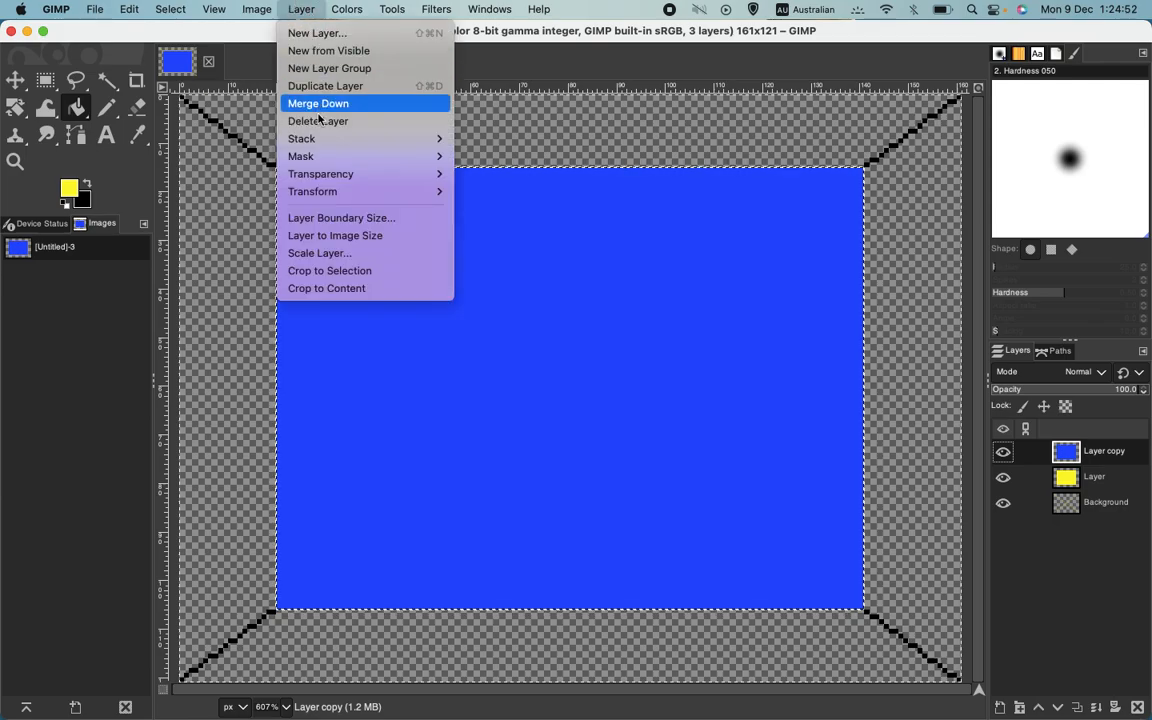
left_click(338, 254)
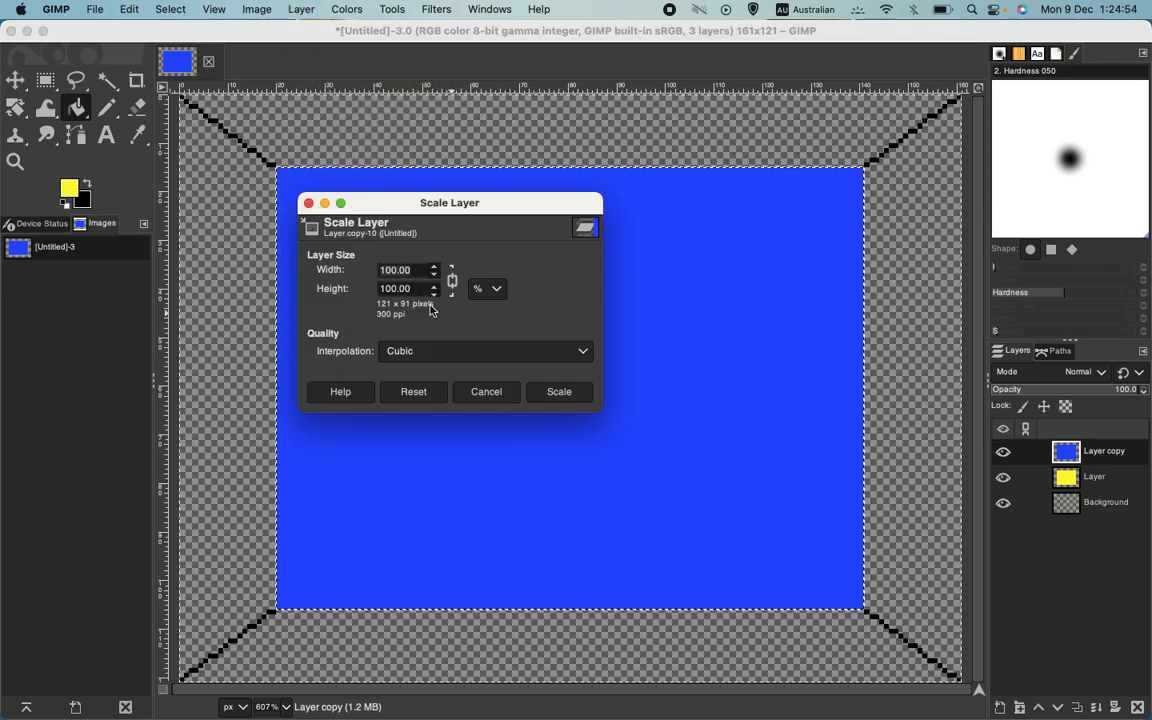
left_click_drag(417, 274, 304, 228)
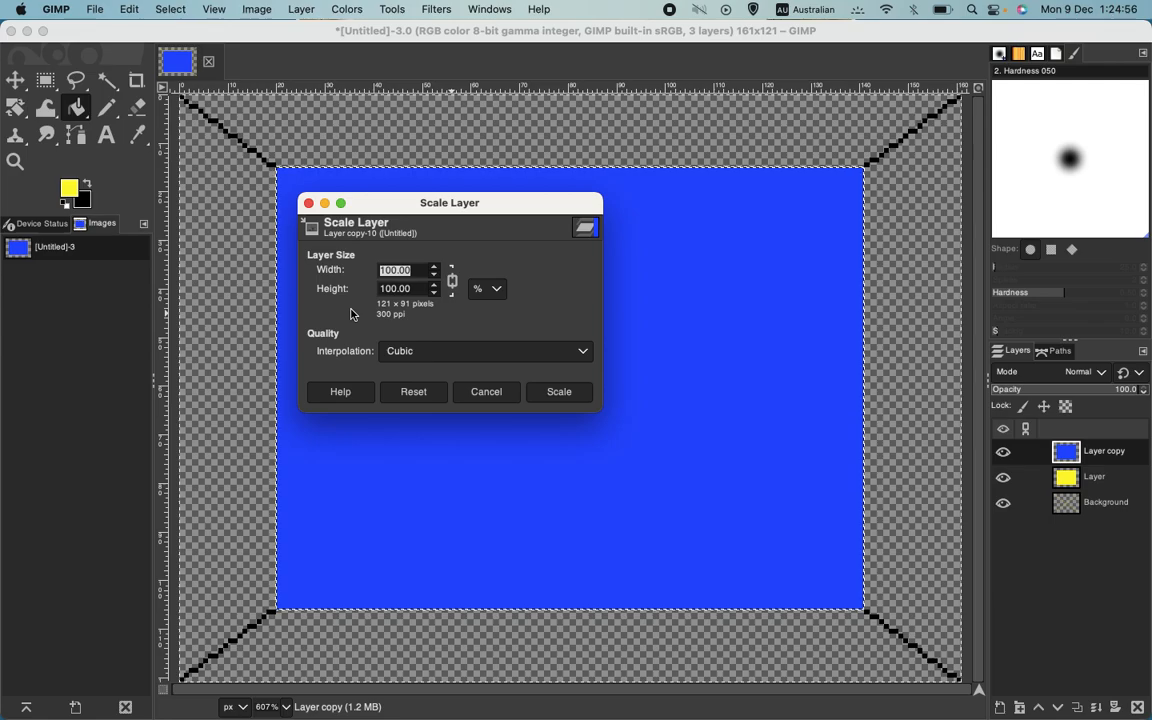
type("50")
left_click_drag(414, 290, 318, 250)
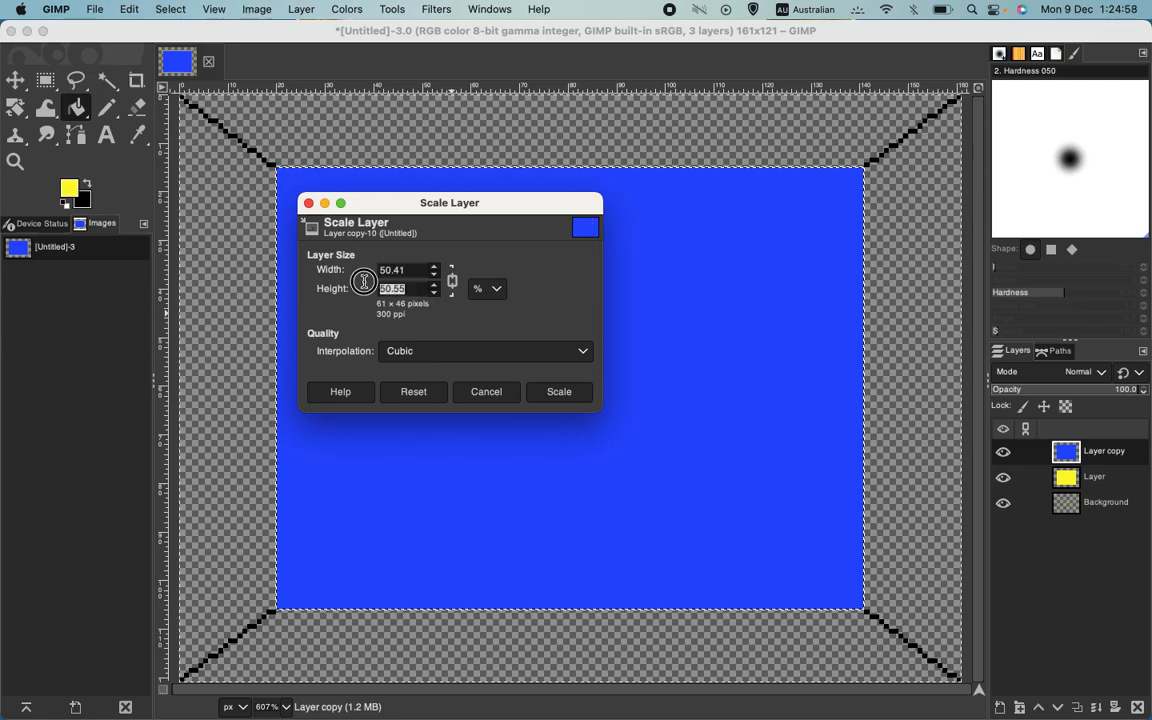
type("50")
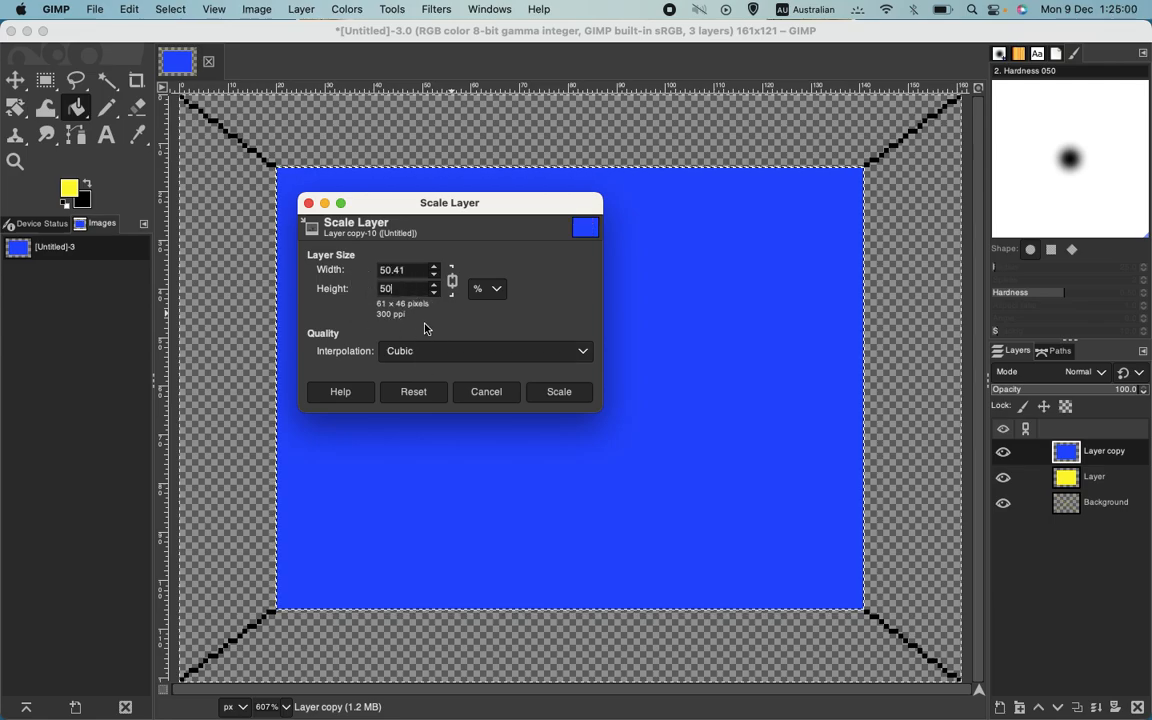
left_click(417, 268)
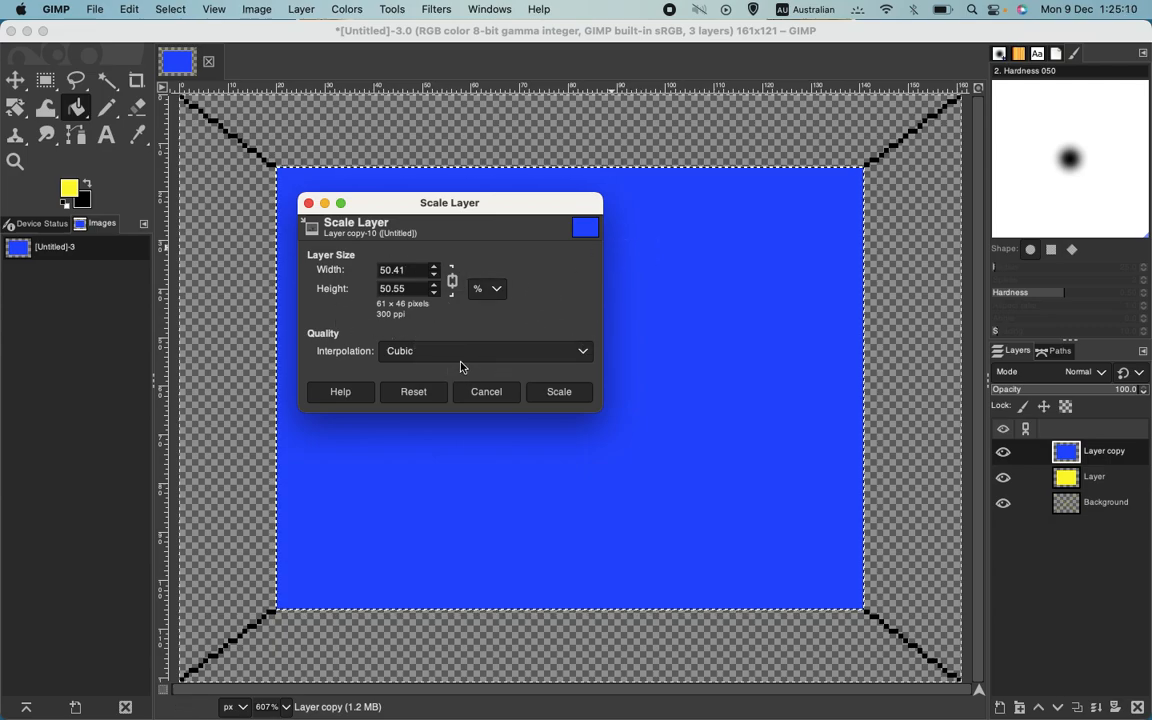
left_click(560, 393)
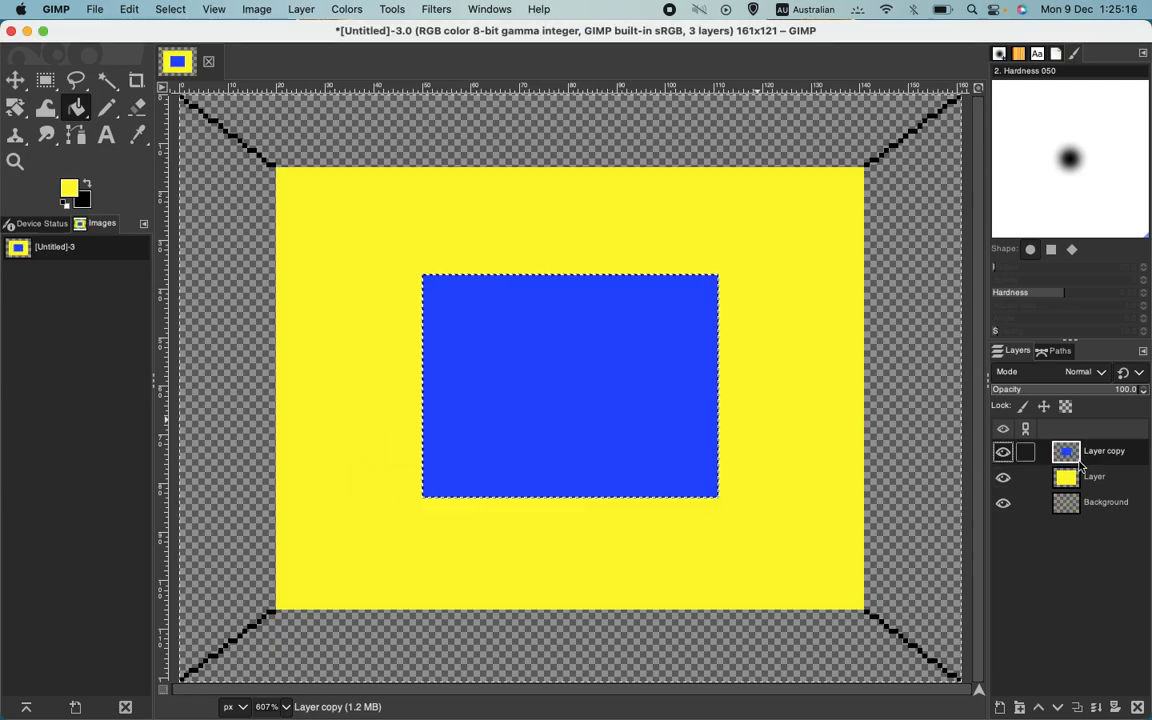
Step: Duplicate the blue rectangle layer and fill the duplicate with red as the new foreground color
right_click(1080, 462)
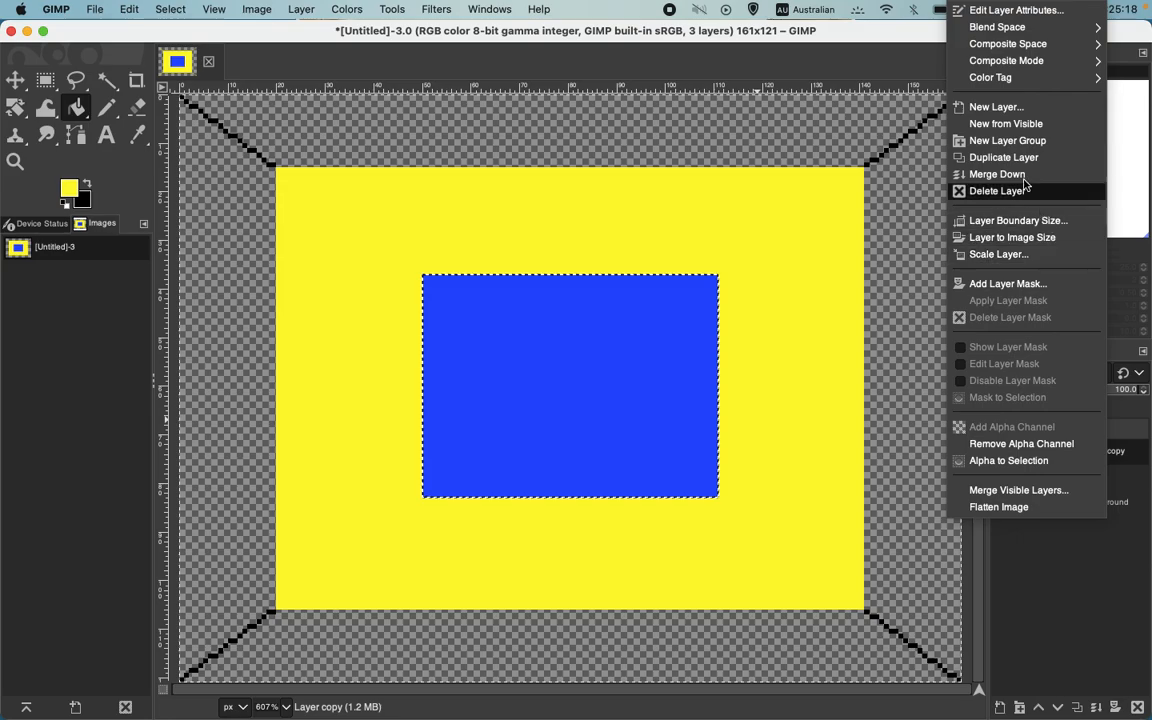
left_click(995, 157)
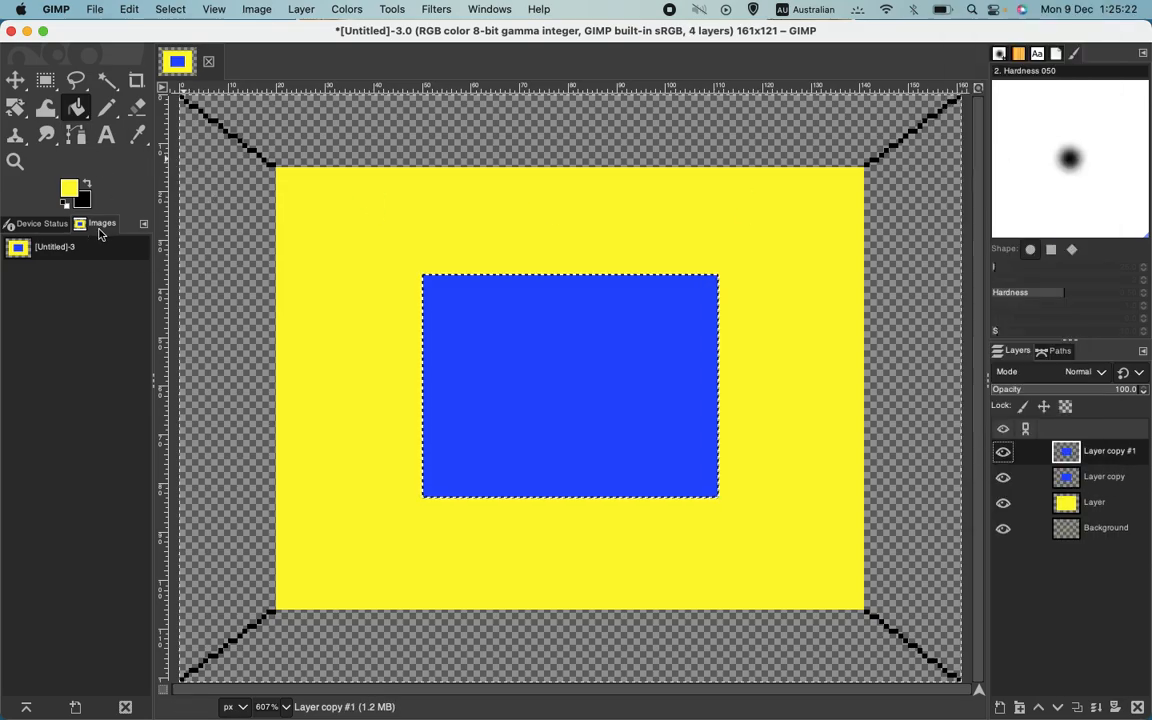
left_click(69, 185)
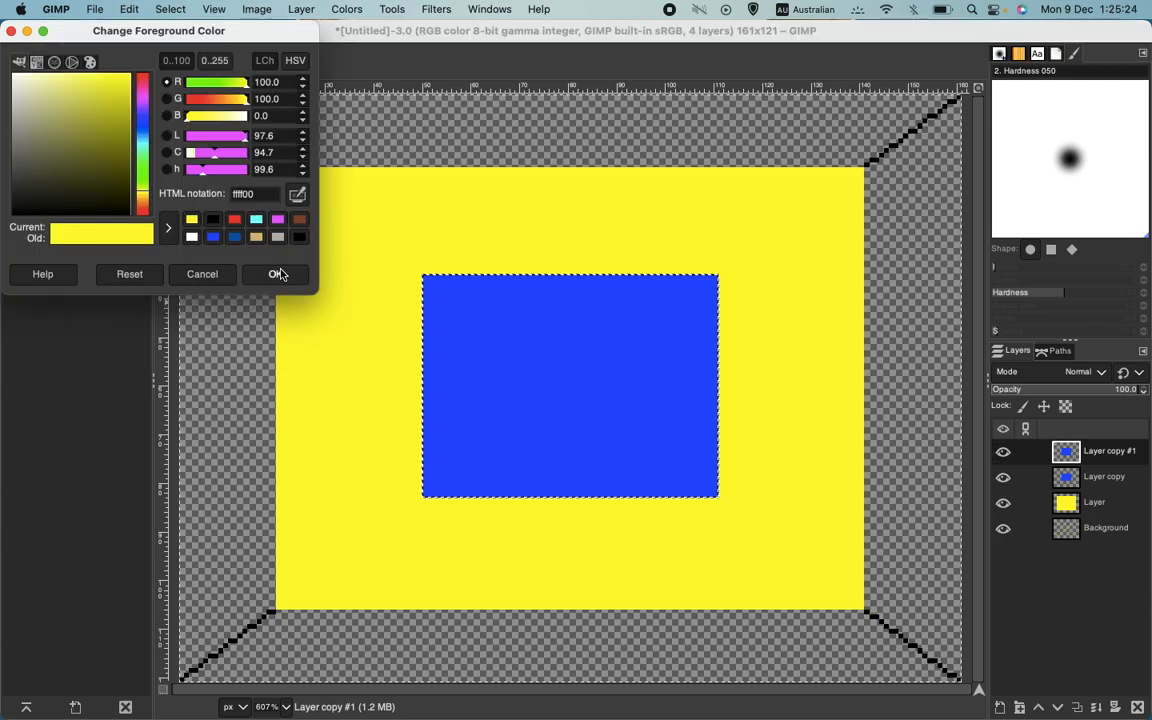
left_click(235, 220)
left_click(273, 277)
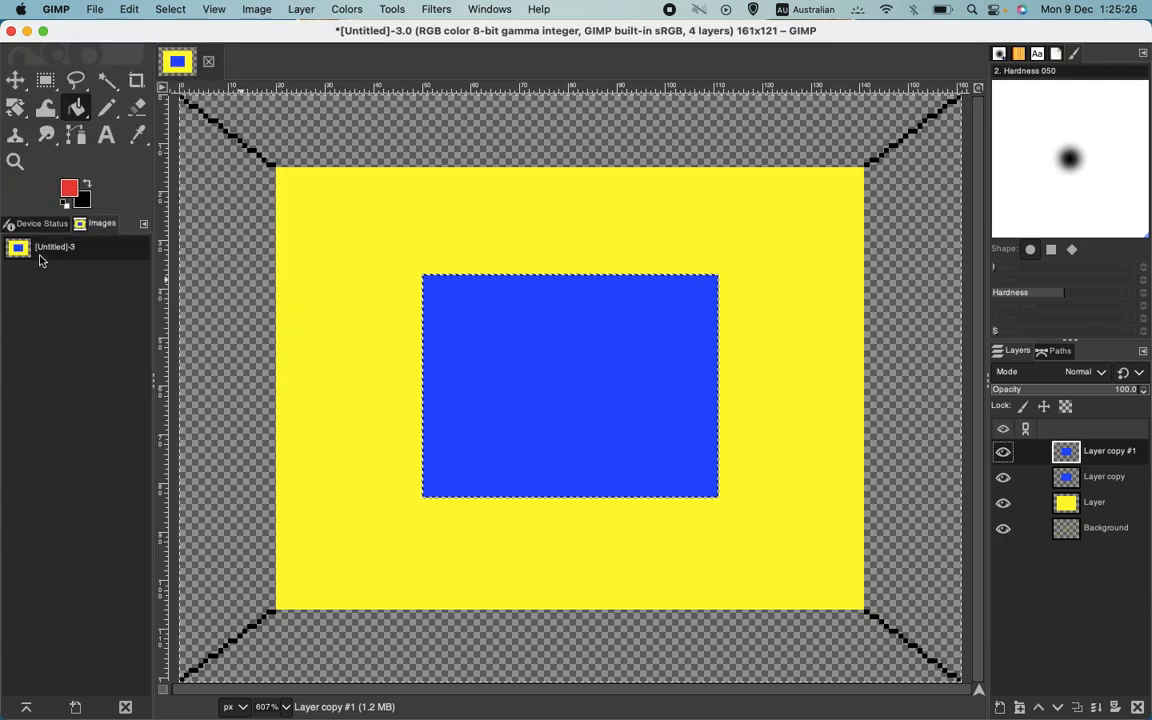
left_click(566, 393)
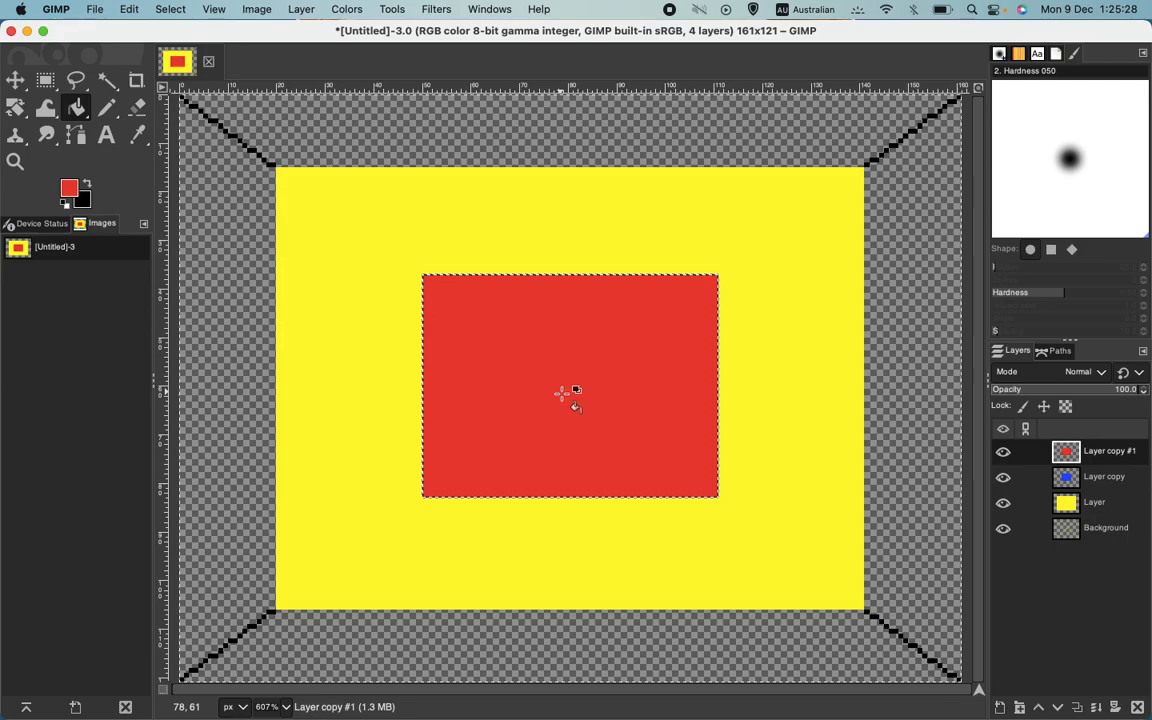
Step: Scale the red layer copy to about 50 percent, 31 × 23 px, using Cubic interpolation
left_click(301, 9)
left_click(326, 257)
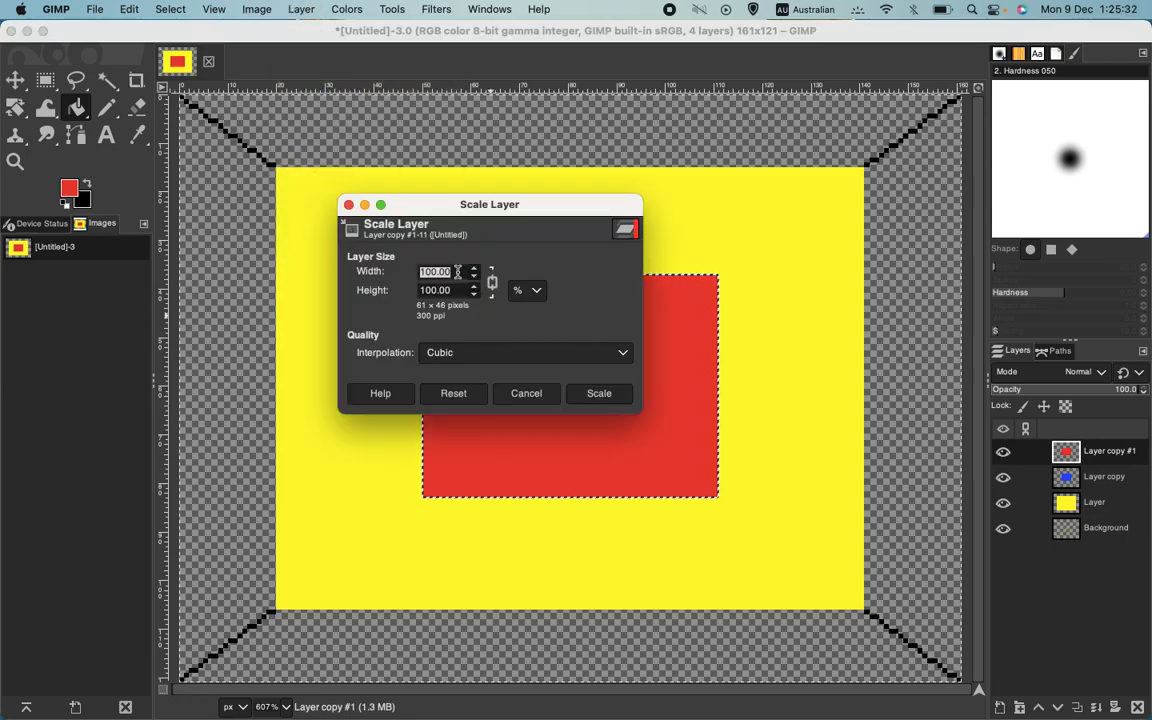
type("50")
key("Tab")
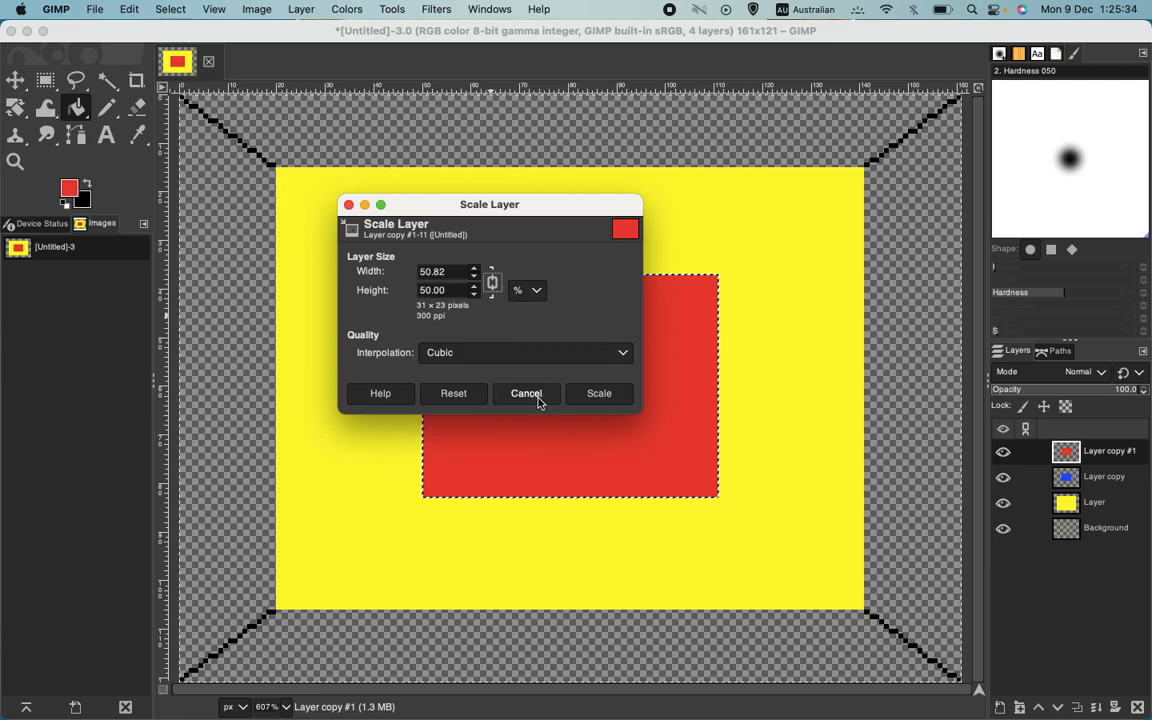
left_click(600, 395)
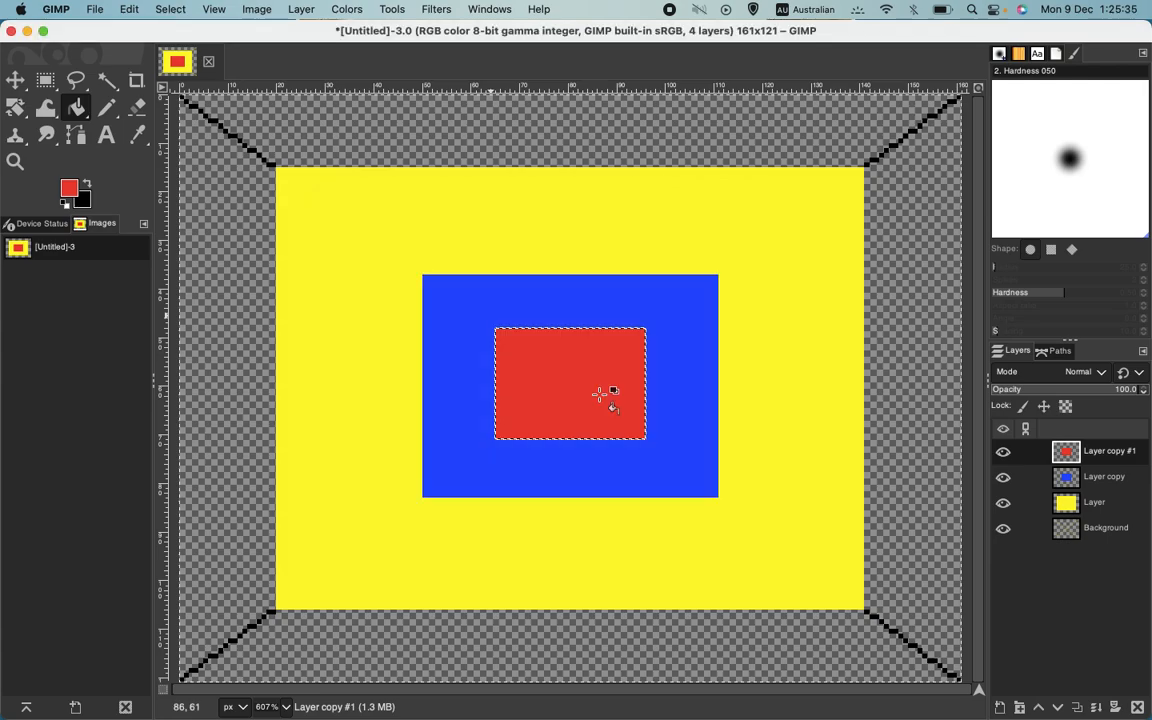
Step: Move the Background layer to the top of the layer stack and rename it "perspective lines"
left_click(1105, 533)
left_click_drag(1105, 535, 1100, 447)
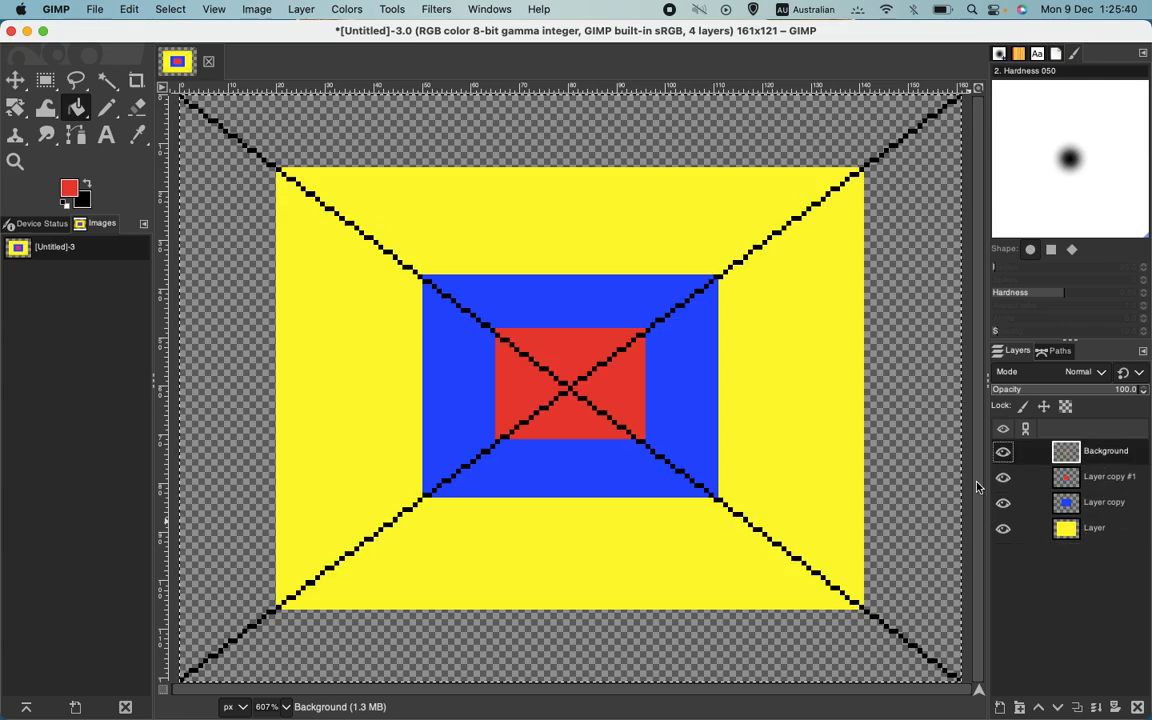
double_click(1106, 451)
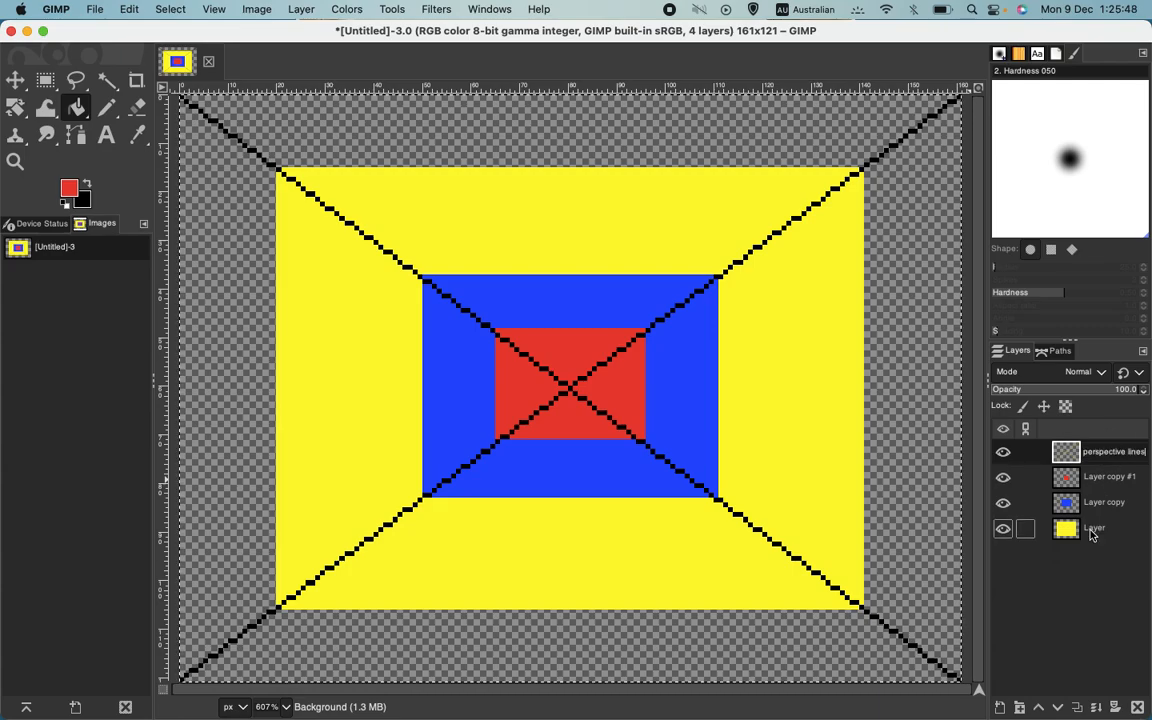
key("Return")
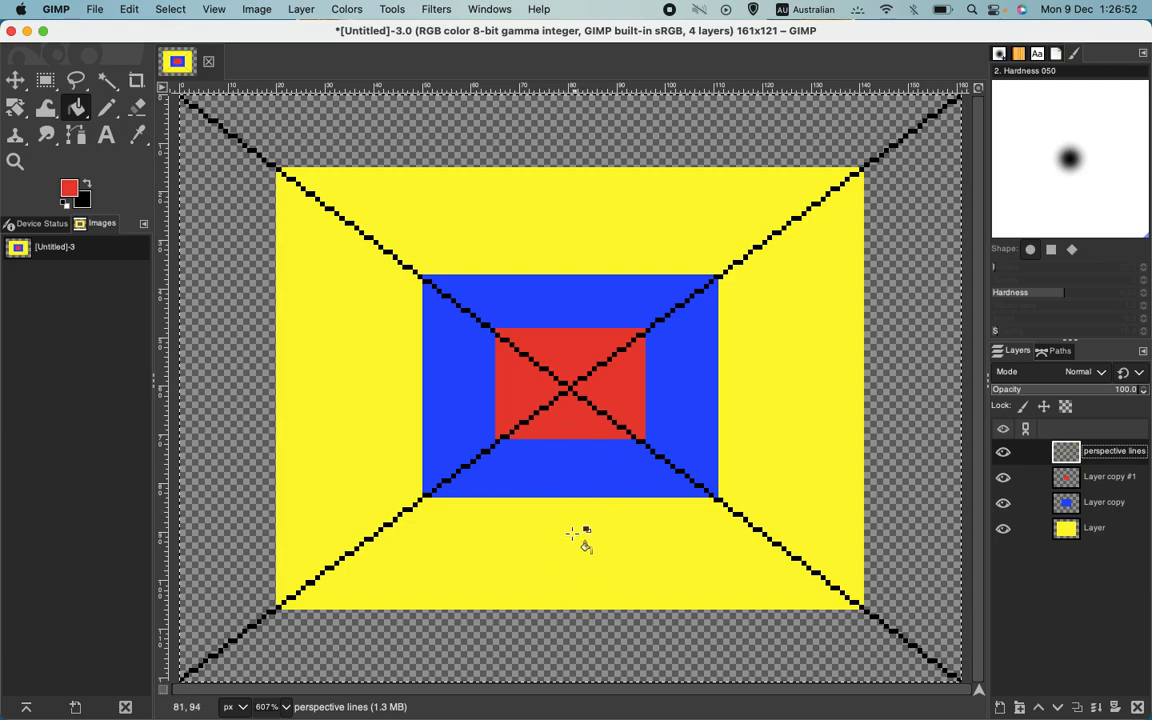
Step: Swap the foreground and background colors, select the red layer's area and fill it with black
left_click(88, 185)
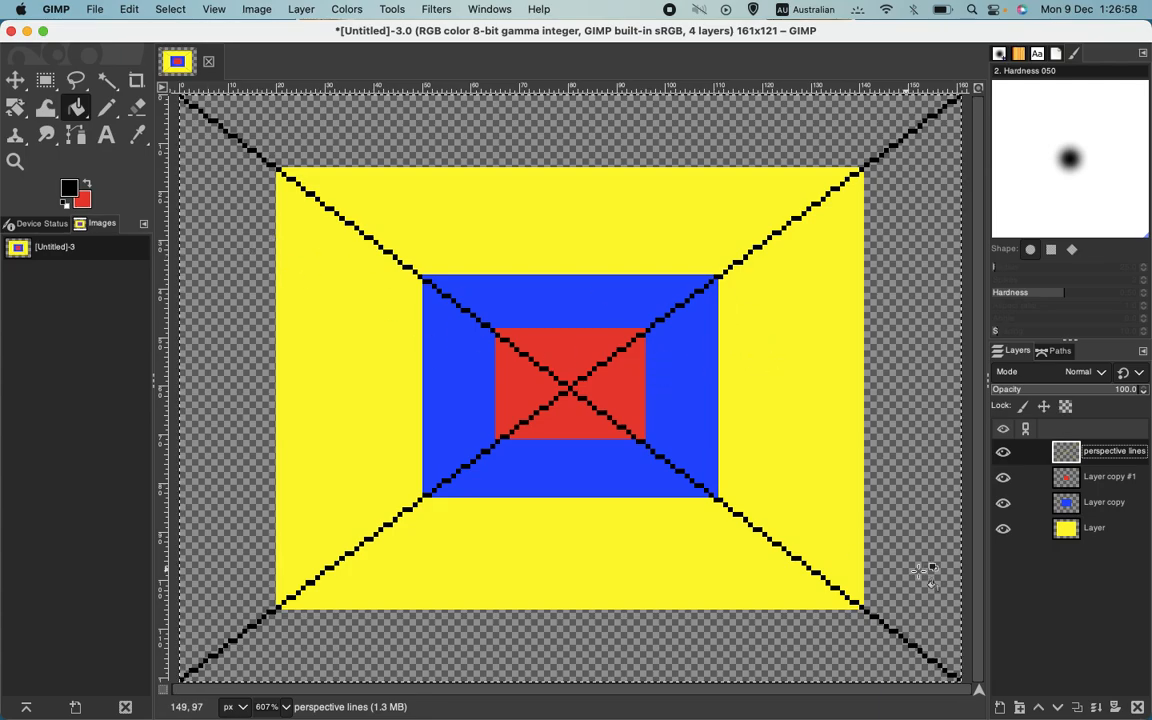
left_click(1066, 477, "alt")
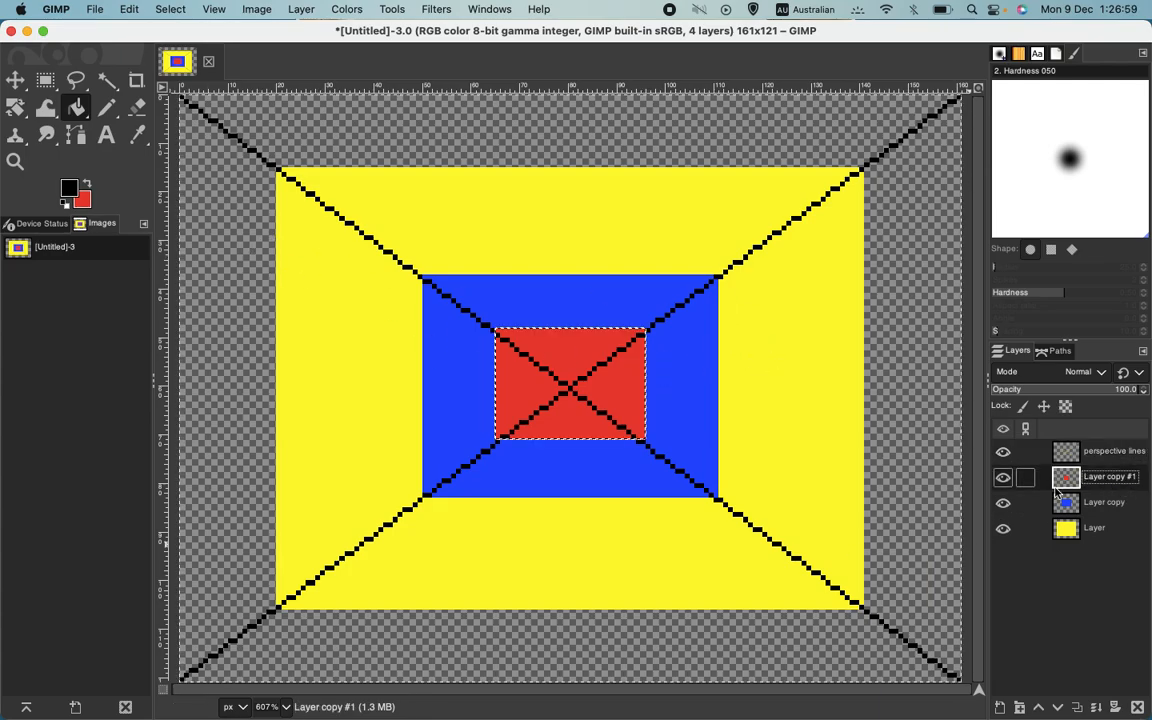
left_click(82, 108)
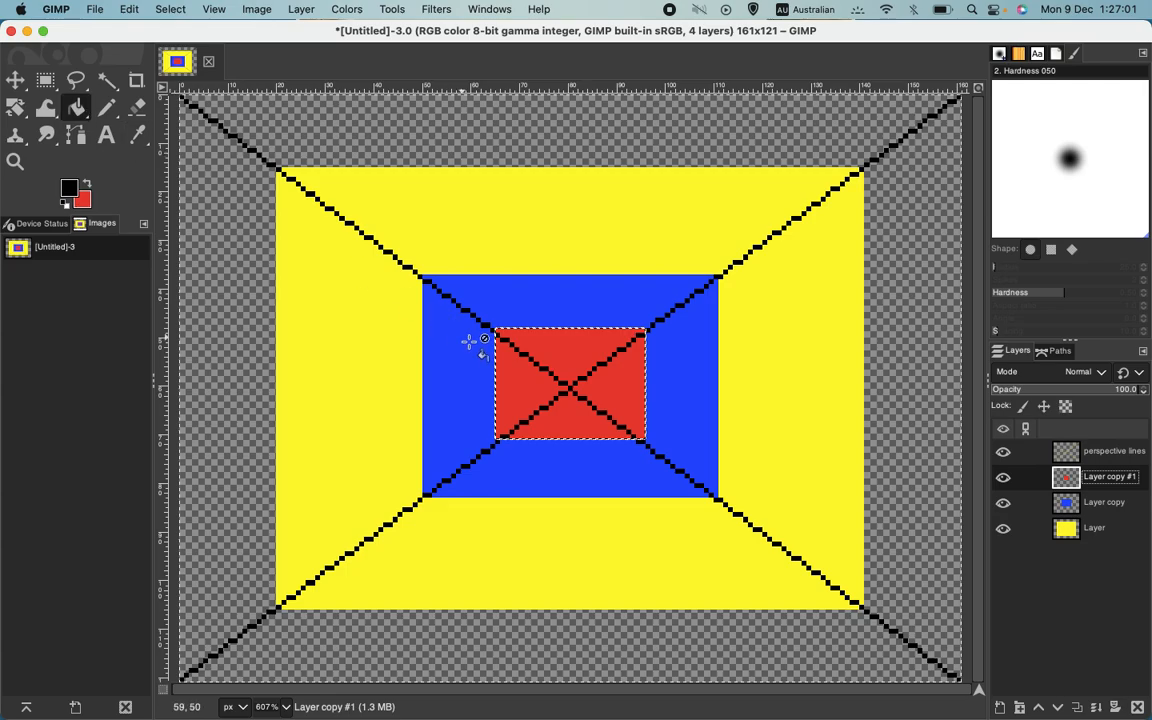
left_click(566, 352)
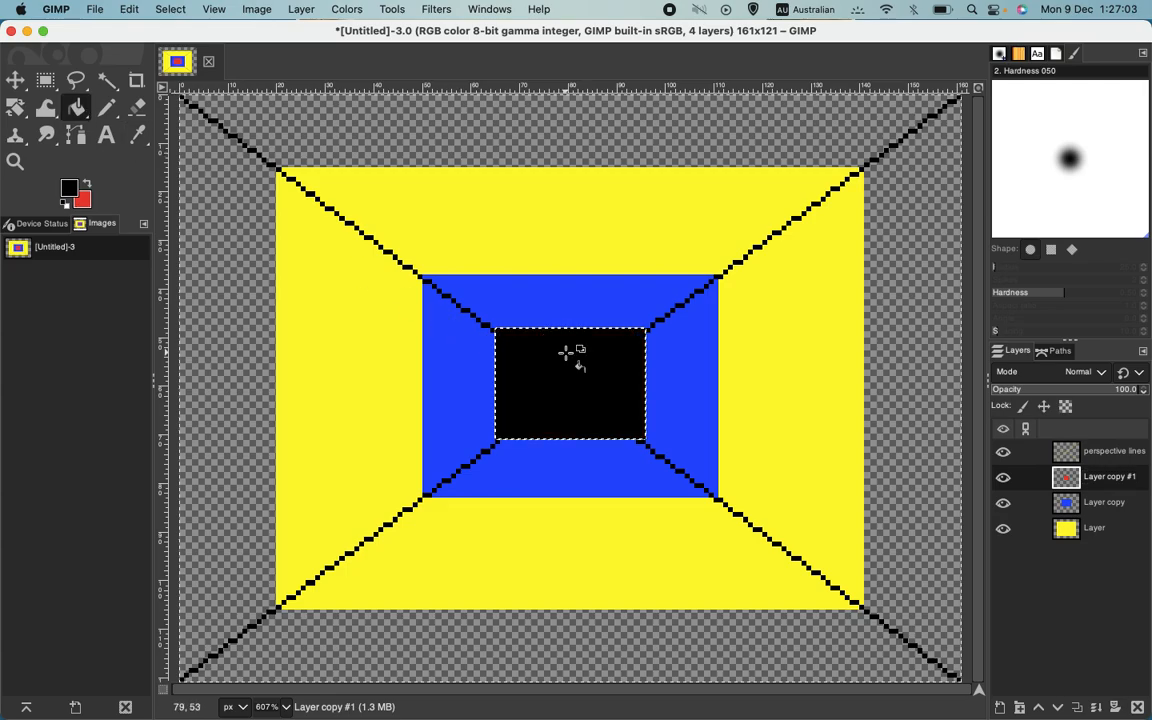
Step: Select the yellow layer's area and examine closely how the diagonals meet the yellow rectangle's corners and edges
left_click(1109, 533, "alt")
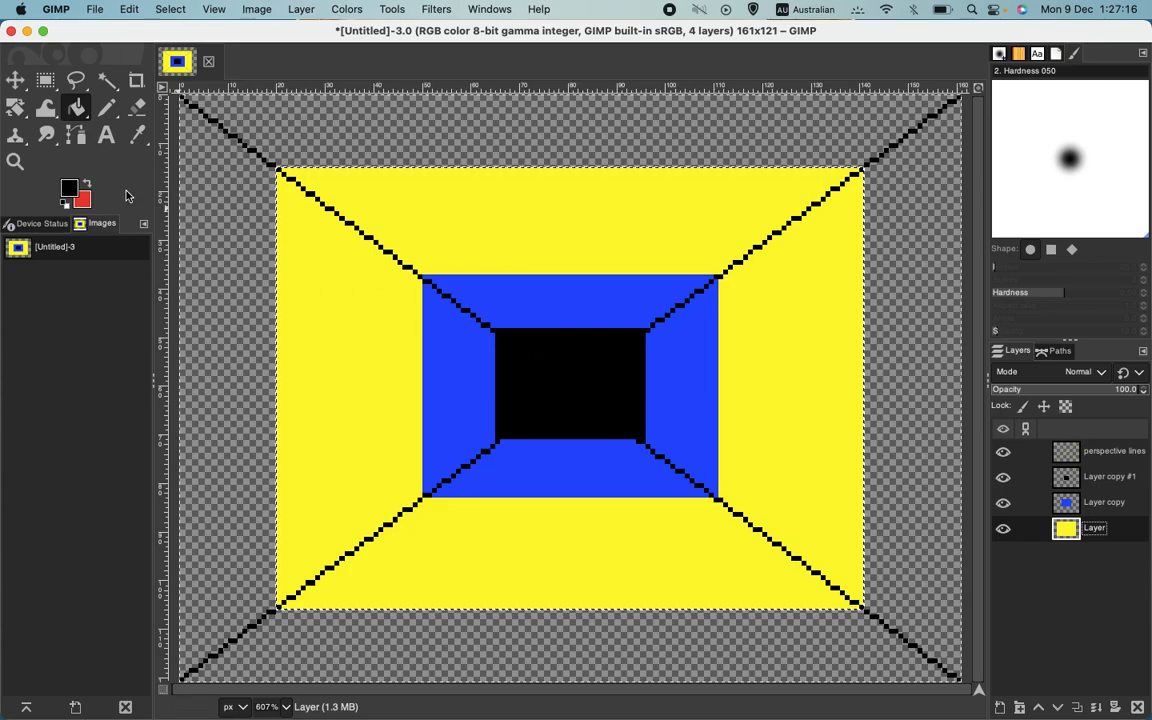
left_click(17, 159)
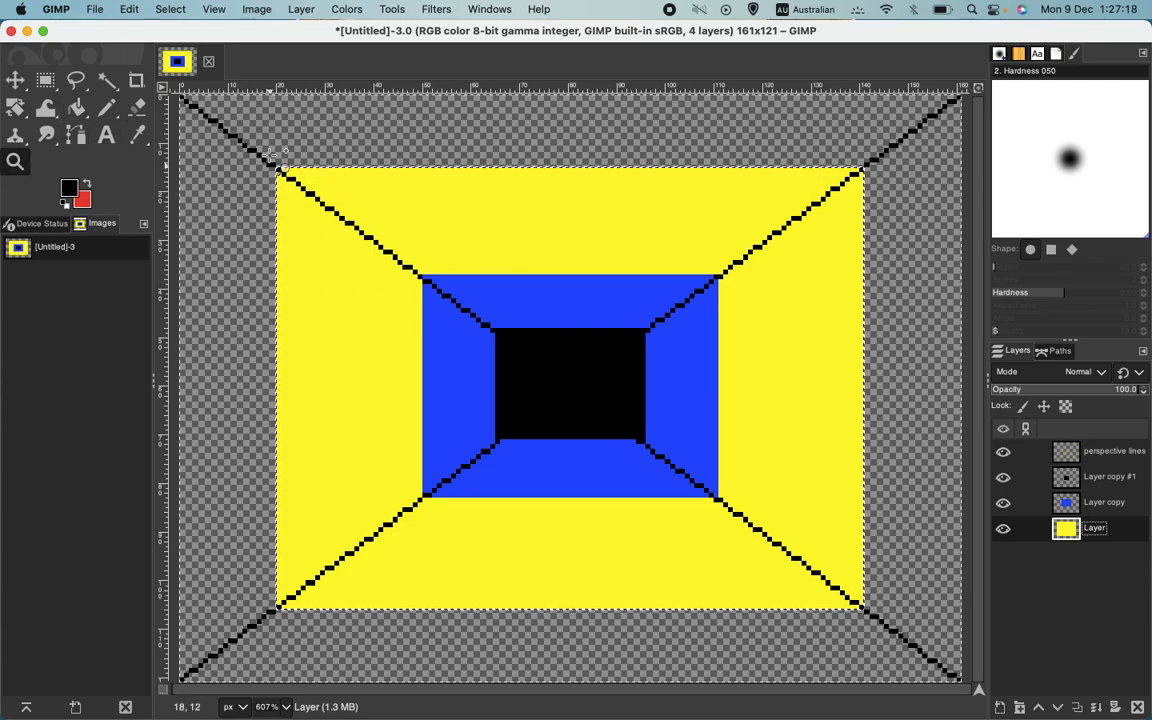
left_click_drag(224, 132, 337, 237)
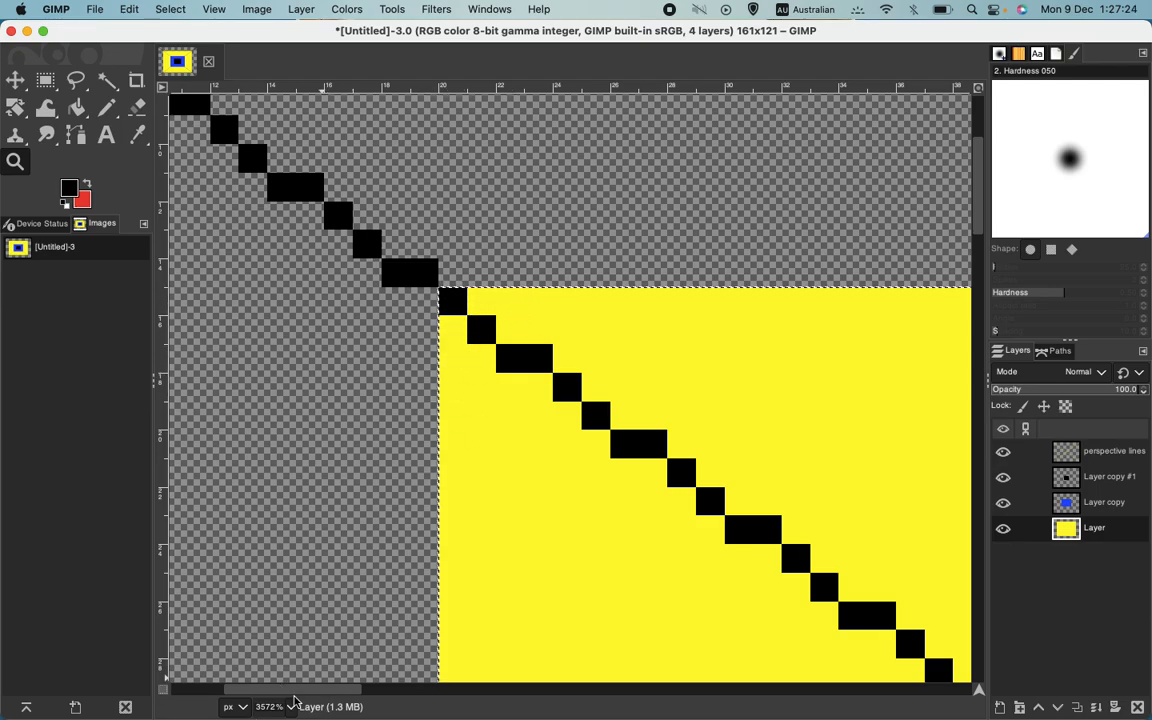
left_click_drag(297, 693, 846, 677)
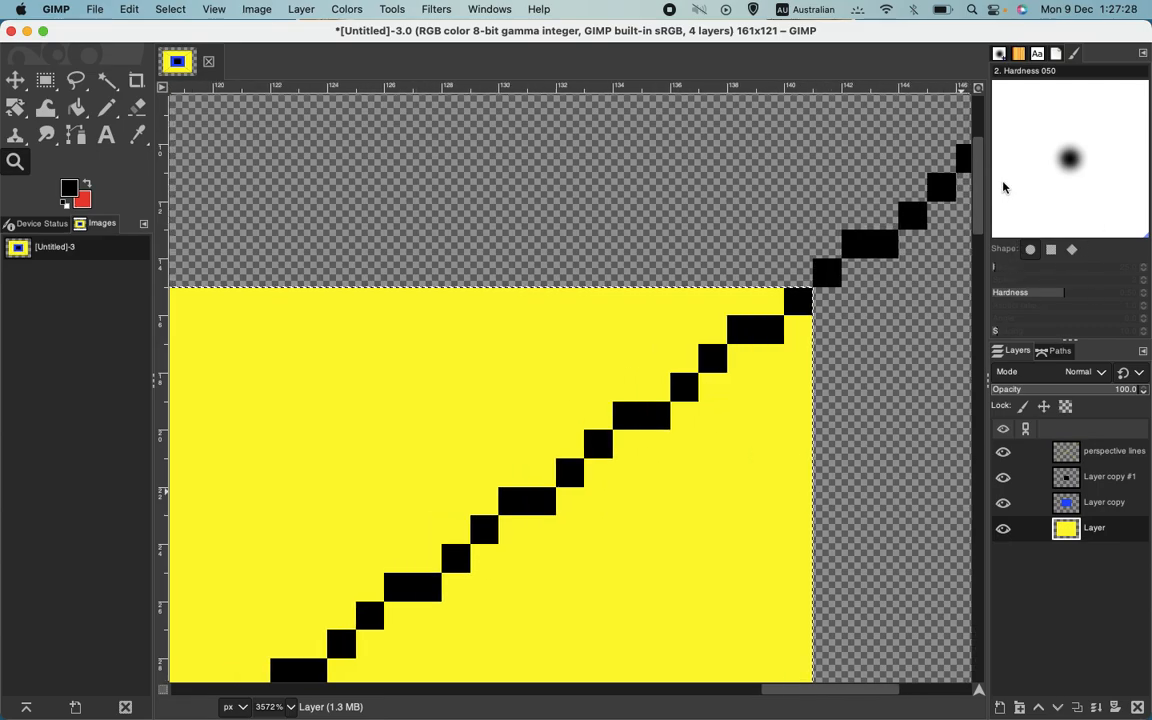
left_click_drag(980, 175, 996, 494)
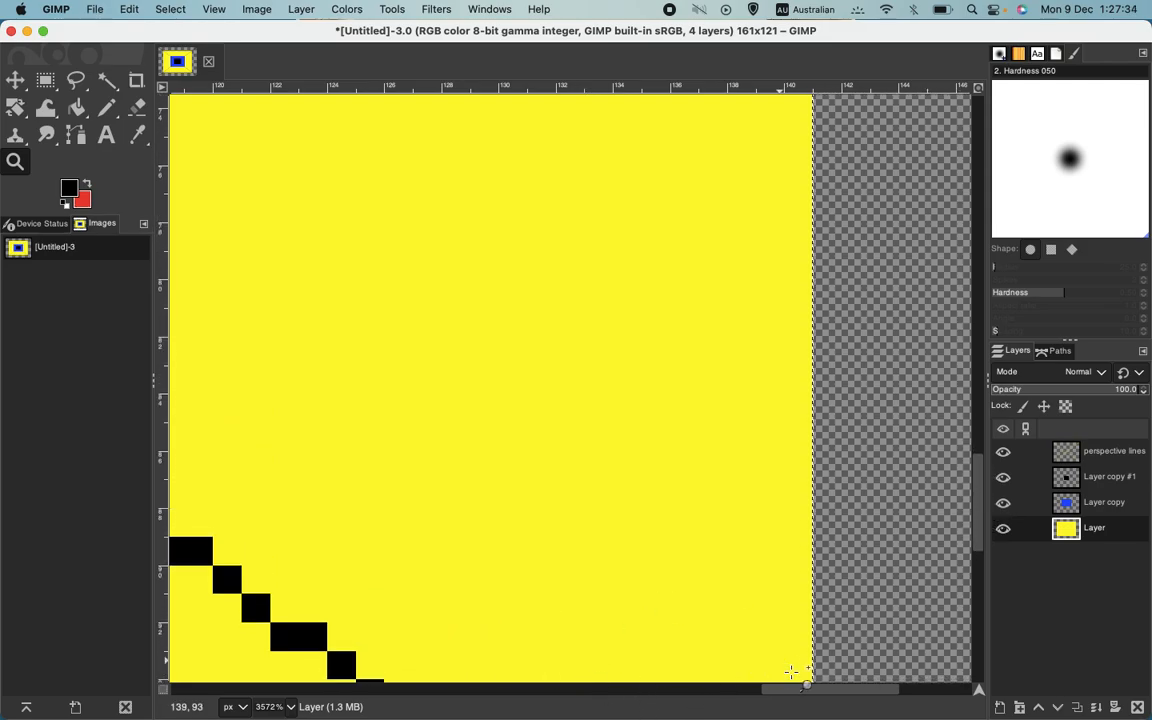
Step: Examine at pixel level where the diagonals cross the blue rectangle's upper-right and lower-right corners, comparing the two
left_click_drag(849, 689, 727, 689)
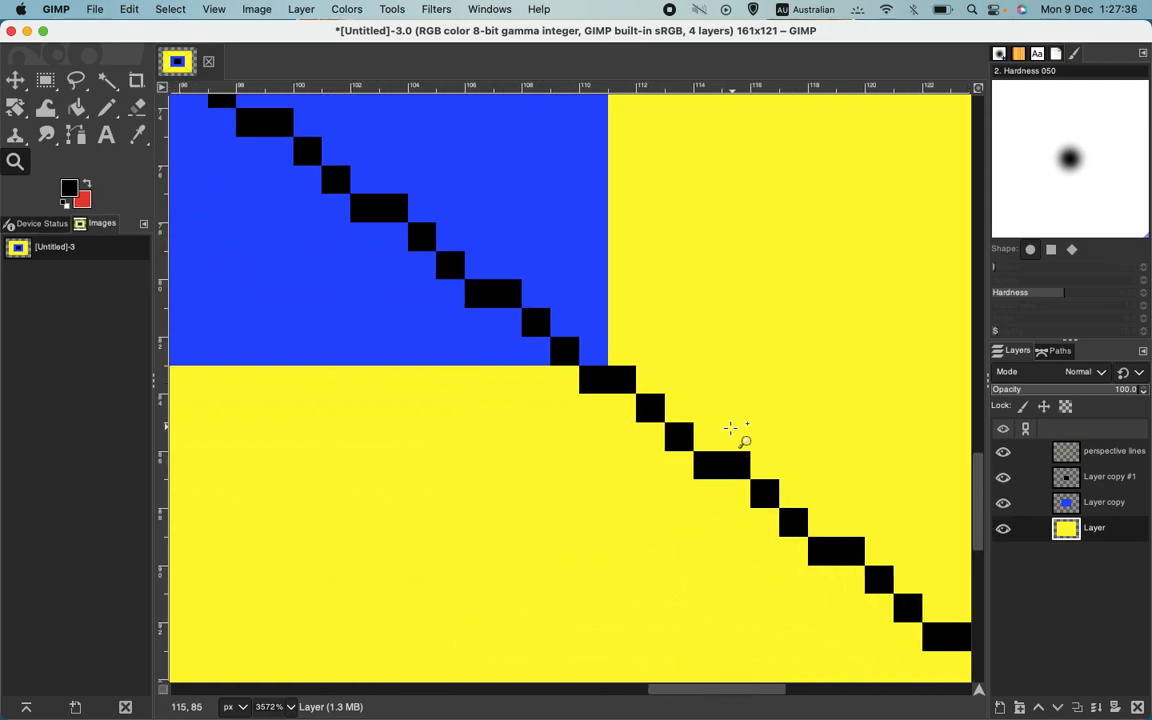
scroll(731, 430, "down", 5)
scroll(733, 437, "up", 10)
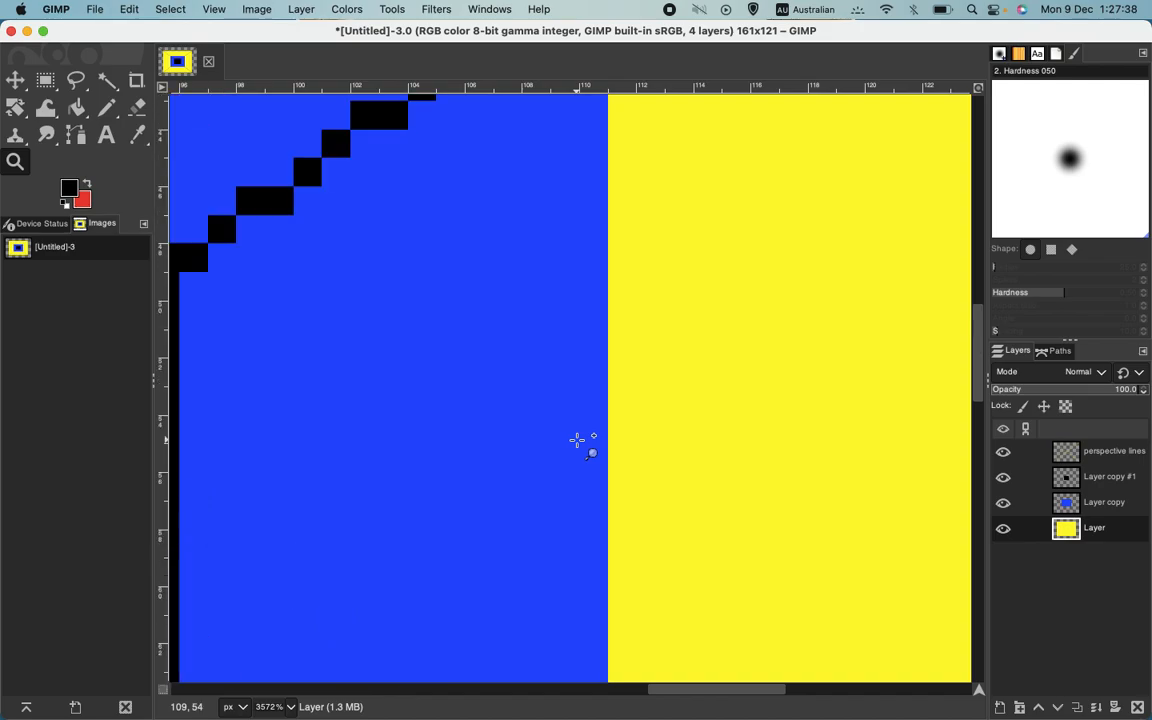
scroll(578, 441, "up", 5)
scroll(579, 430, "down", 10)
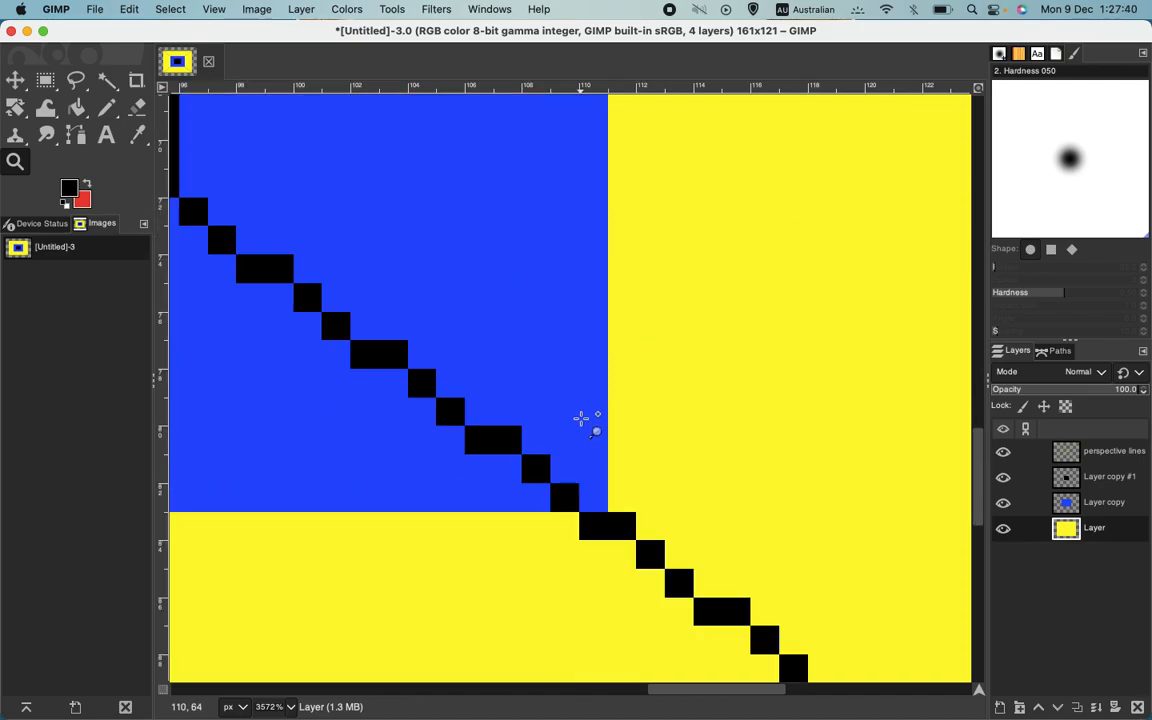
scroll(550, 406, "up", 5)
scroll(549, 407, "up", 5)
scroll(549, 407, "down", 5)
scroll(549, 407, "up", 3)
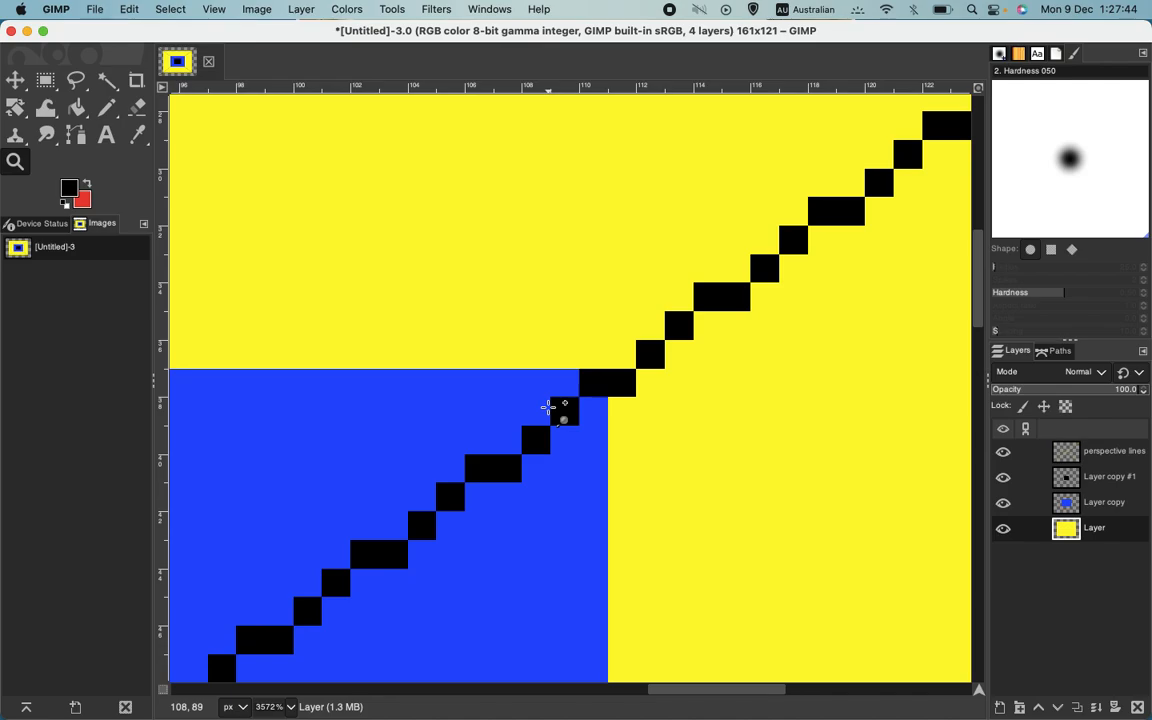
scroll(549, 407, "up", 5)
scroll(550, 406, "down", 10)
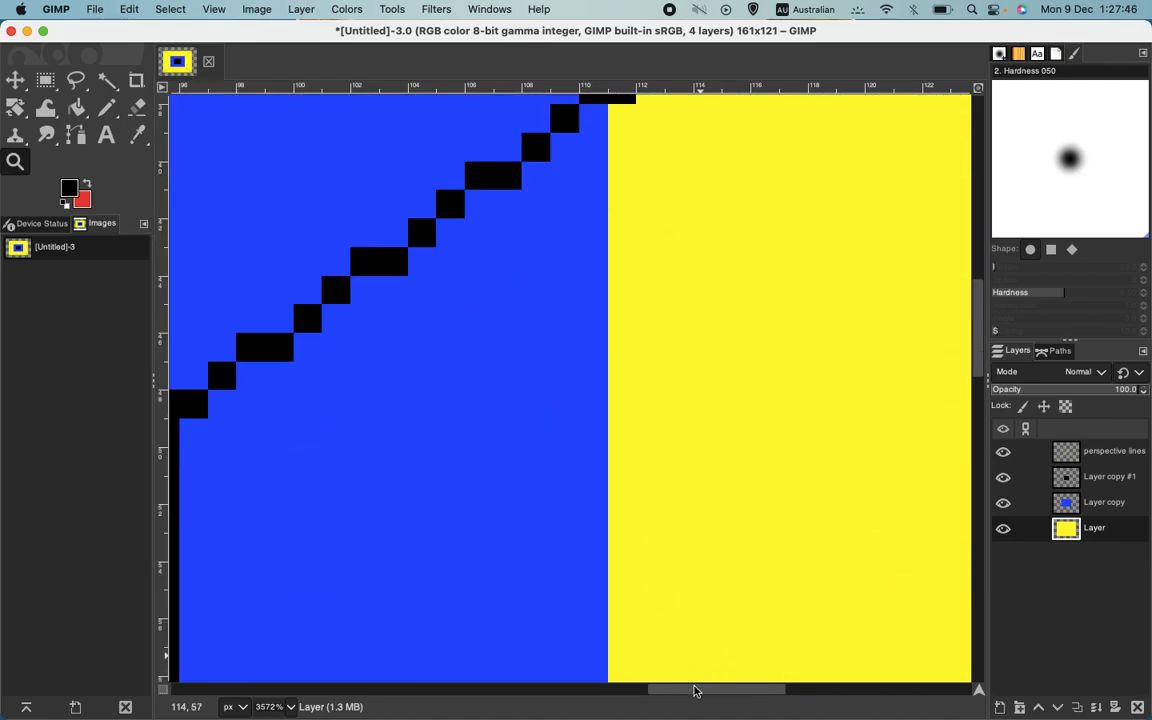
scroll(614, 474, "down", 10)
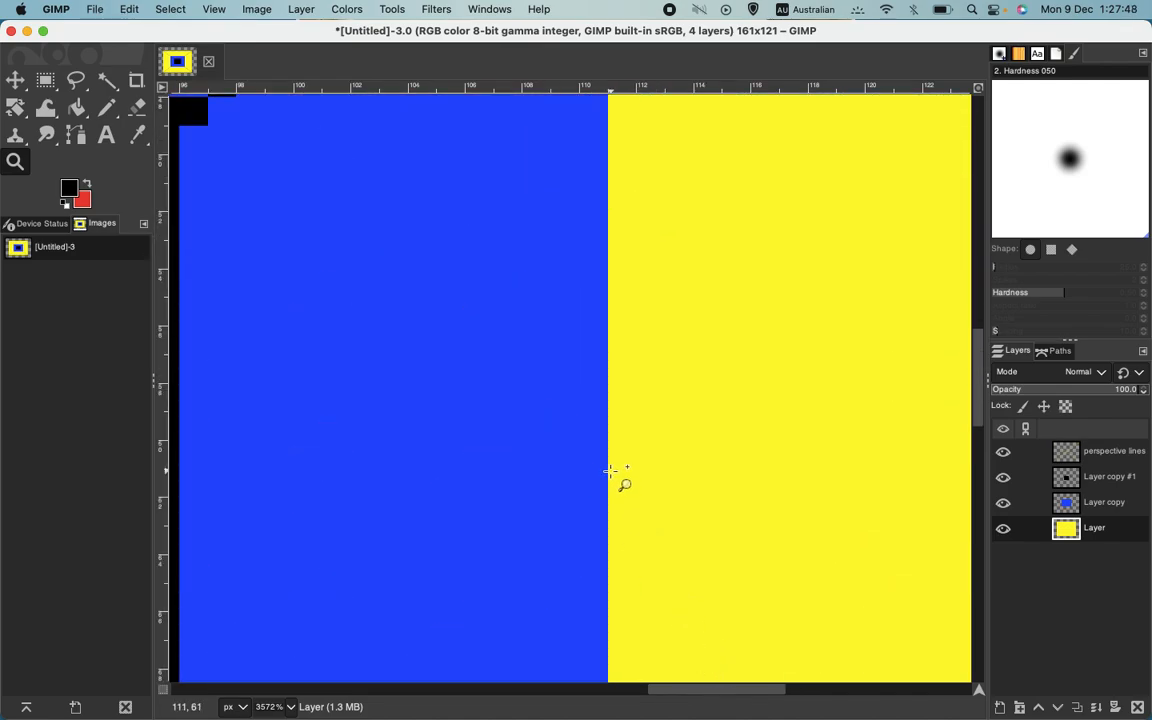
scroll(614, 474, "up", 3)
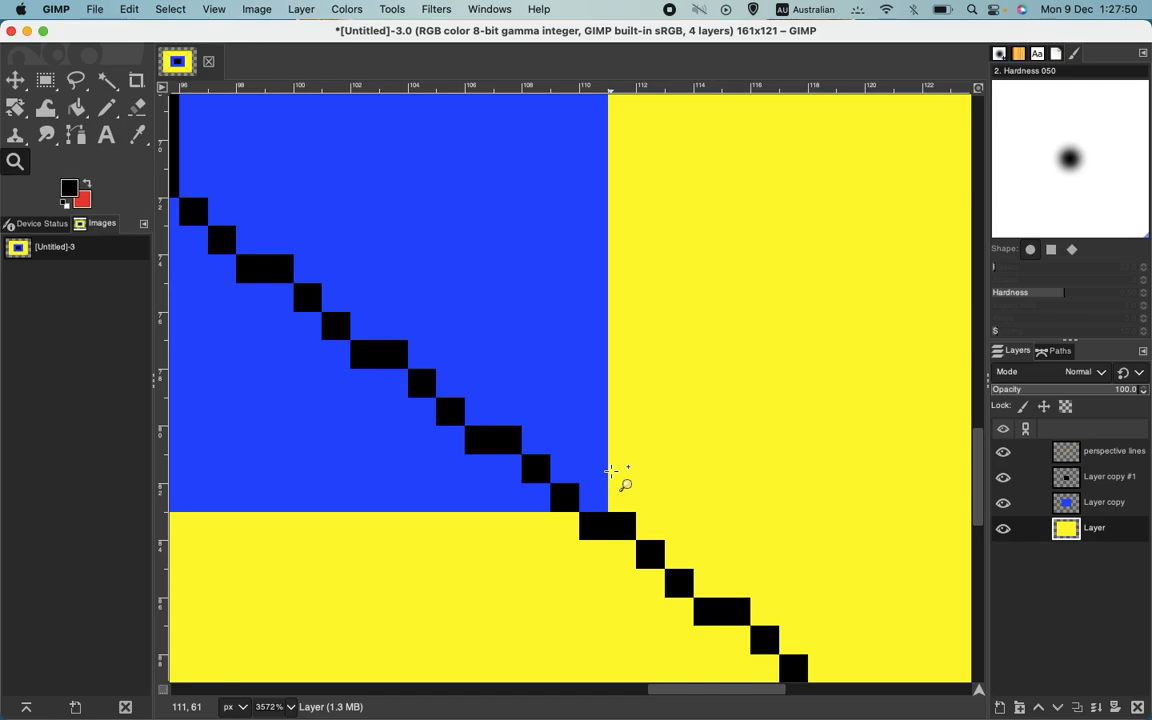
scroll(614, 474, "up", 10)
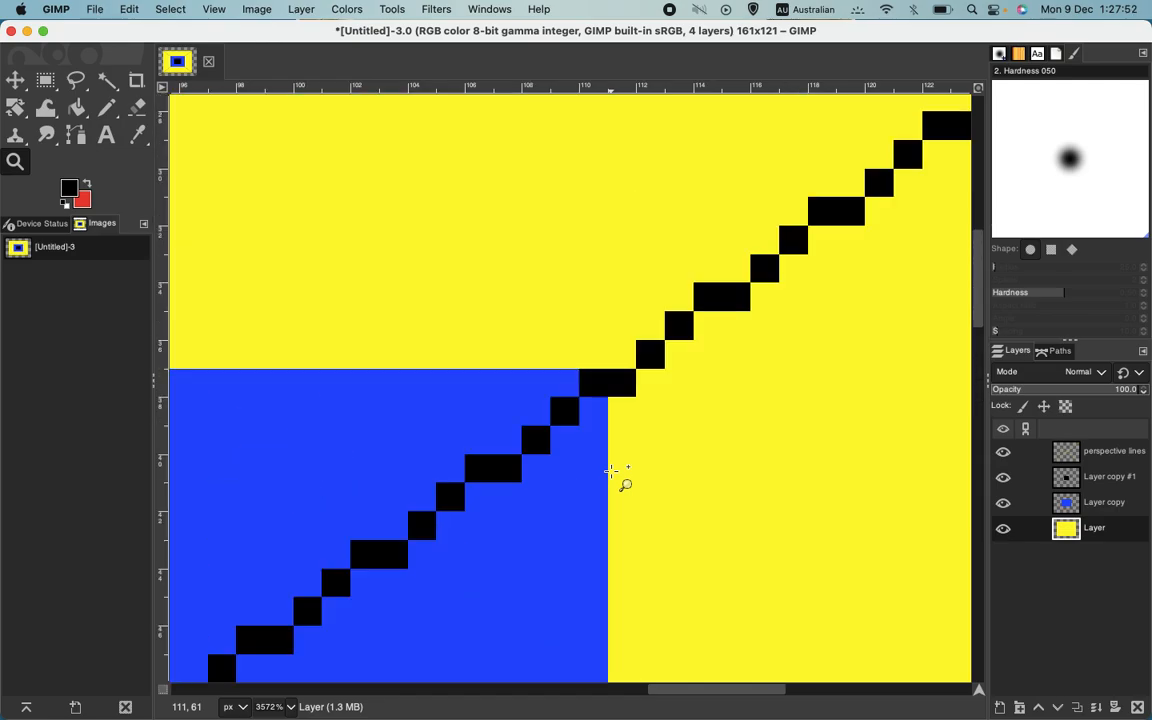
Step: Fit the whole image in view, then magnify the blue rectangle's left-hand corners and compare their diagonal crossings with the lower-right corner
key("shift+super+j")
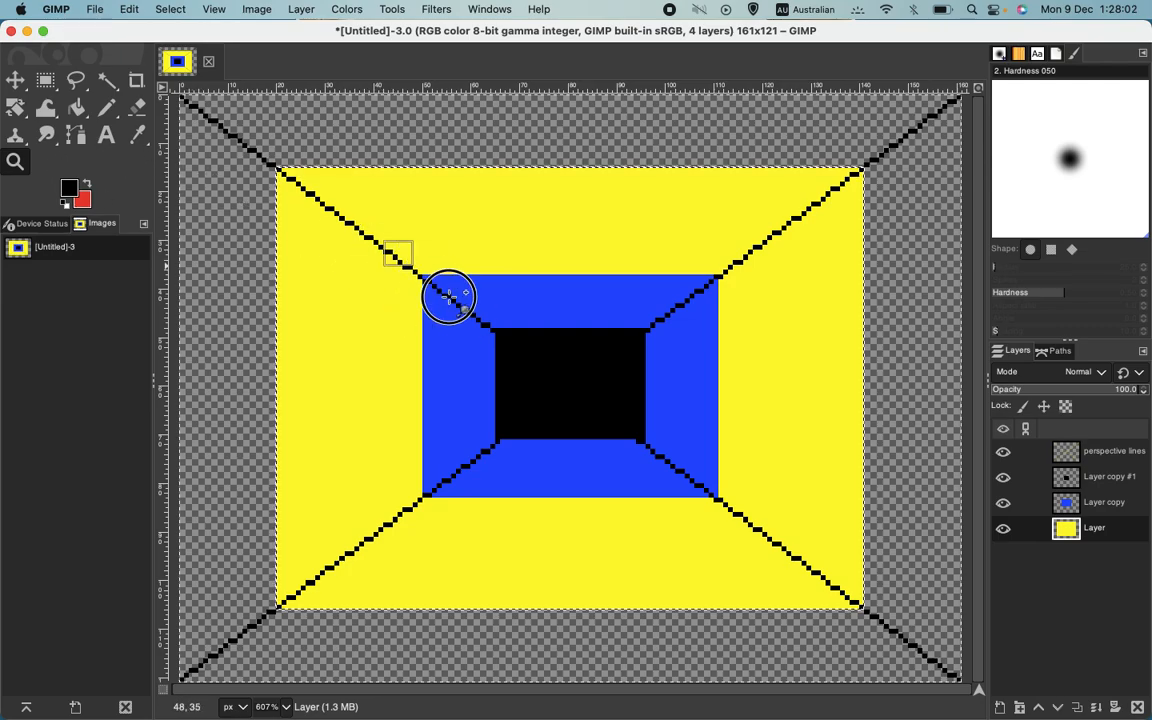
left_click(448, 297)
scroll(663, 393, "down", 5)
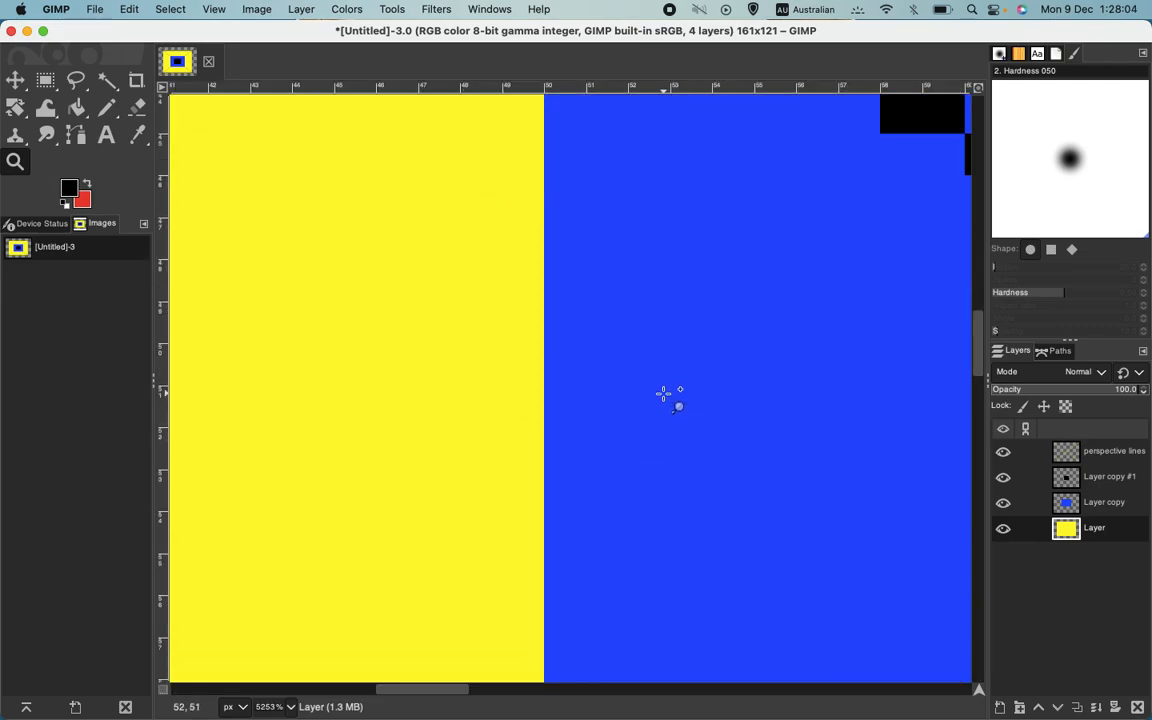
scroll(663, 393, "up", 3)
key("m")
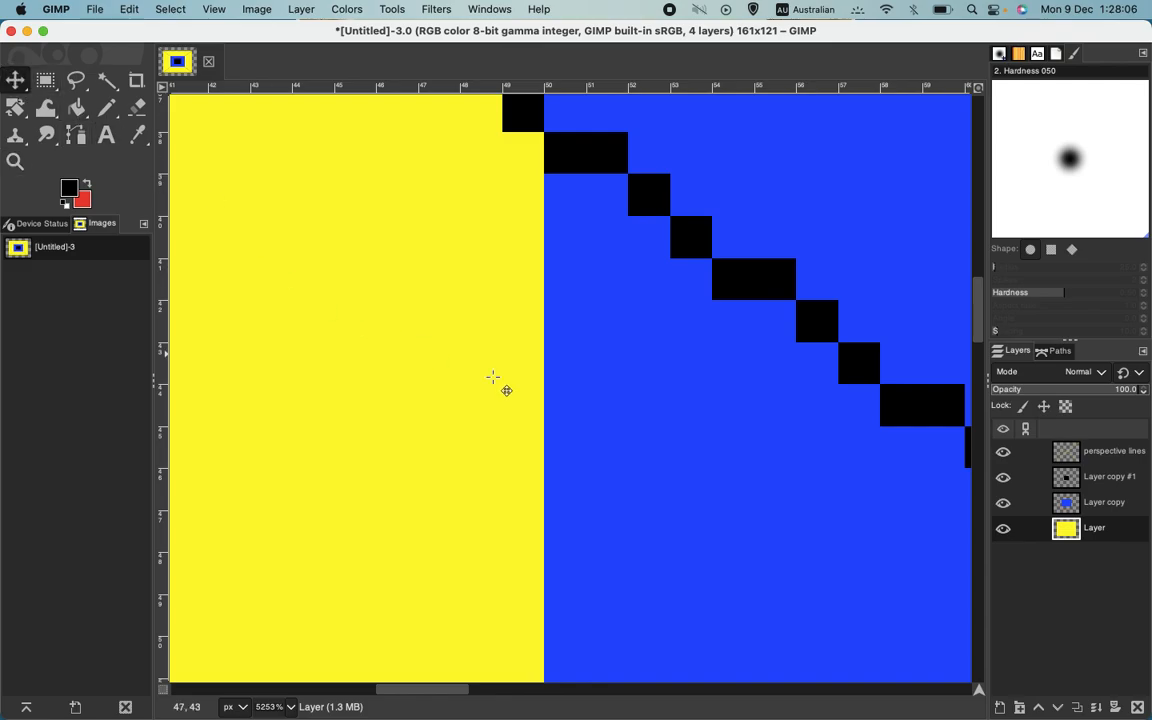
scroll(607, 404, "down", 10)
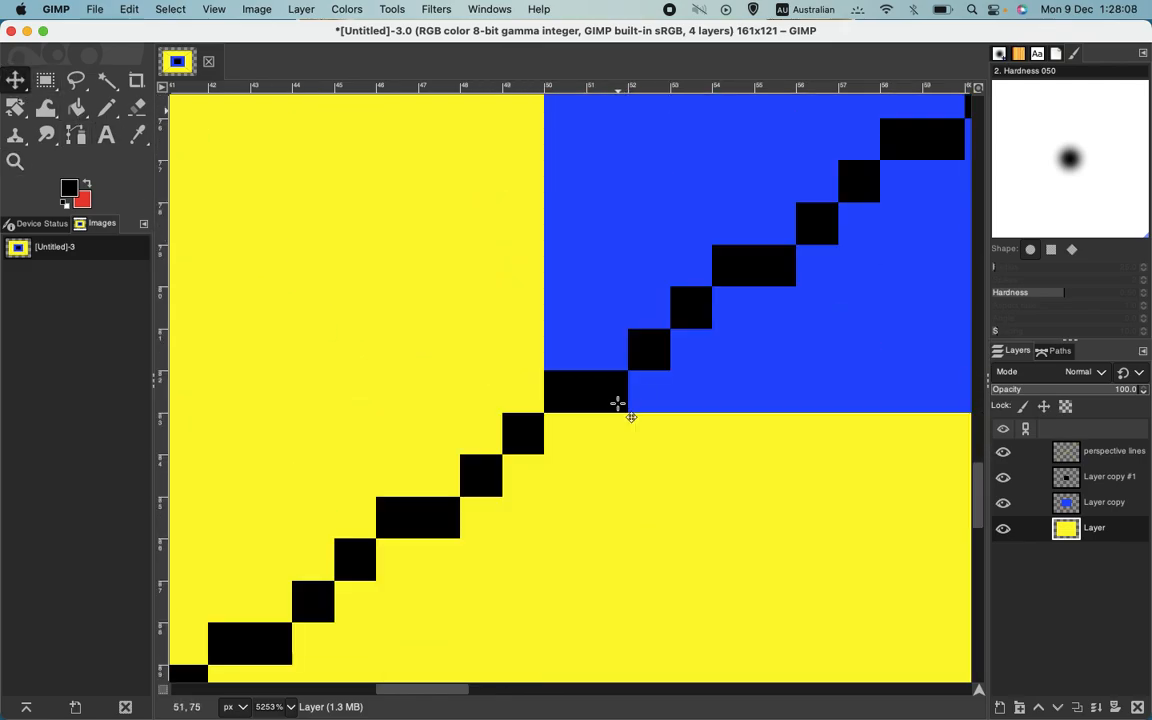
scroll(630, 316, "up", 6)
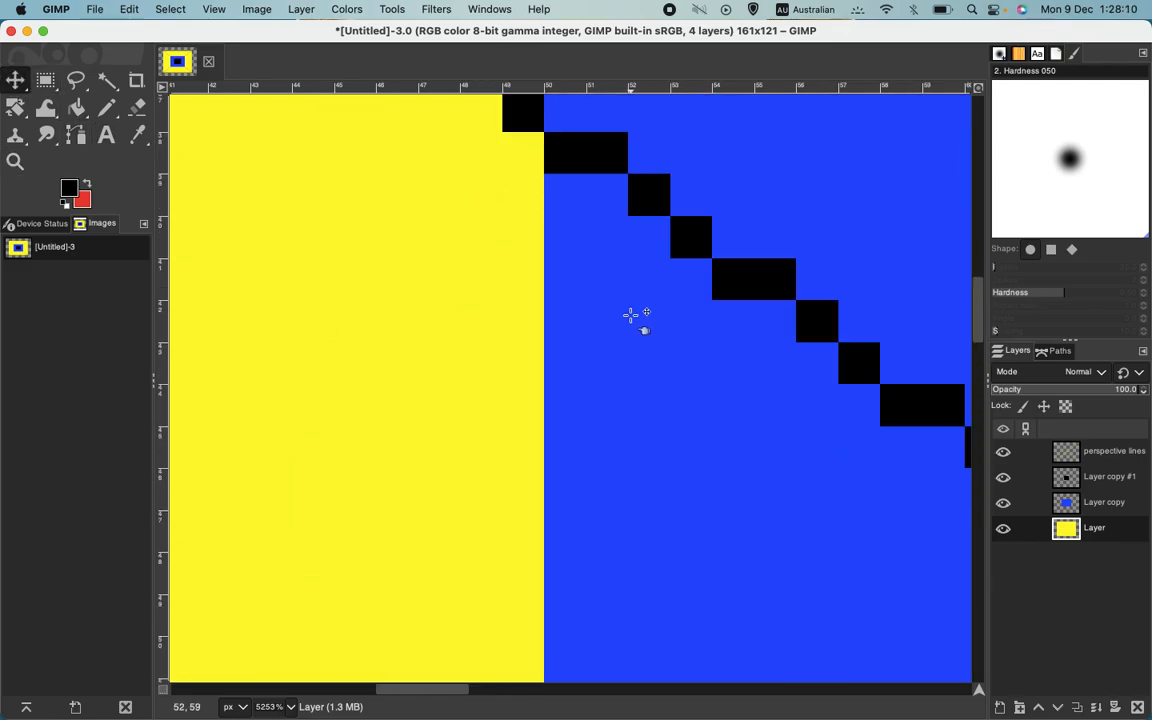
scroll(648, 449, "down", 15)
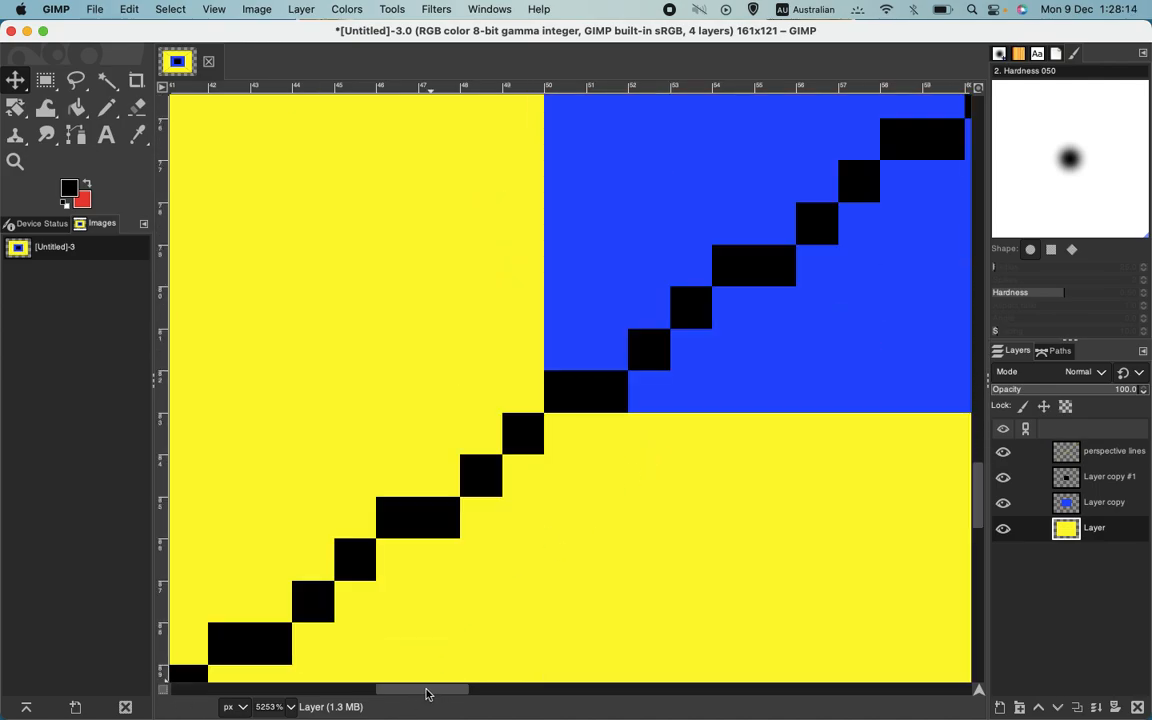
left_click_drag(421, 693, 730, 658)
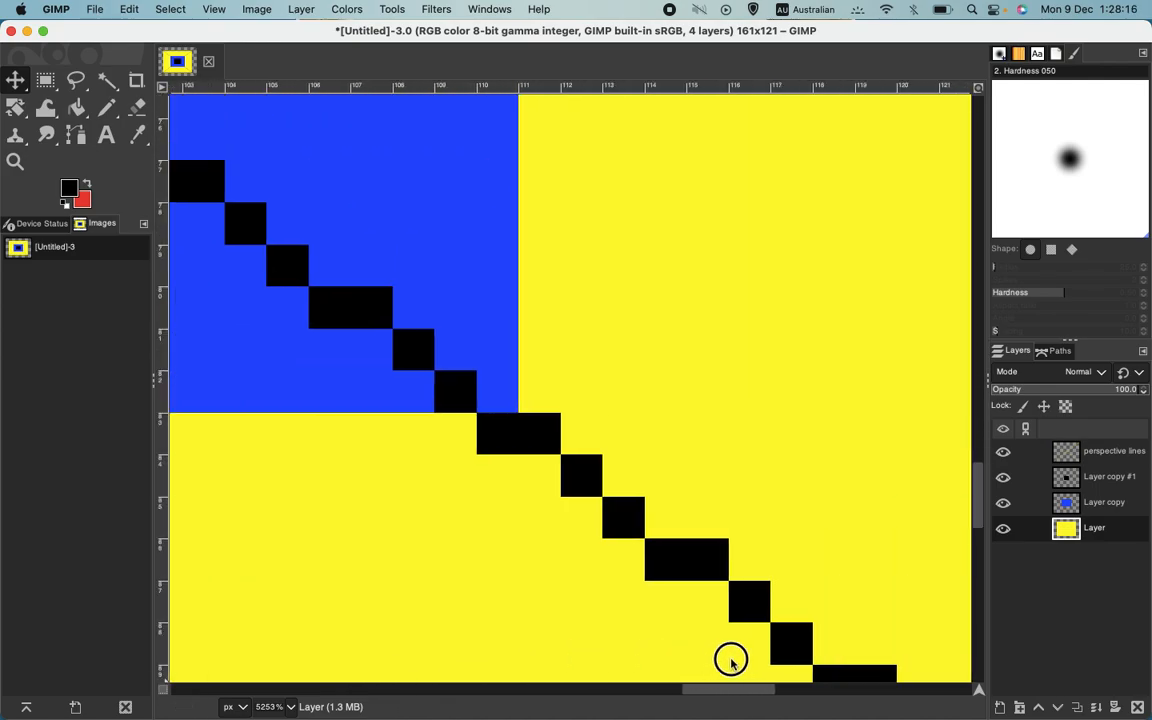
Step: Make the blue rectangle's layer active and start scaling that layer
scroll(553, 485, "down", 3)
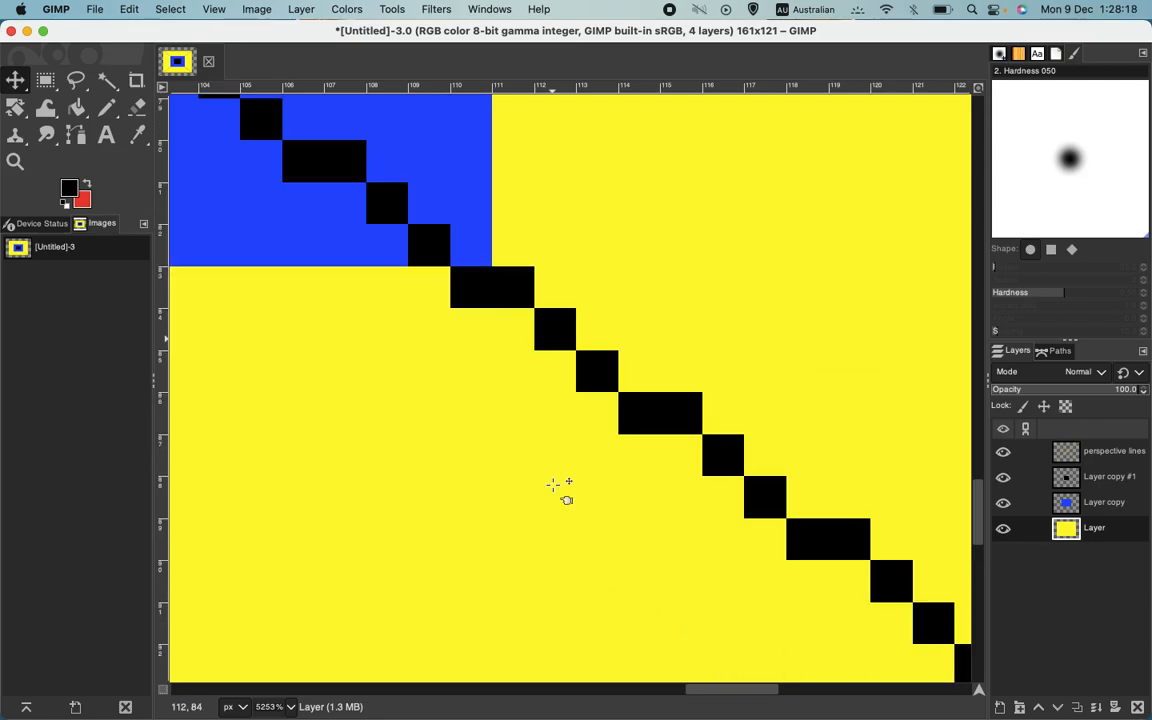
scroll(553, 483, "up", 5)
scroll(445, 503, "up", 6)
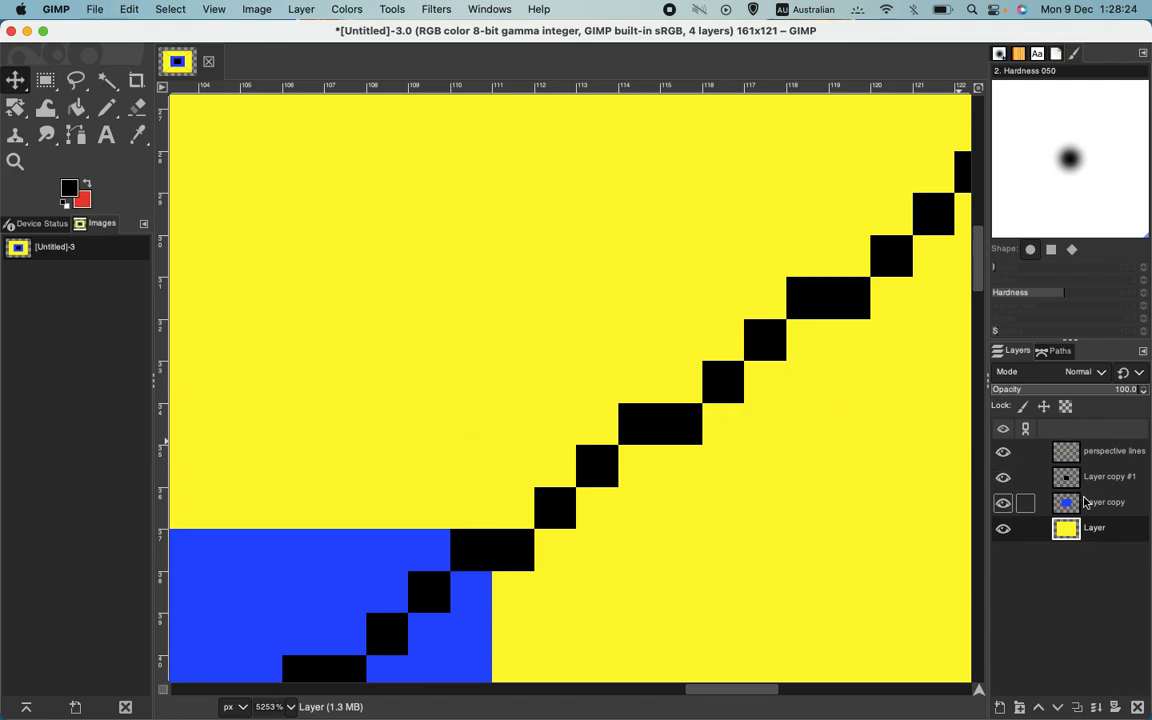
left_click(1107, 512)
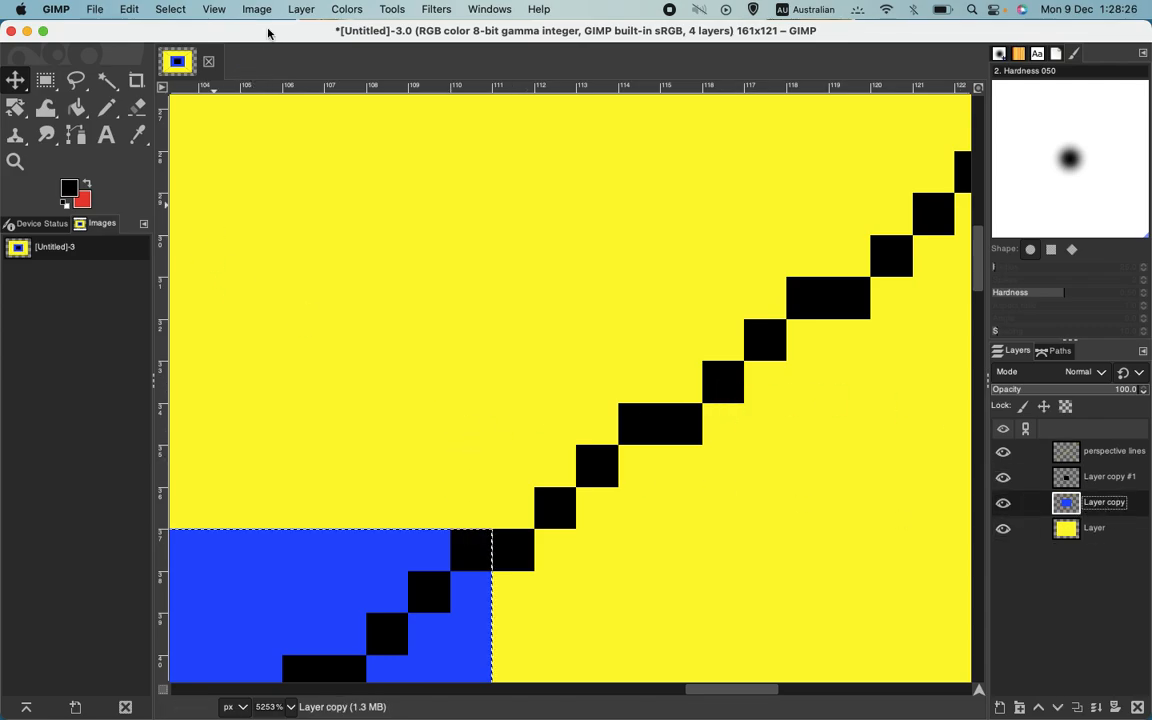
left_click(301, 12)
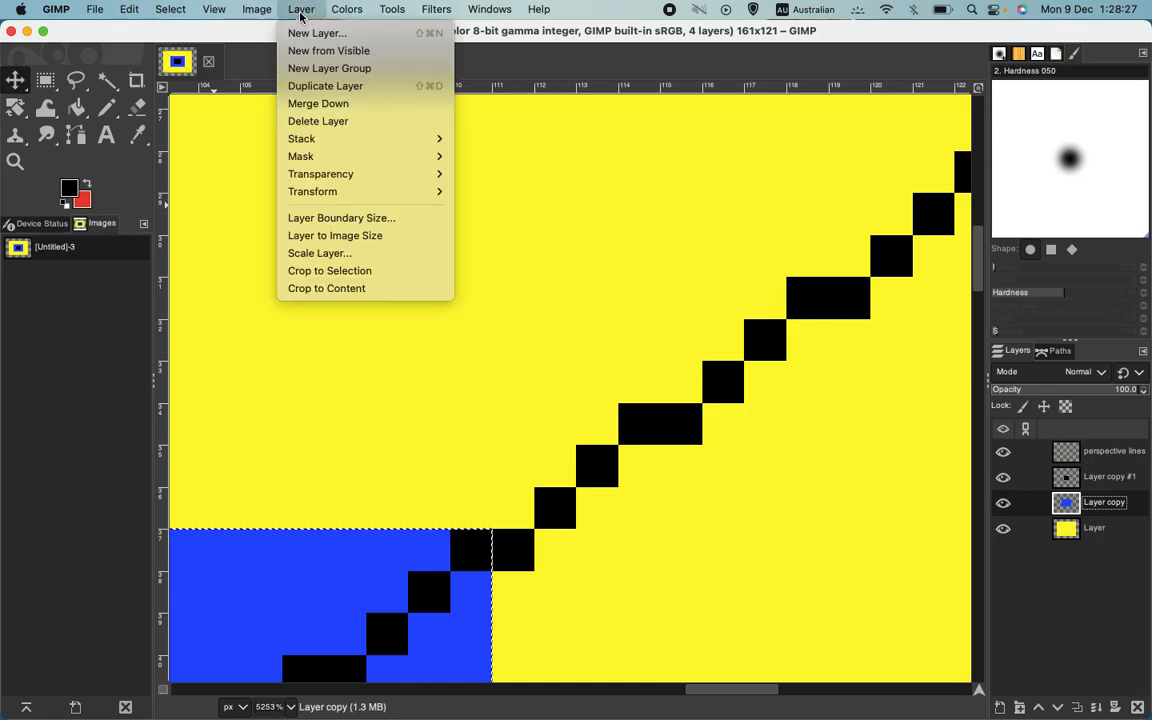
left_click(324, 258)
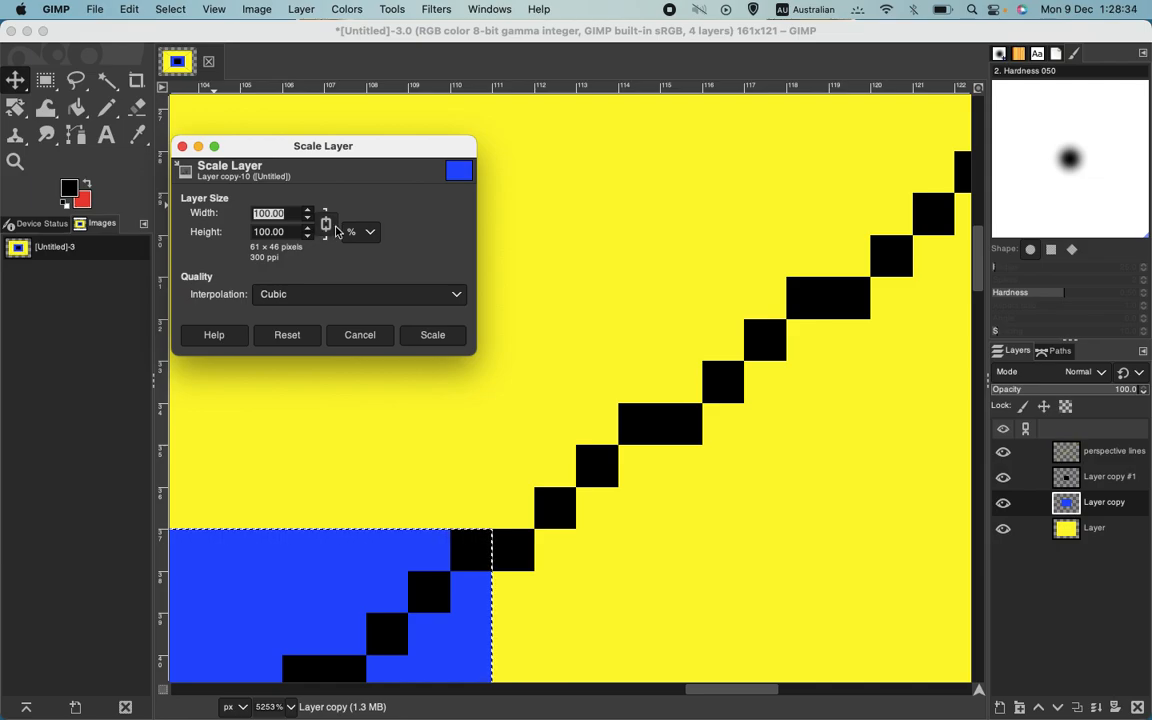
left_click(287, 212)
left_click_drag(287, 212, 250, 203)
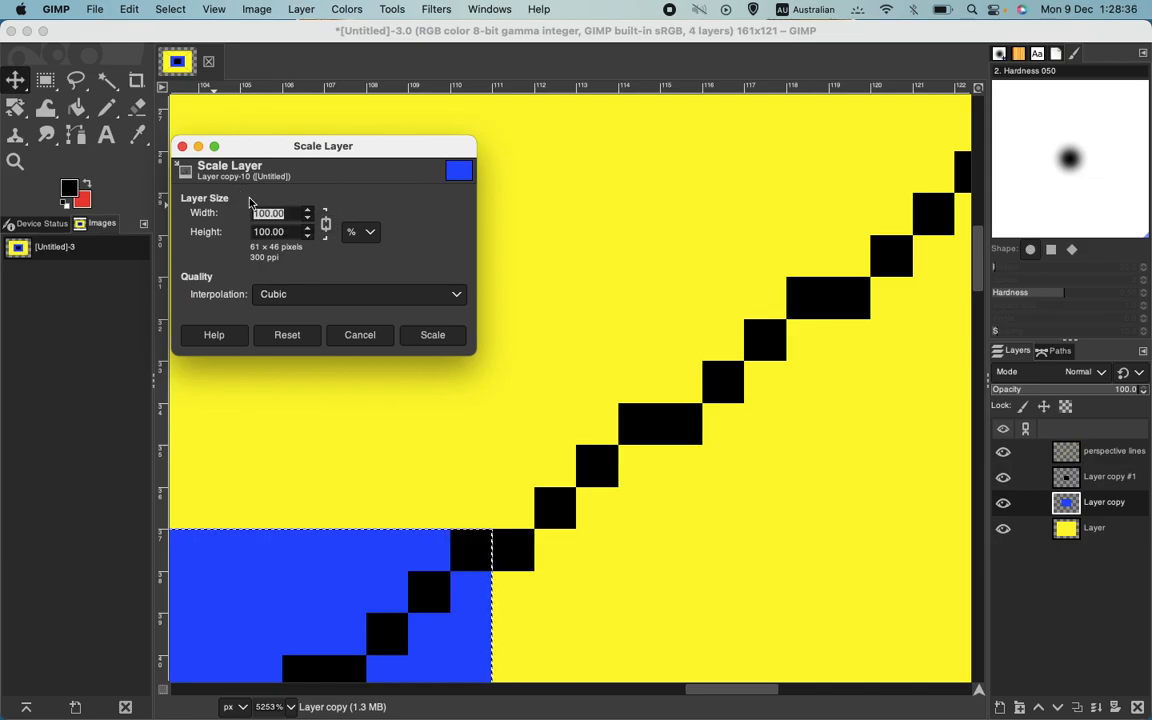
left_click(290, 231)
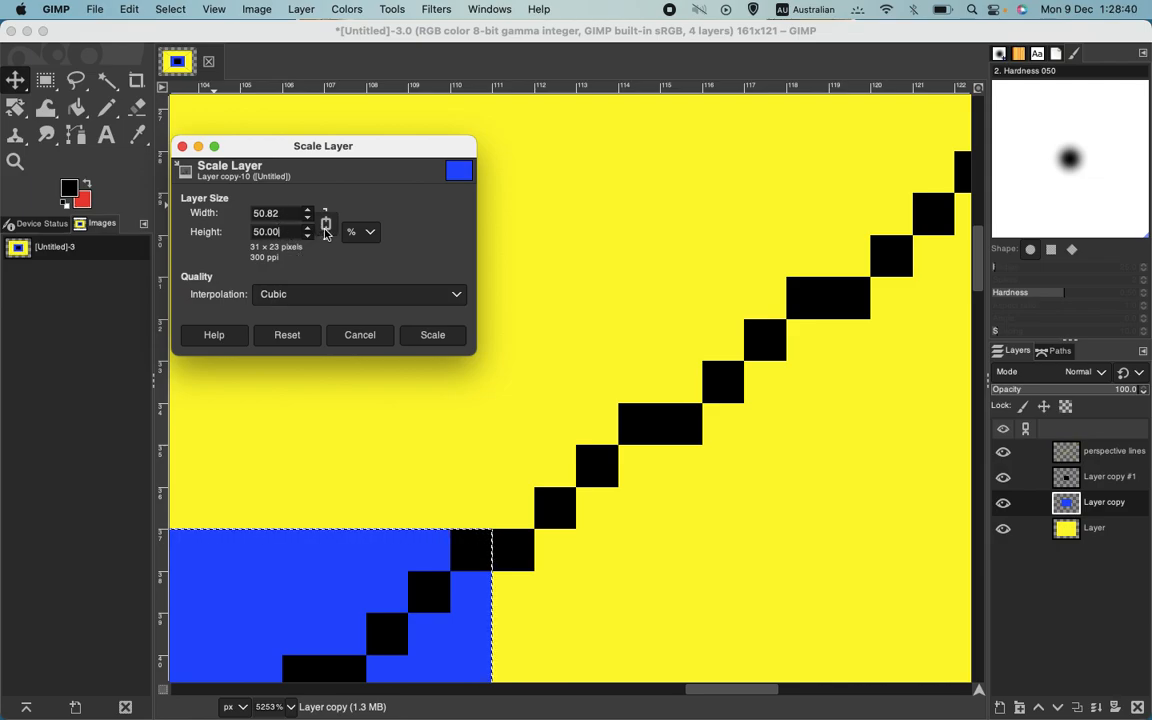
left_click_drag(285, 213, 236, 206)
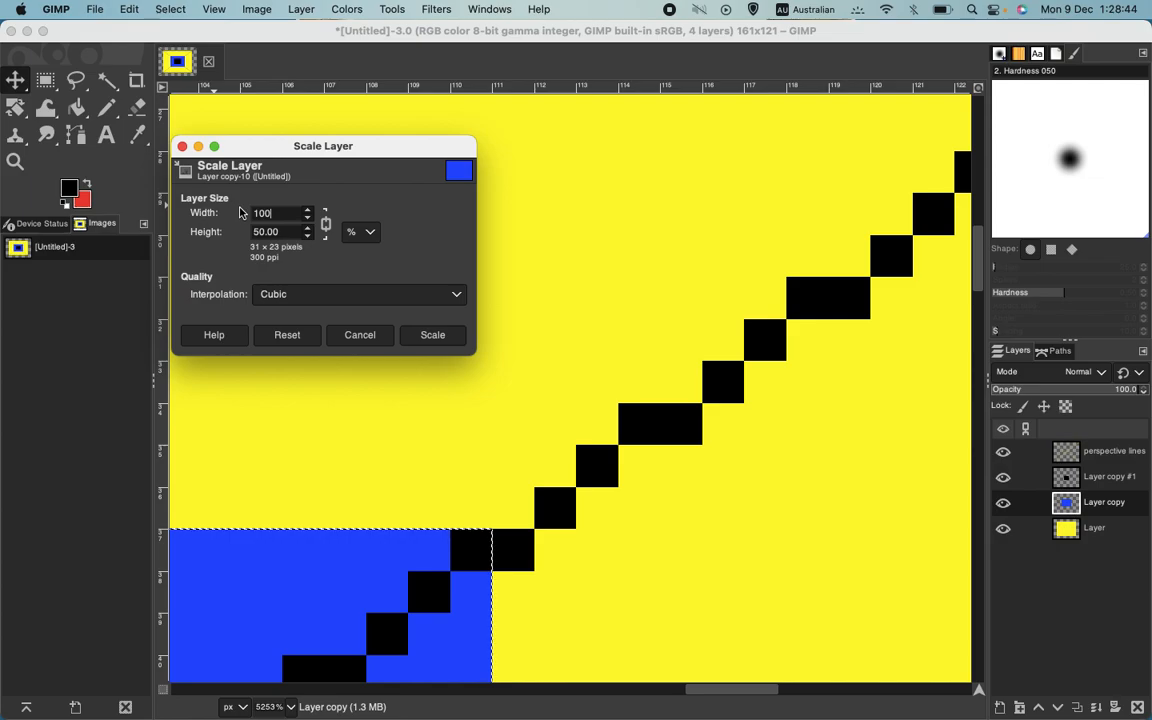
type("100")
left_click(290, 232)
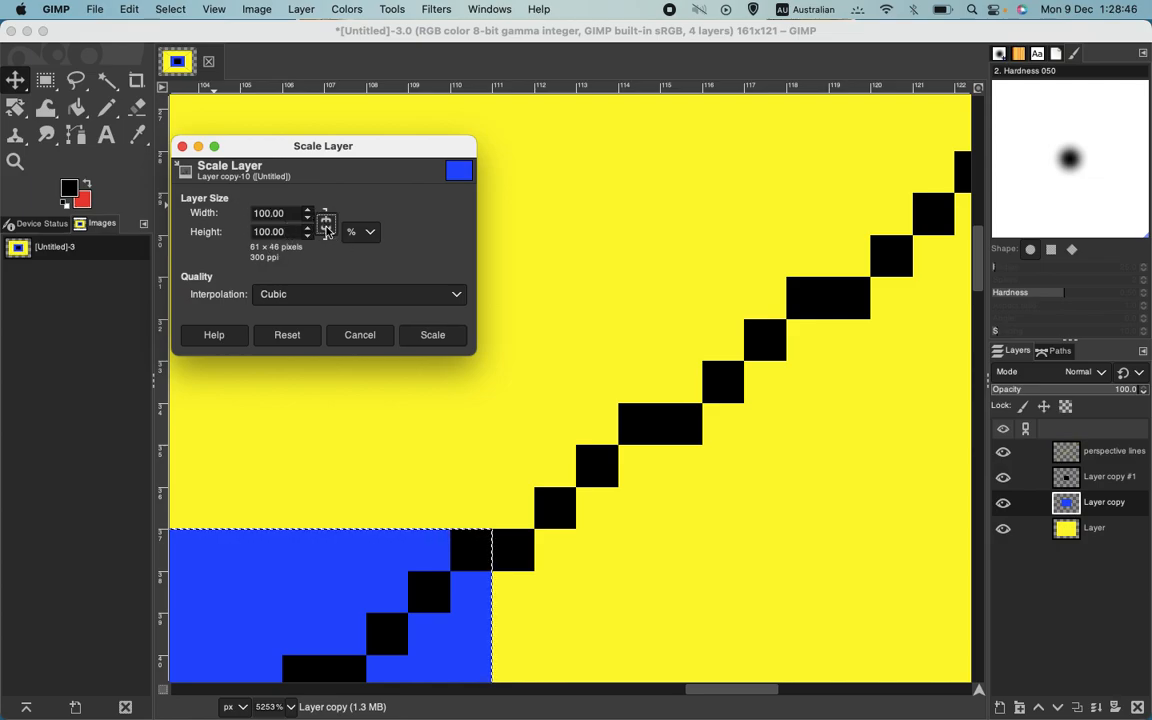
Step: Scale the blue rectangle's layer in pixels to 60 × 45, with width and height unlinked
left_click(369, 233)
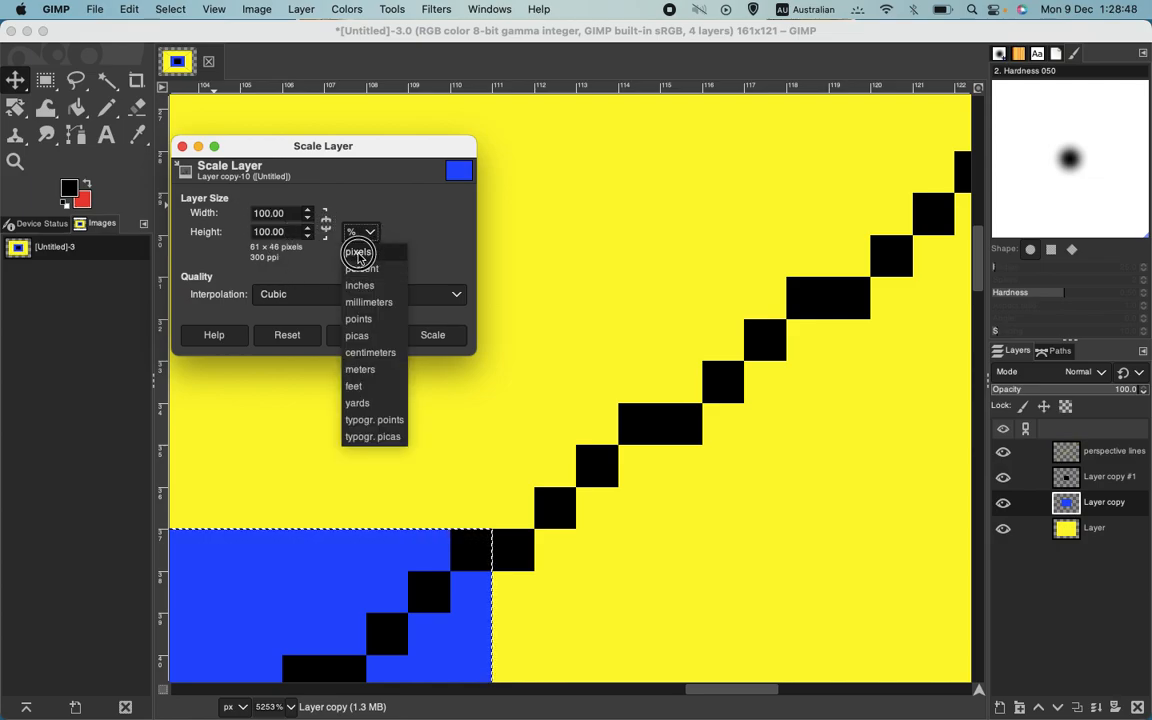
left_click(354, 228)
left_click(287, 215)
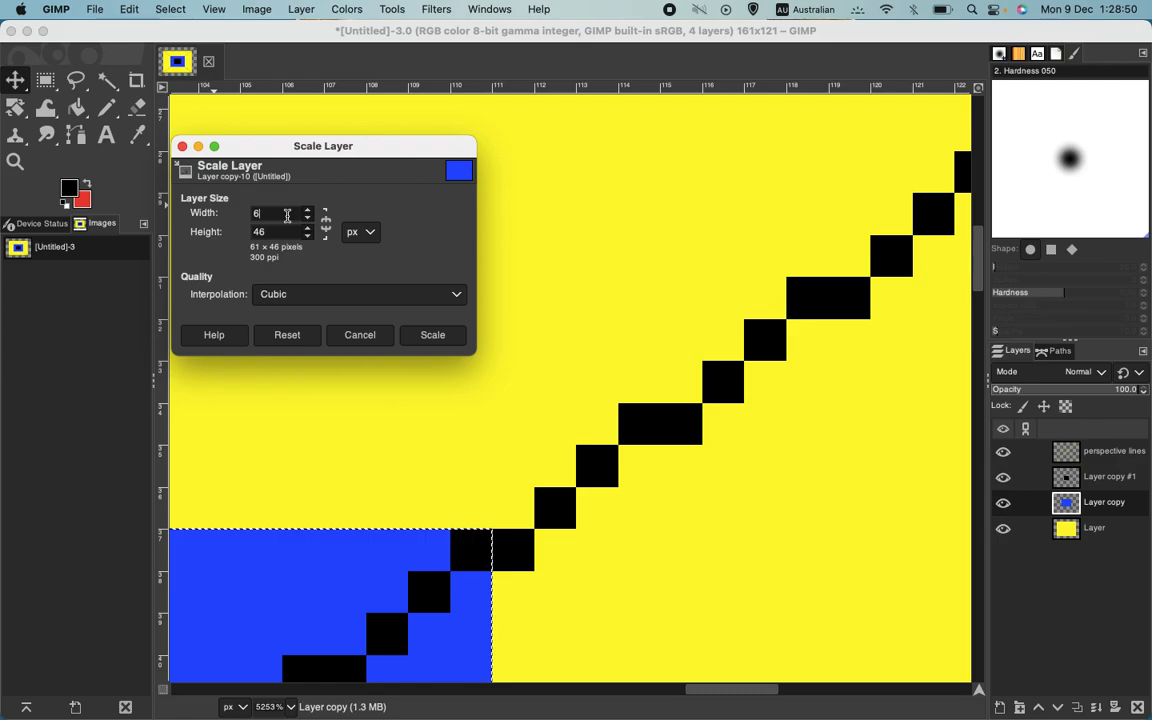
left_click(285, 232)
left_click(433, 336)
Step: Move the blue rectangle down by one pixel and check how its corners and edges meet the diagonals
scroll(505, 490, "up", 1)
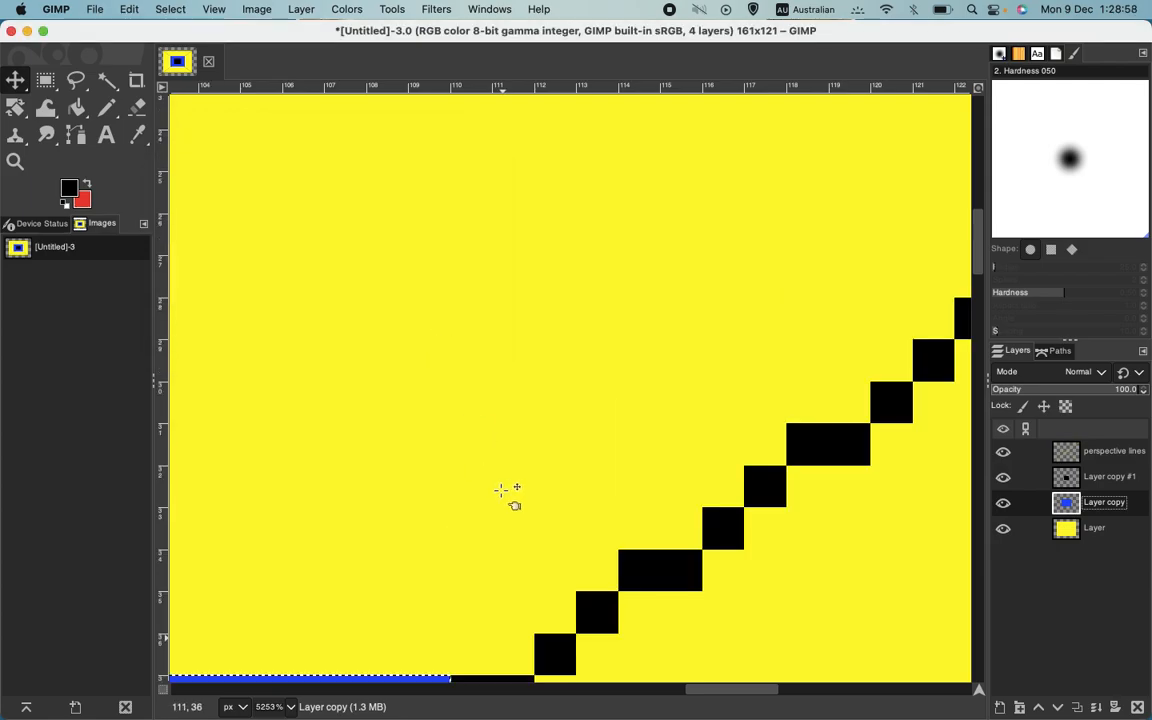
scroll(504, 481, "down", 3)
mouse_move(325, 304)
left_mouse_down()
mouse_move(321, 327)
mouse_move(301, 318)
mouse_move(334, 319)
left_mouse_up()
scroll(494, 397, "down", 5)
scroll(494, 397, "down", 5)
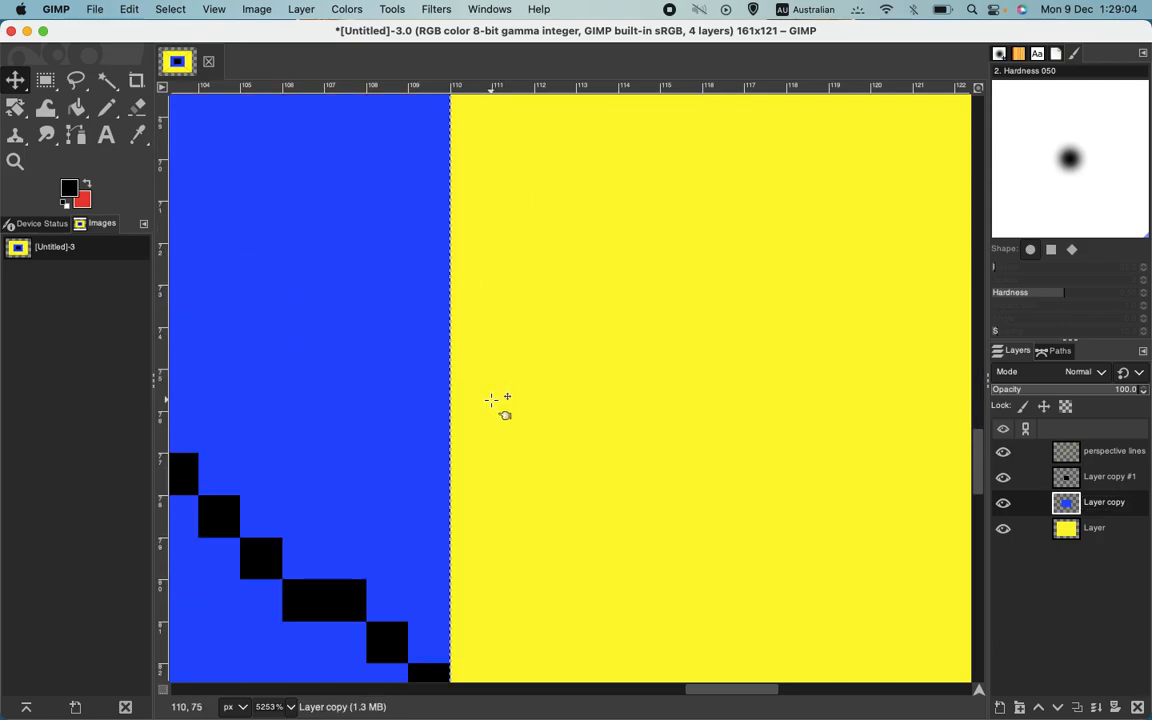
left_click_drag(733, 694, 460, 694)
scroll(524, 428, "up", 15)
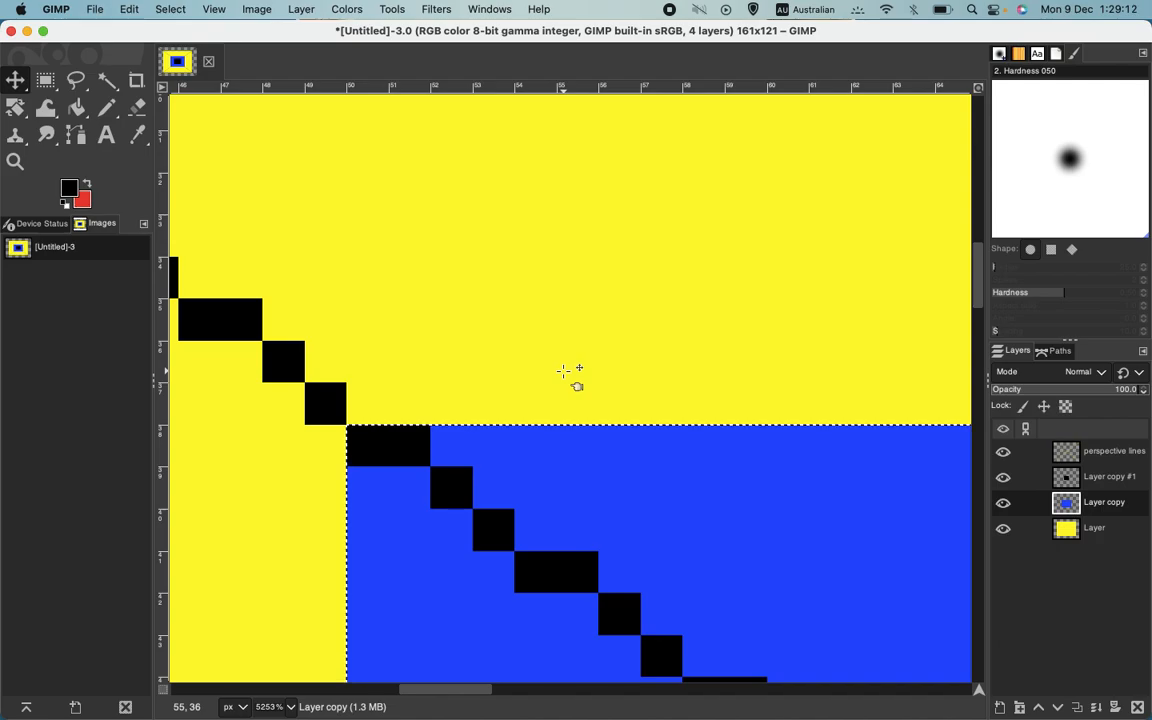
key("shift+super+j")
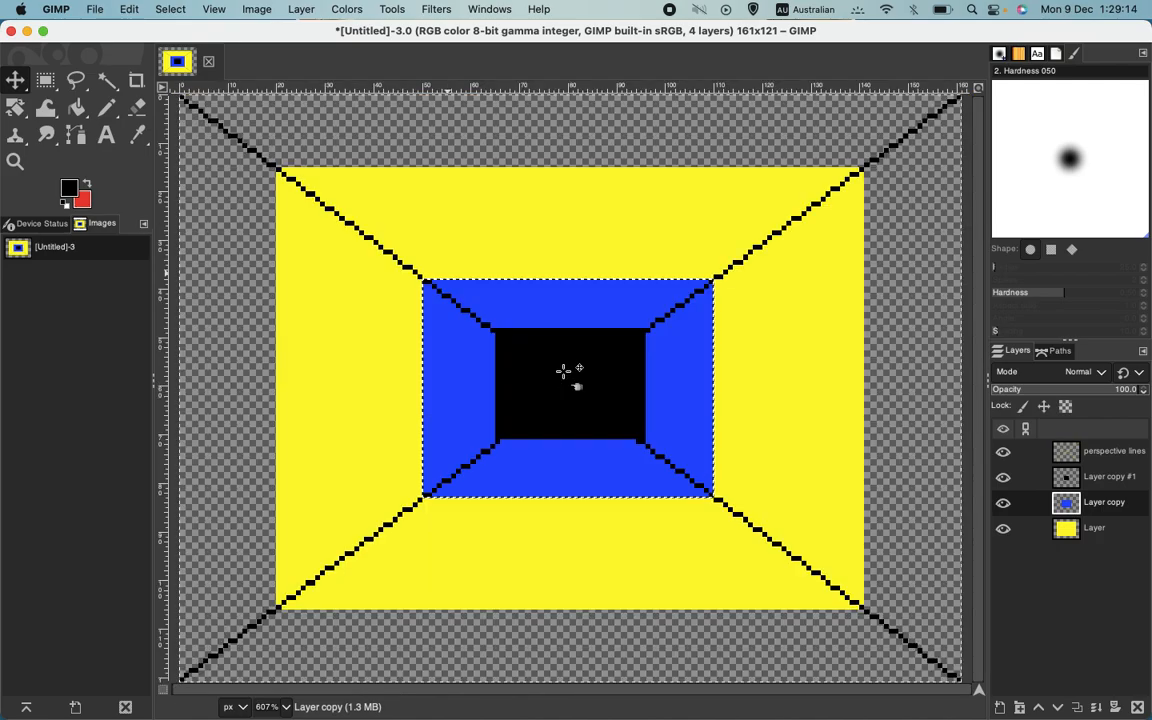
Step: Move the black rectangle down by one pixel and check its alignment with the diagonals at pixel level
left_click(15, 160)
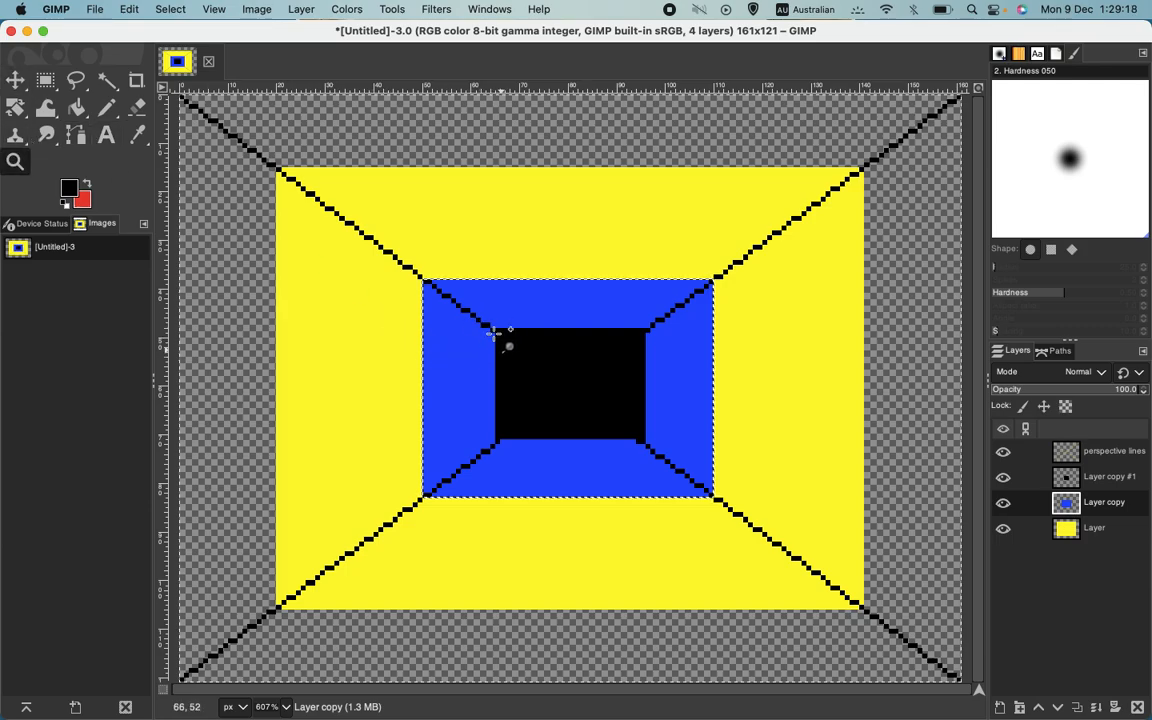
left_click_drag(478, 306, 522, 362)
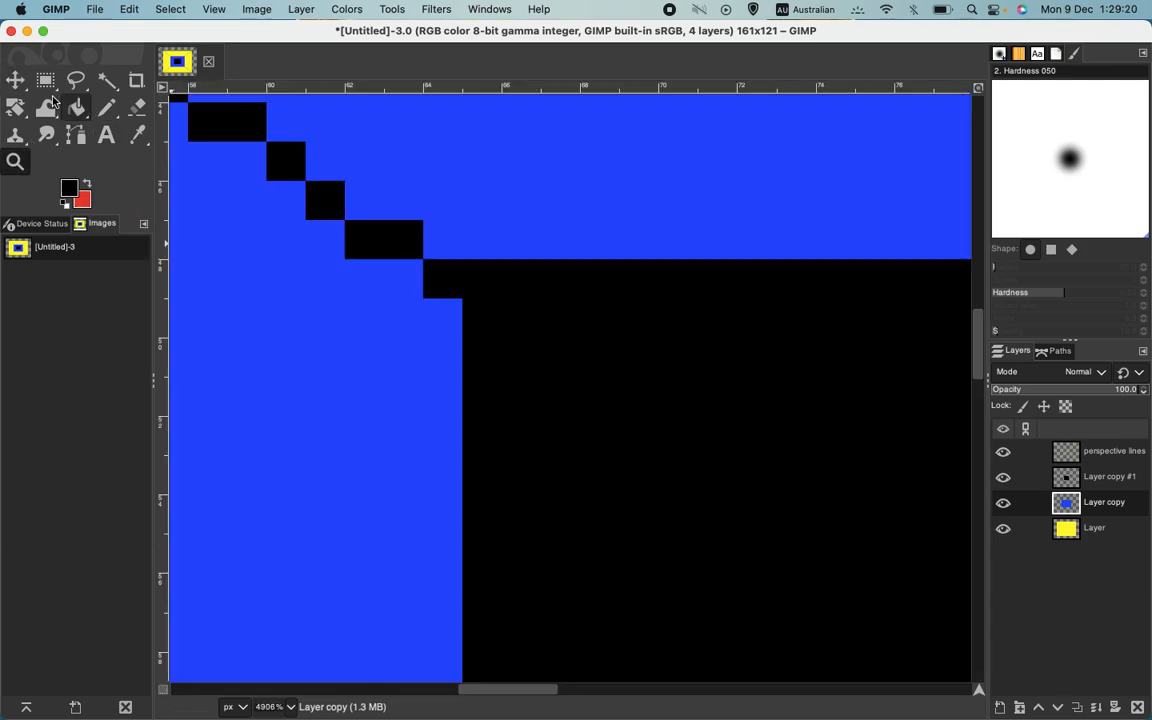
left_click(15, 80)
left_click(656, 306)
left_click_drag(656, 307, 655, 348)
scroll(684, 430, "up", 2)
scroll(681, 430, "down", 6)
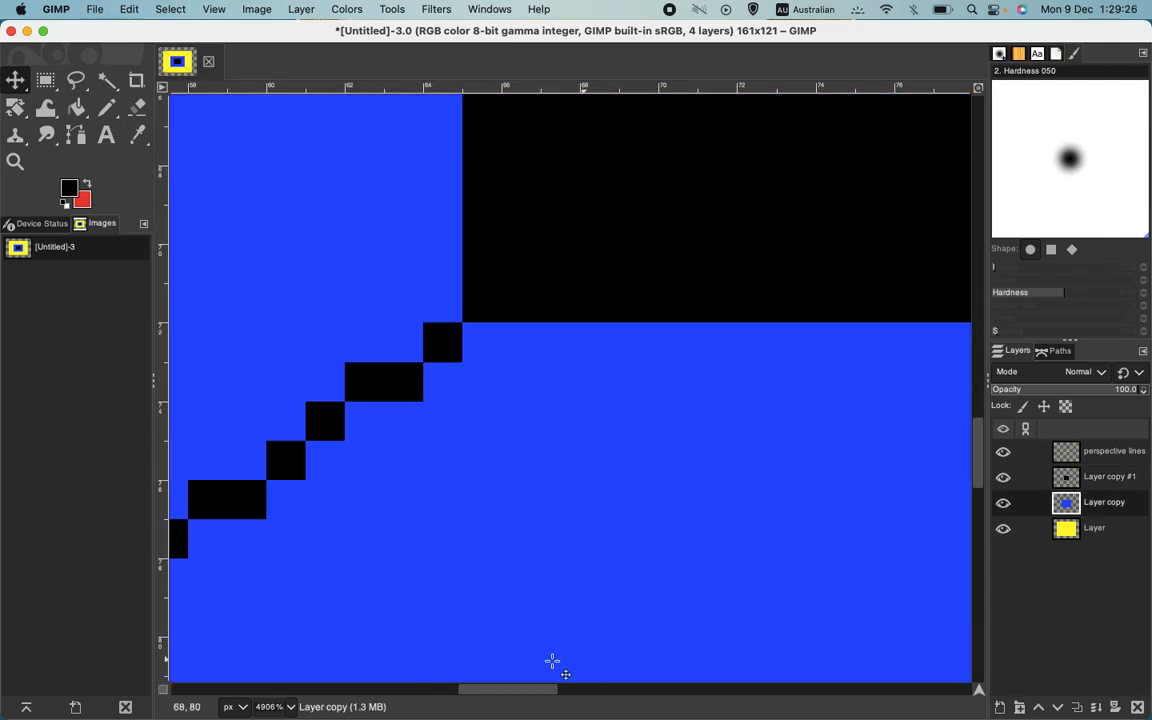
left_click_drag(527, 689, 694, 686)
scroll(497, 373, "up", 6)
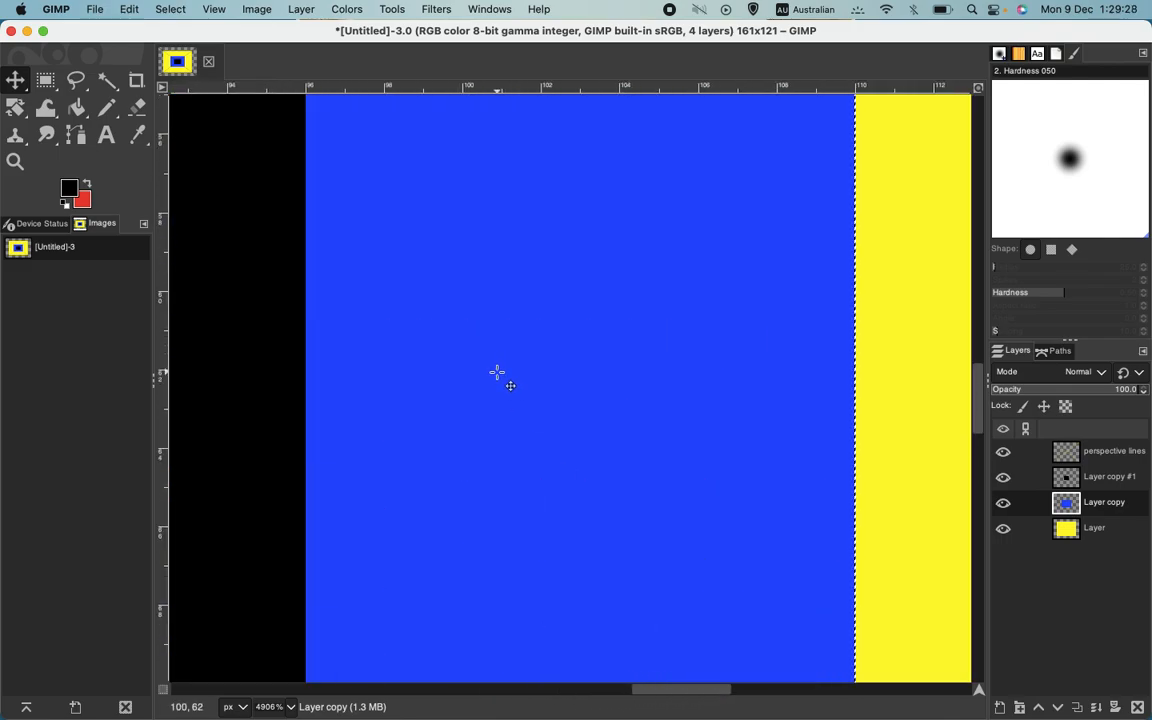
key("ctrl+shift+j")
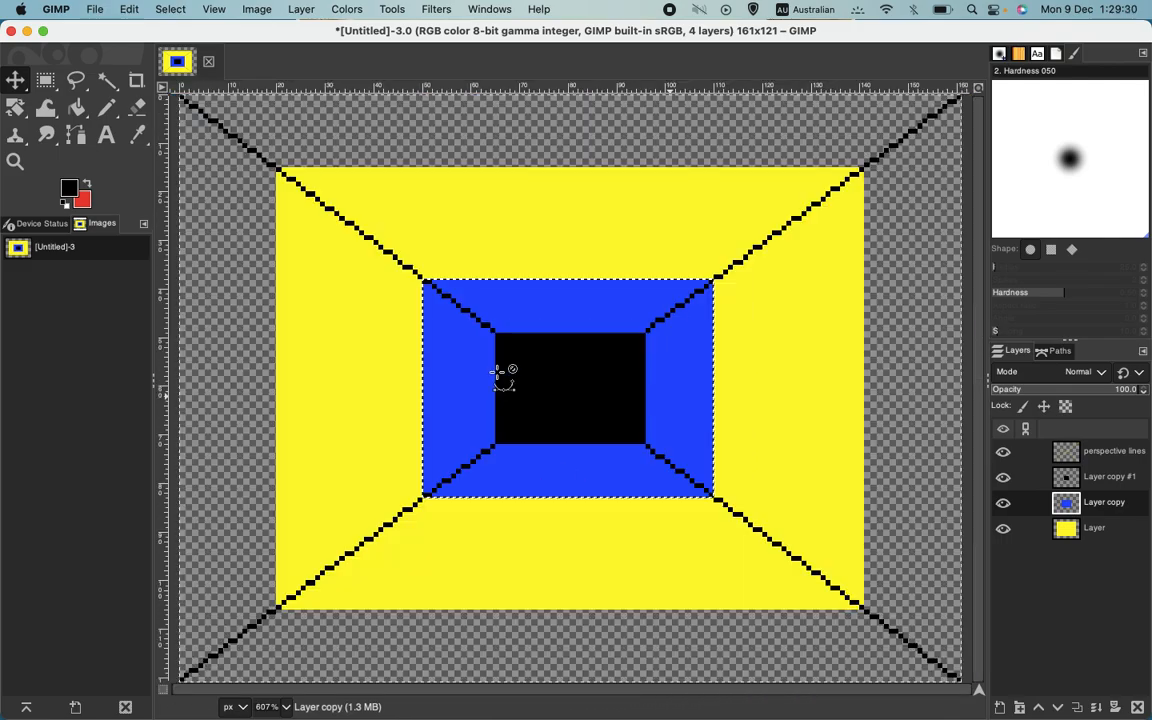
Step: Make the yellow rectangle's layer the active layer
left_click(95, 9)
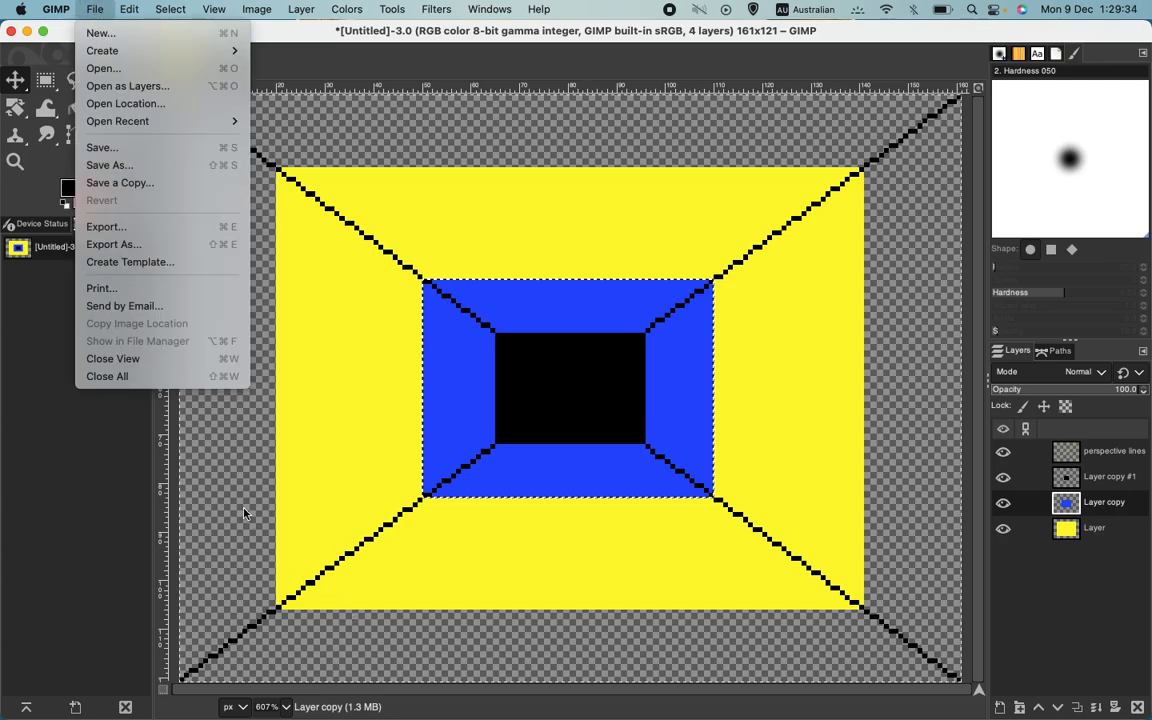
left_click(59, 504)
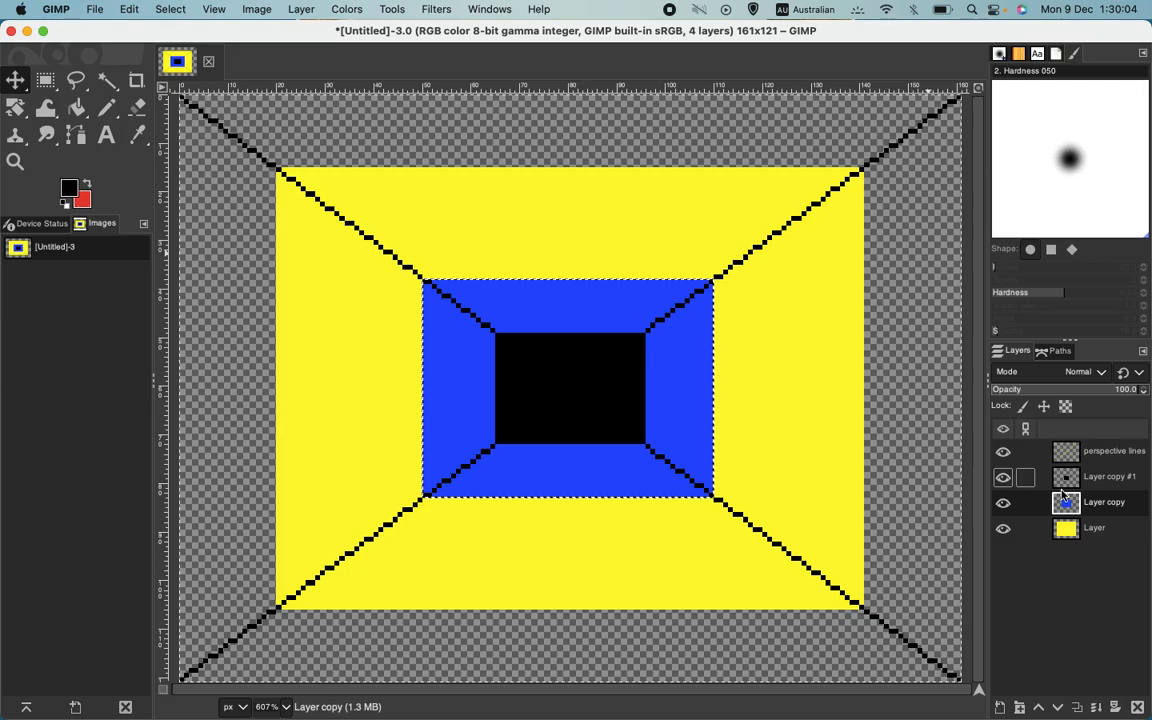
left_click(1100, 528)
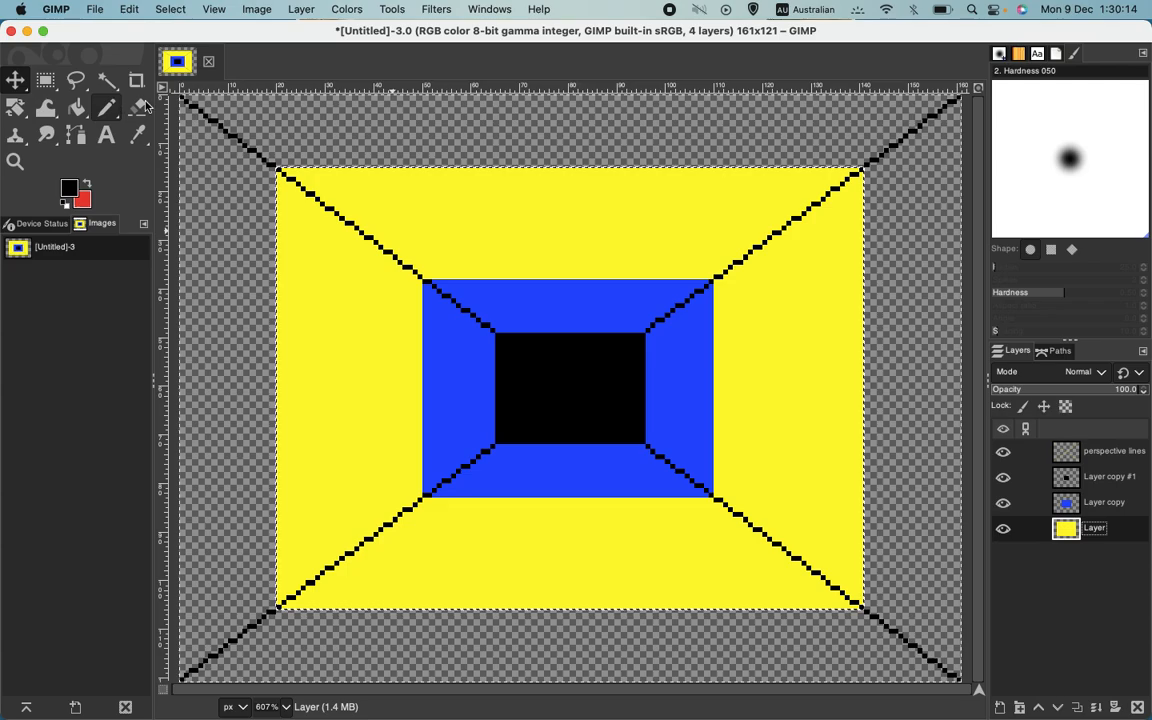
Step: Try to cut the yellow layer's pixels after shrinking the current selection by 1 px, and undo the cut
left_click(171, 10)
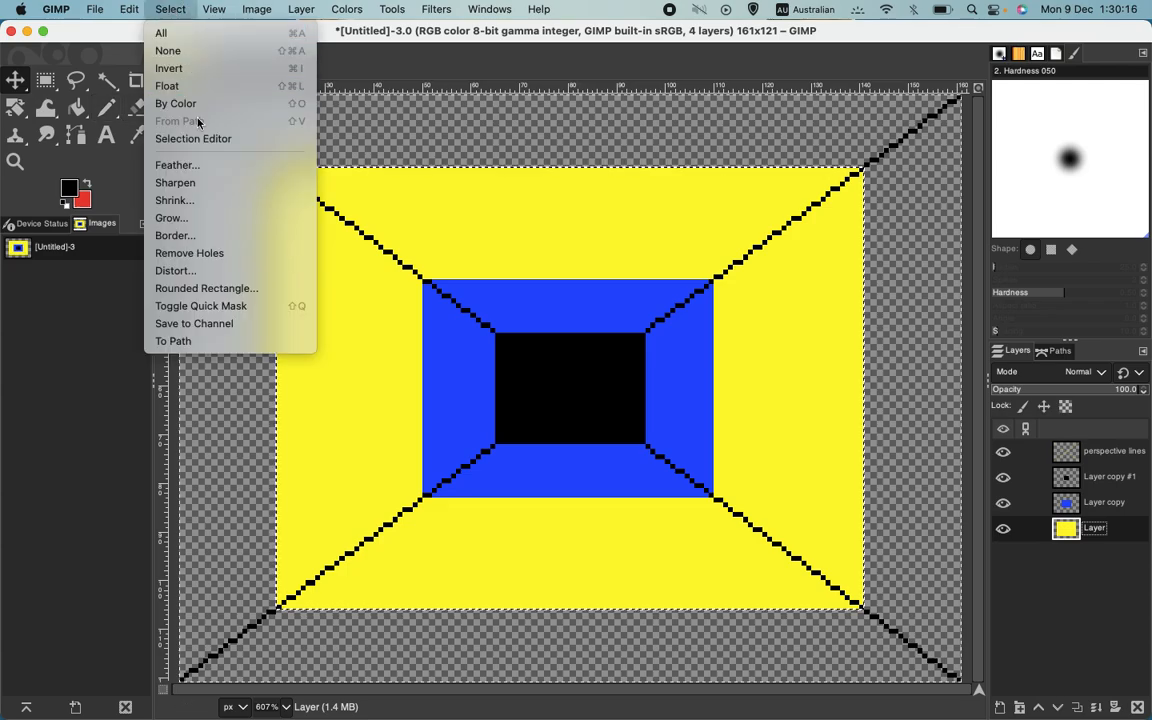
left_click(180, 201)
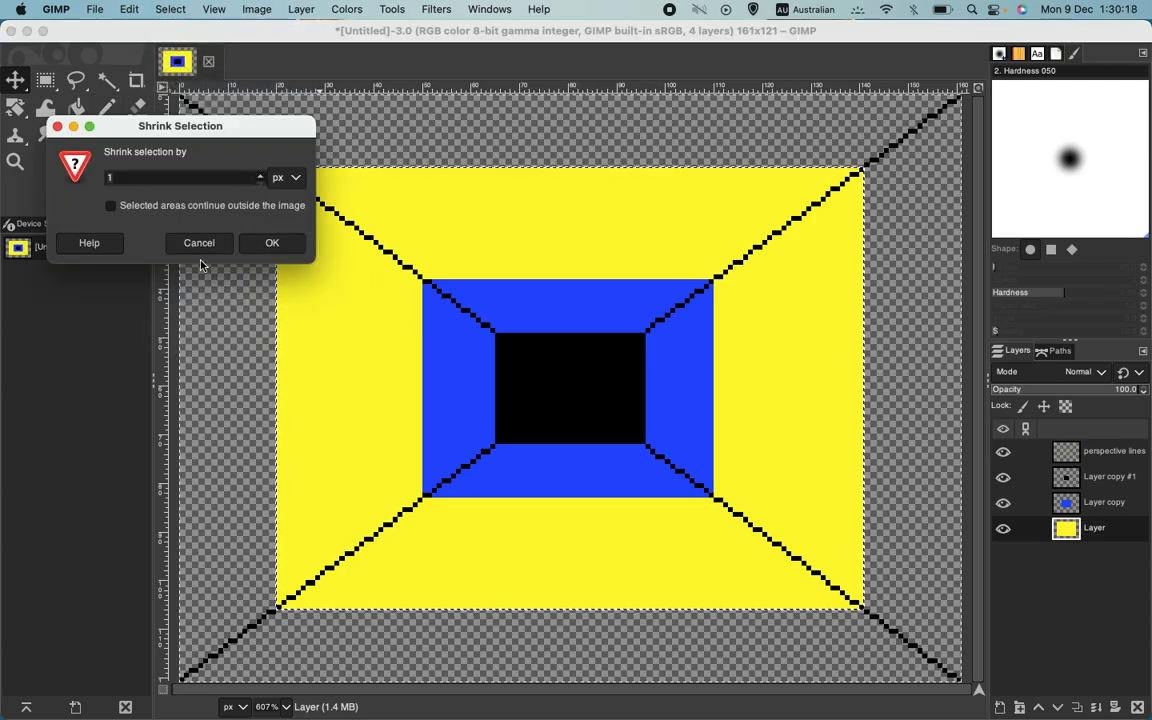
left_click(272, 244)
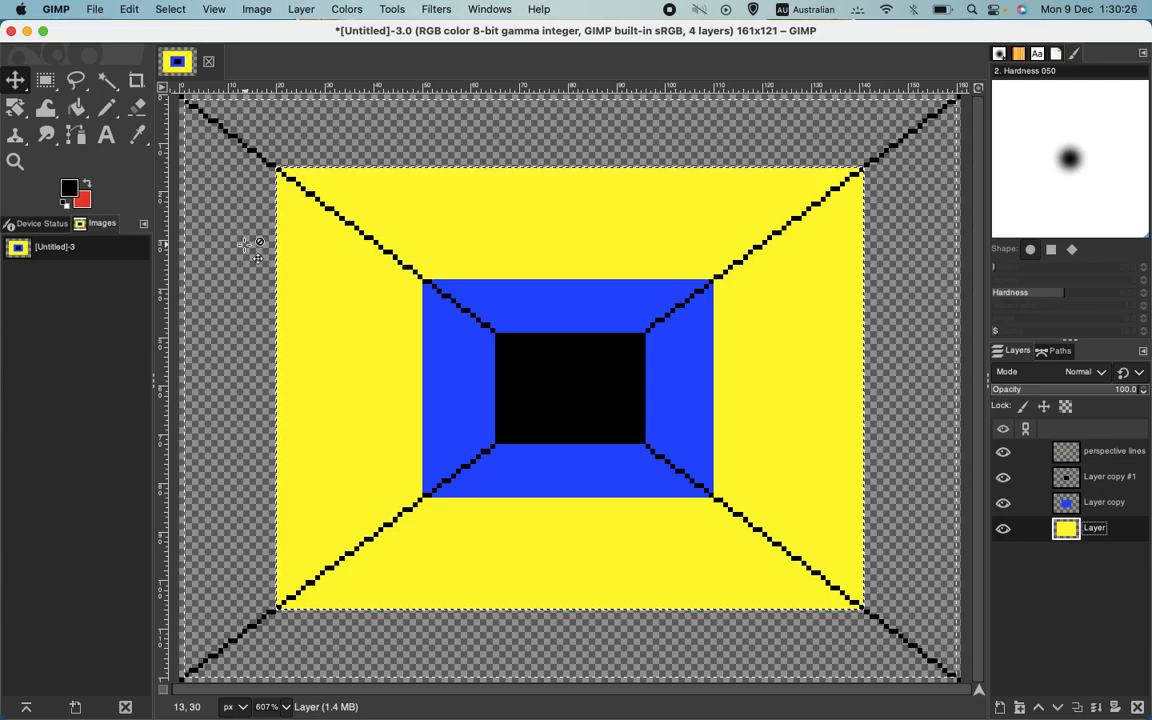
key("ctrl+x")
key("ctrl+z")
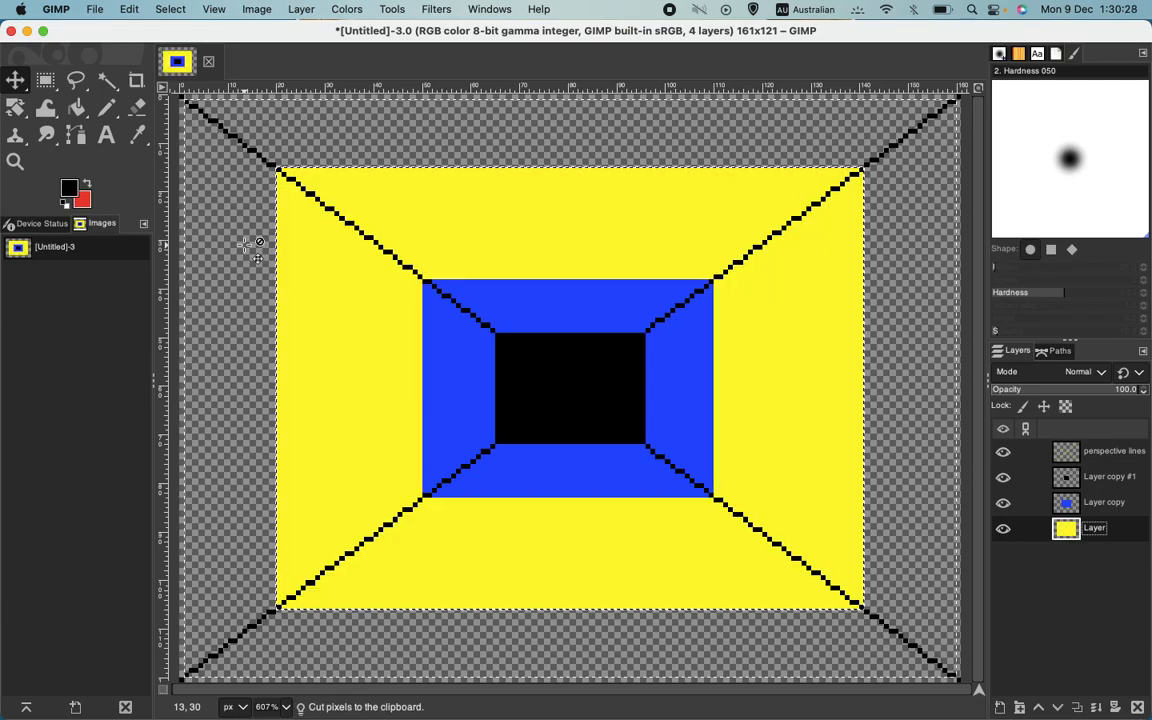
Step: Select the yellow rectangle by fuzzy selection and shrink the selection by 1 px
left_click(107, 80)
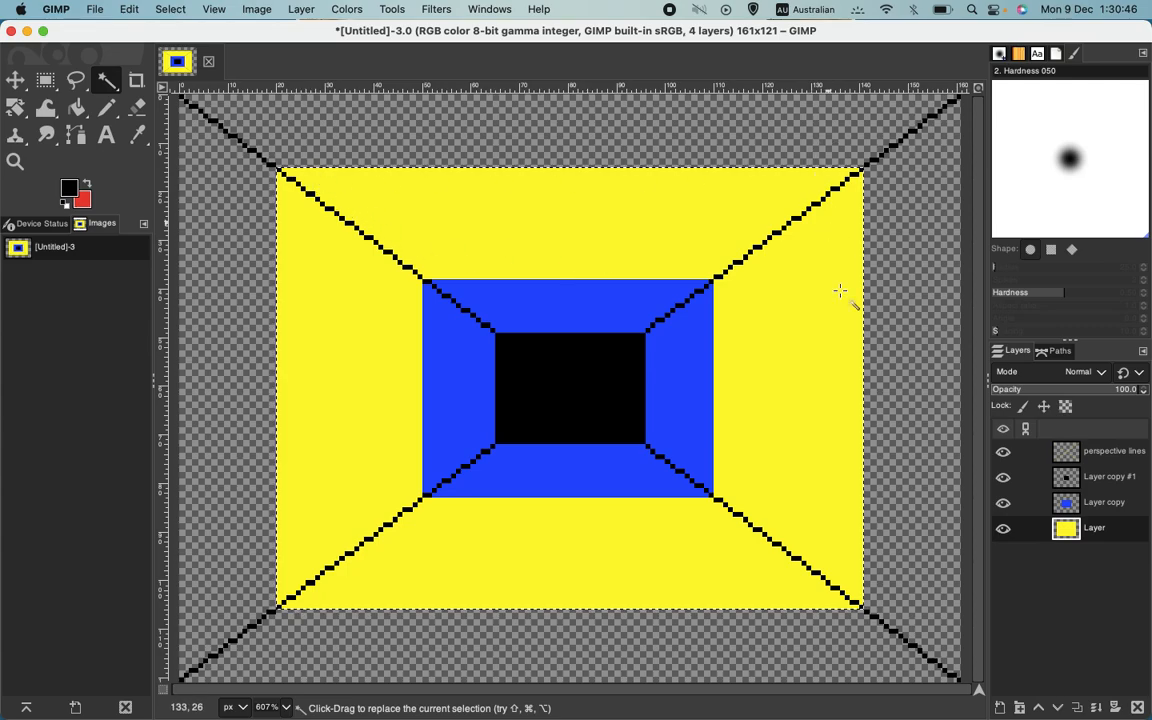
left_click(163, 11)
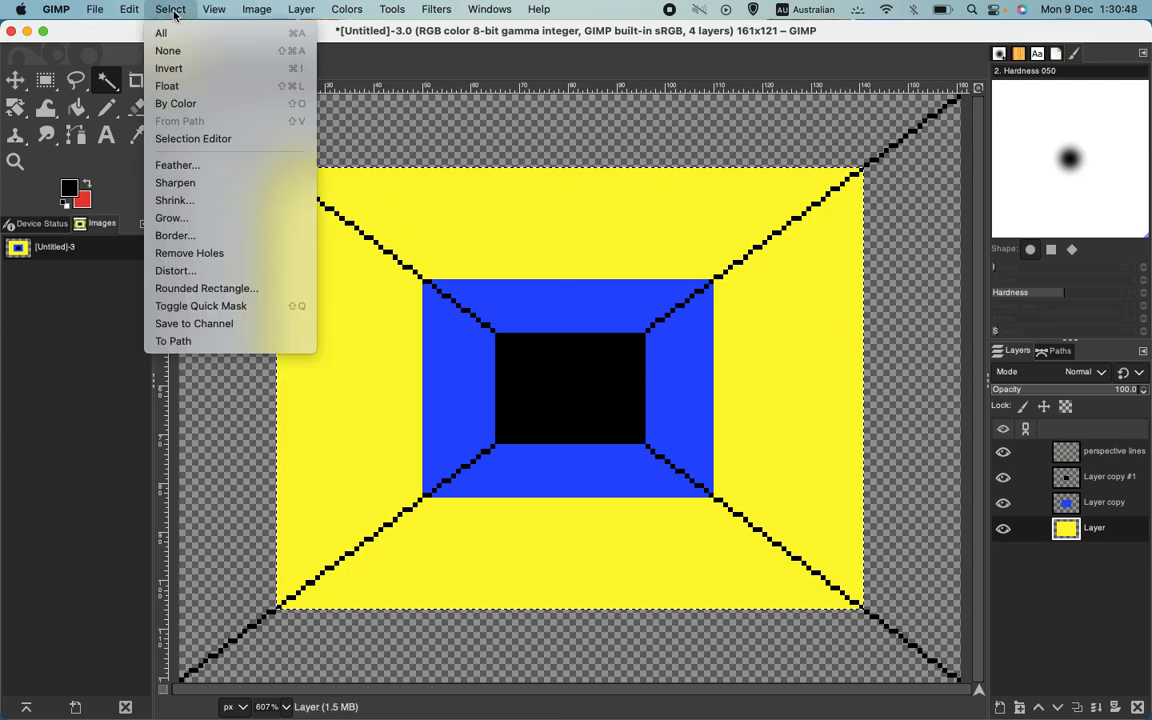
left_click(178, 203)
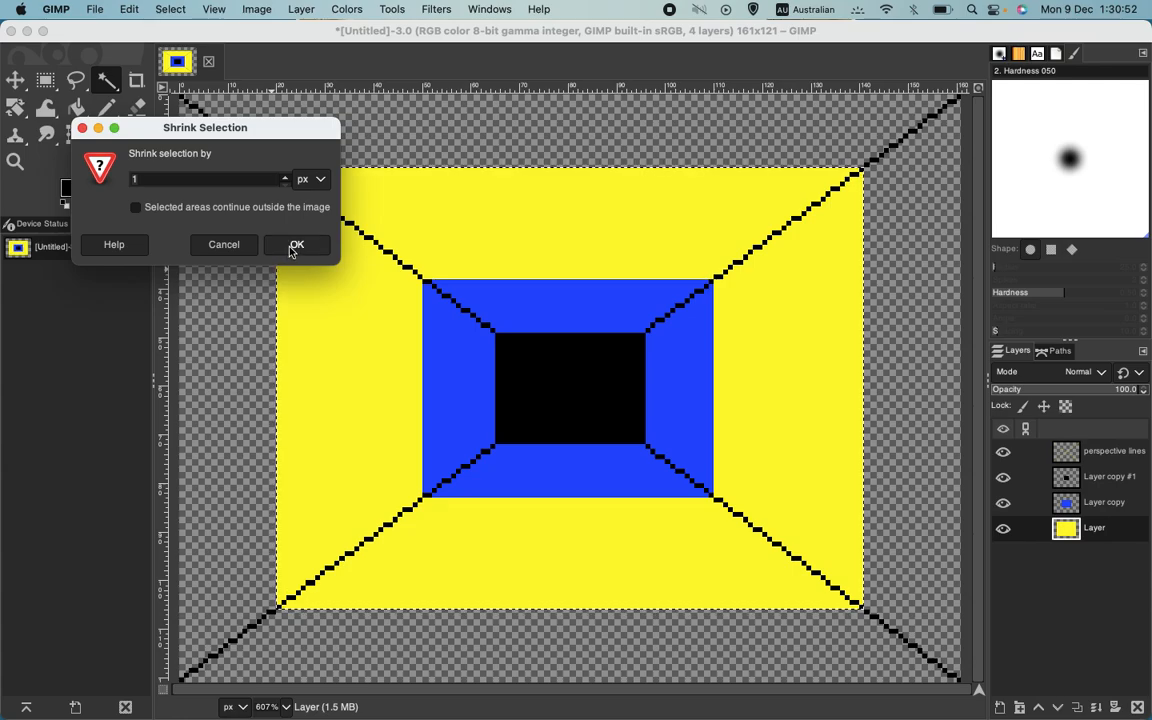
left_click(293, 248)
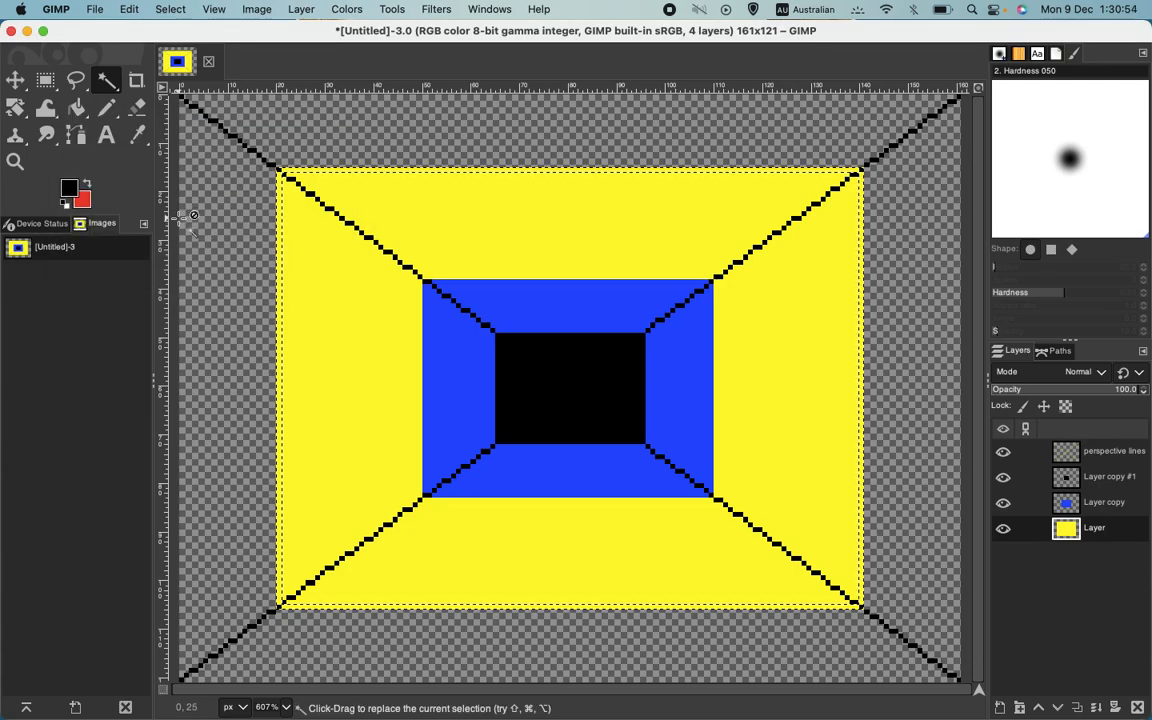
Step: Cut the yellow rectangle's interior to leave a one-pixel outline, and fill that outline with black
key("super")
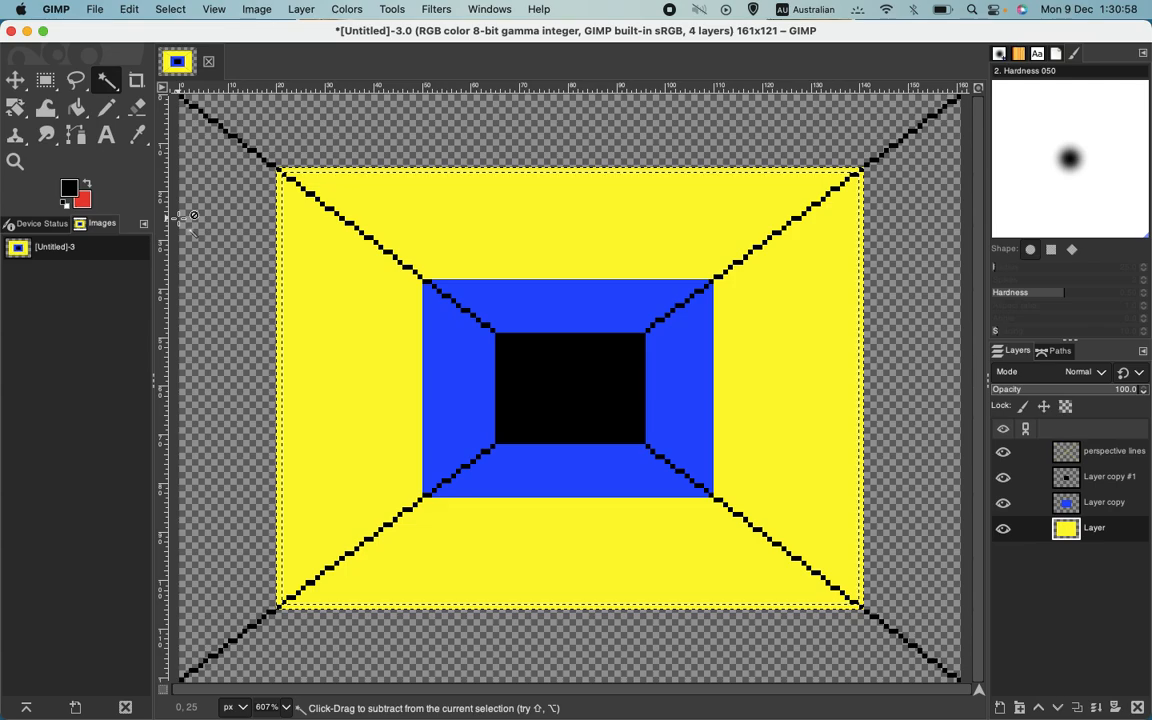
key("super+x")
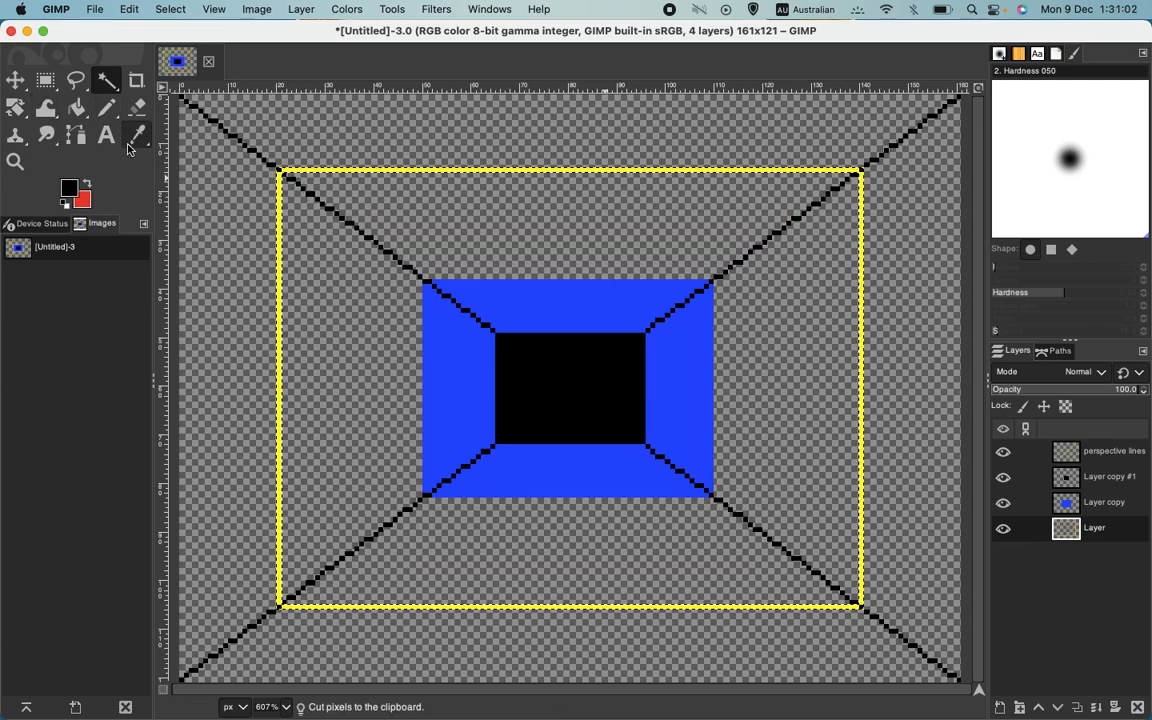
key("shift+b")
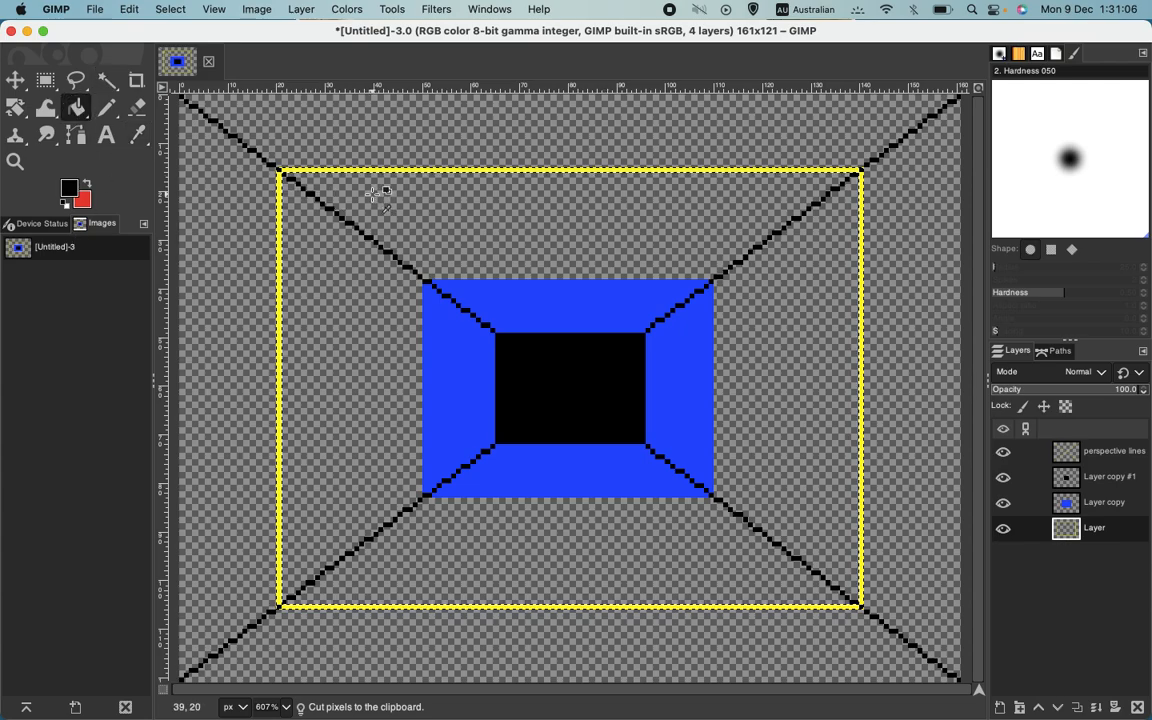
left_click(483, 170)
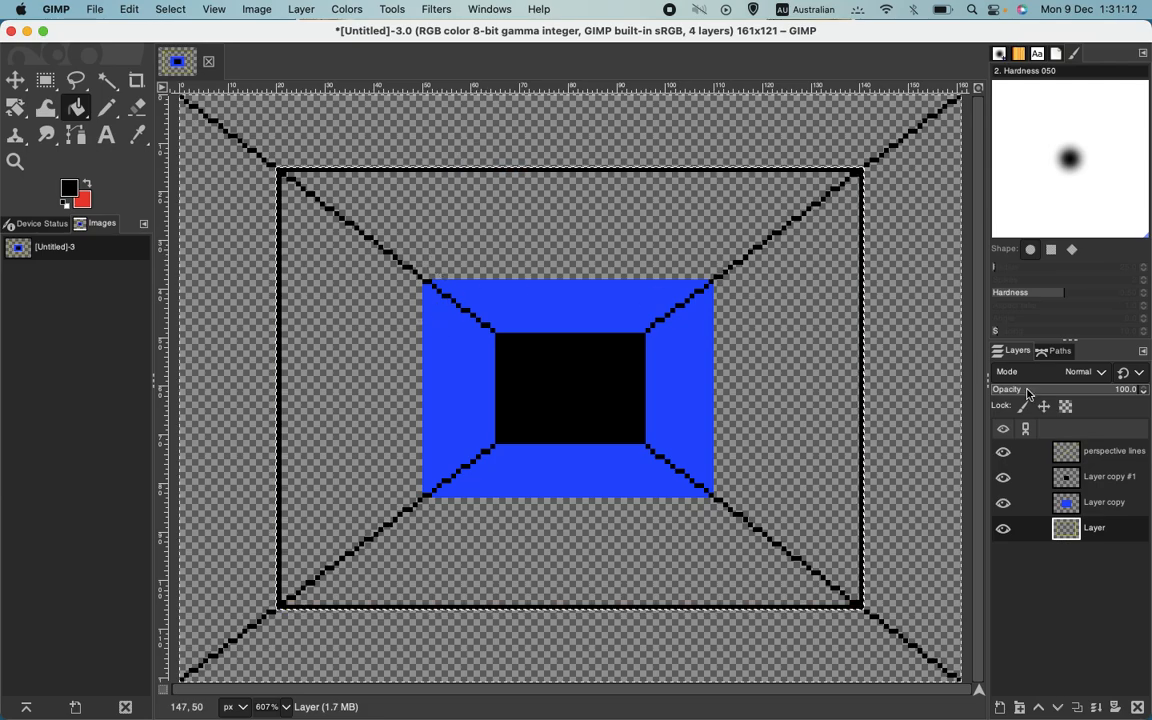
Step: Select the blue rectangle on its own layer by fuzzy selection and shrink the selection by 1 px
left_click(1099, 512)
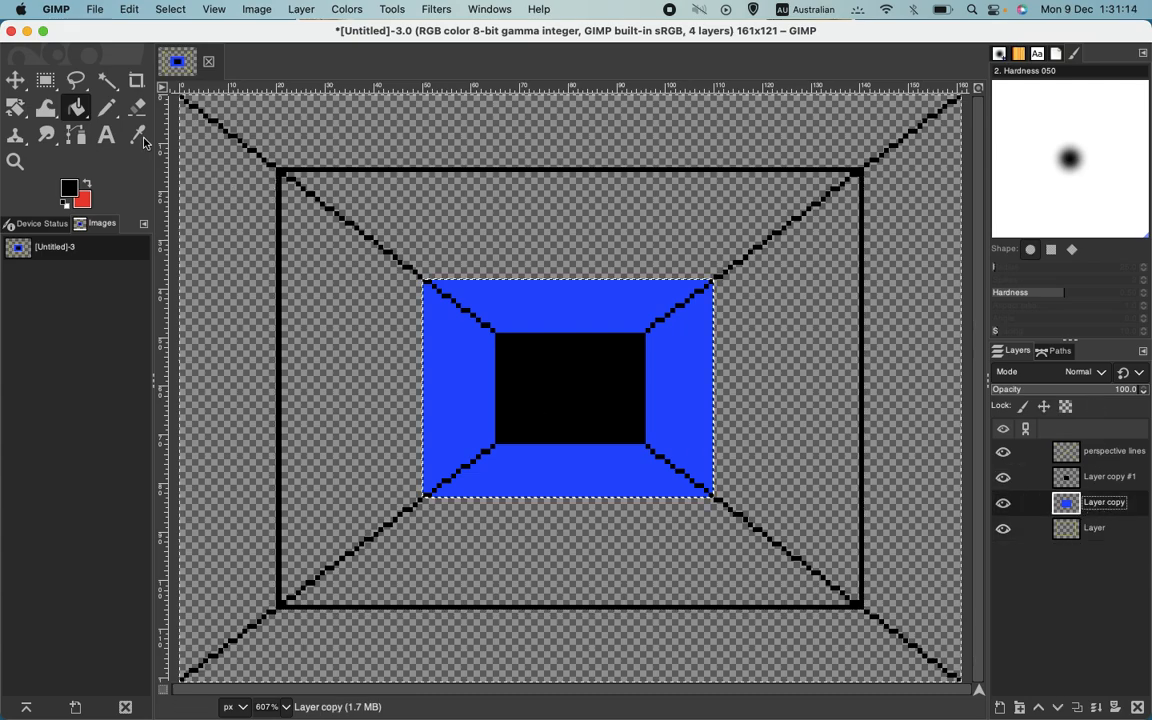
left_click(112, 83)
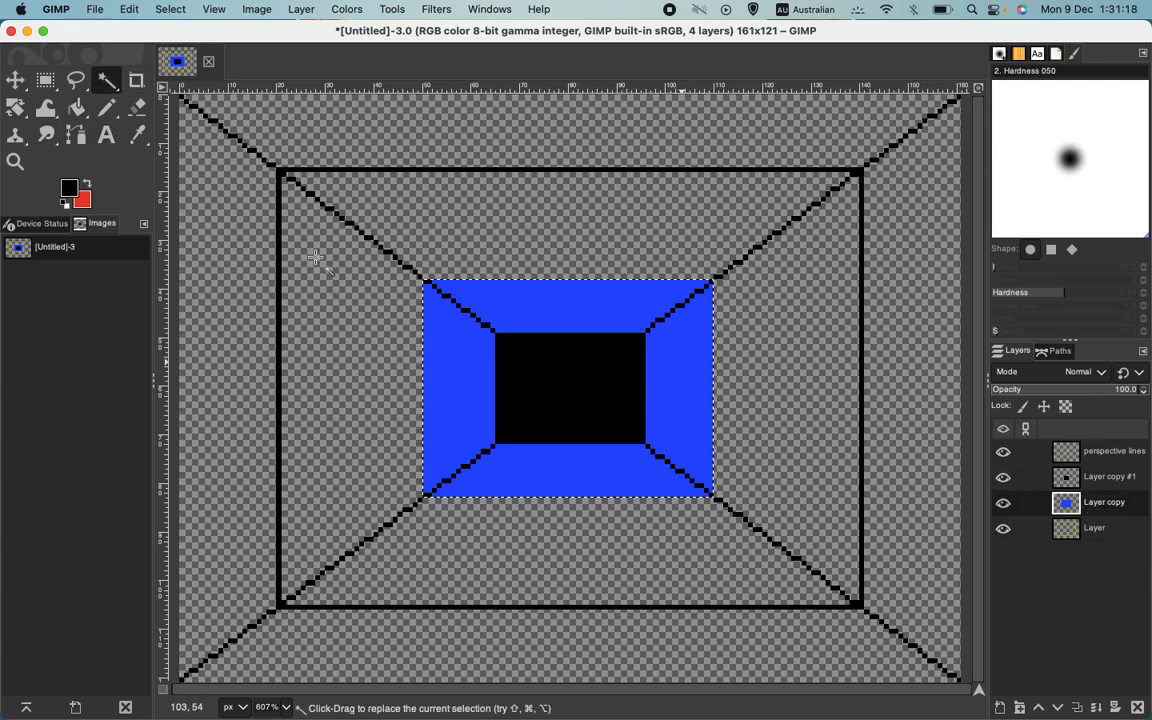
left_click(173, 9)
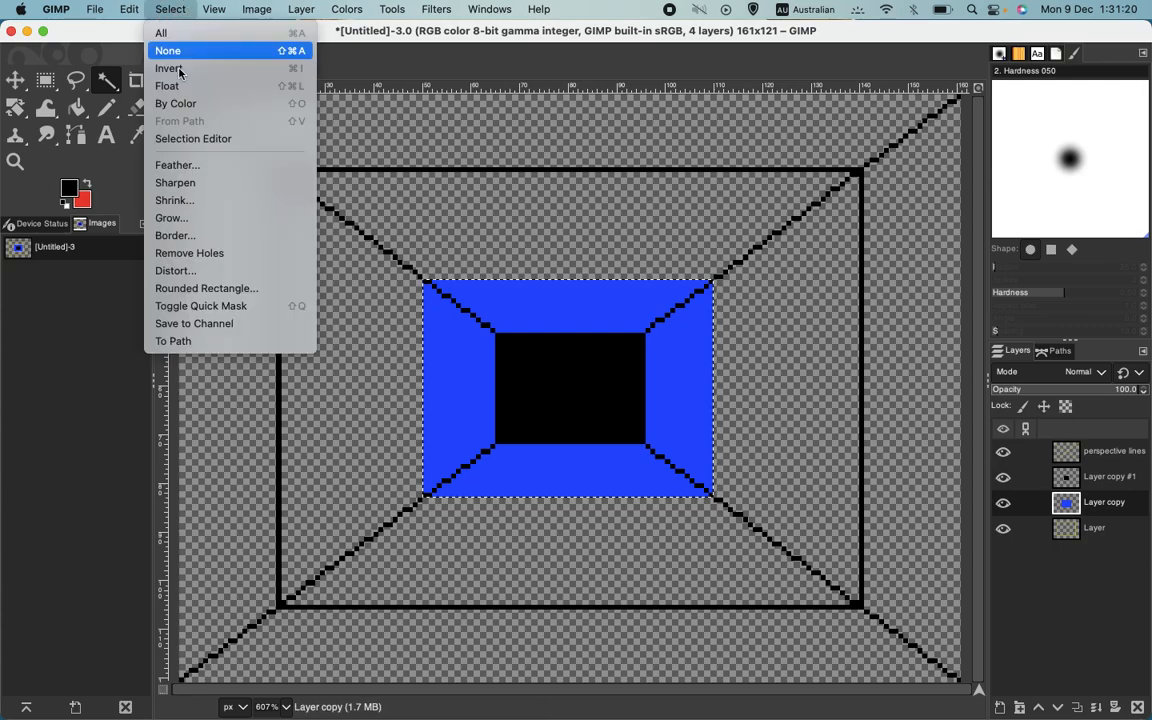
left_click(180, 195)
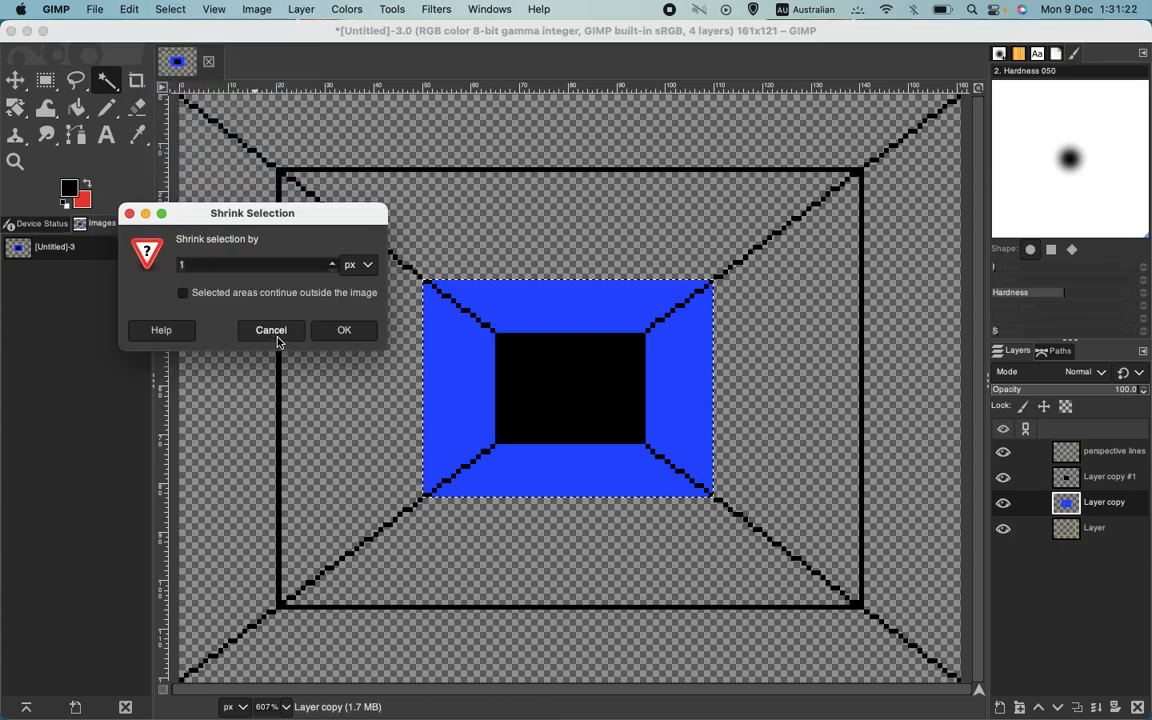
left_click(352, 329)
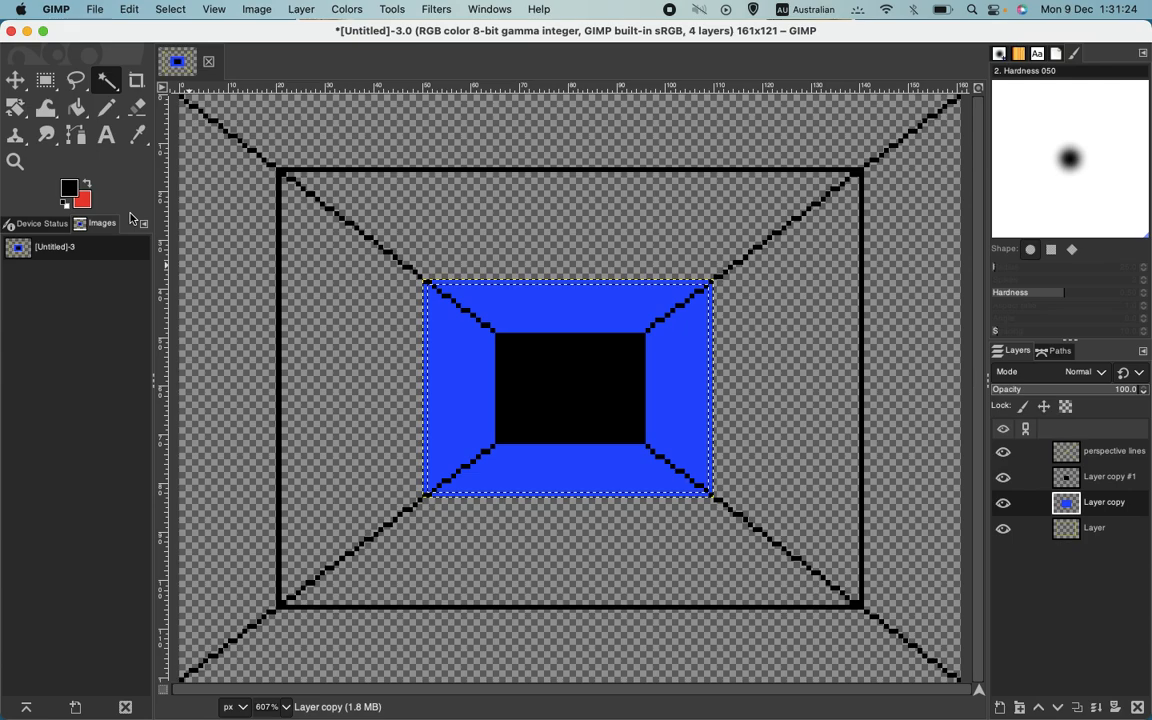
Step: Cut the blue rectangle's interior to leave a one-pixel outline, and fill that outline with black
key("ctrl+x")
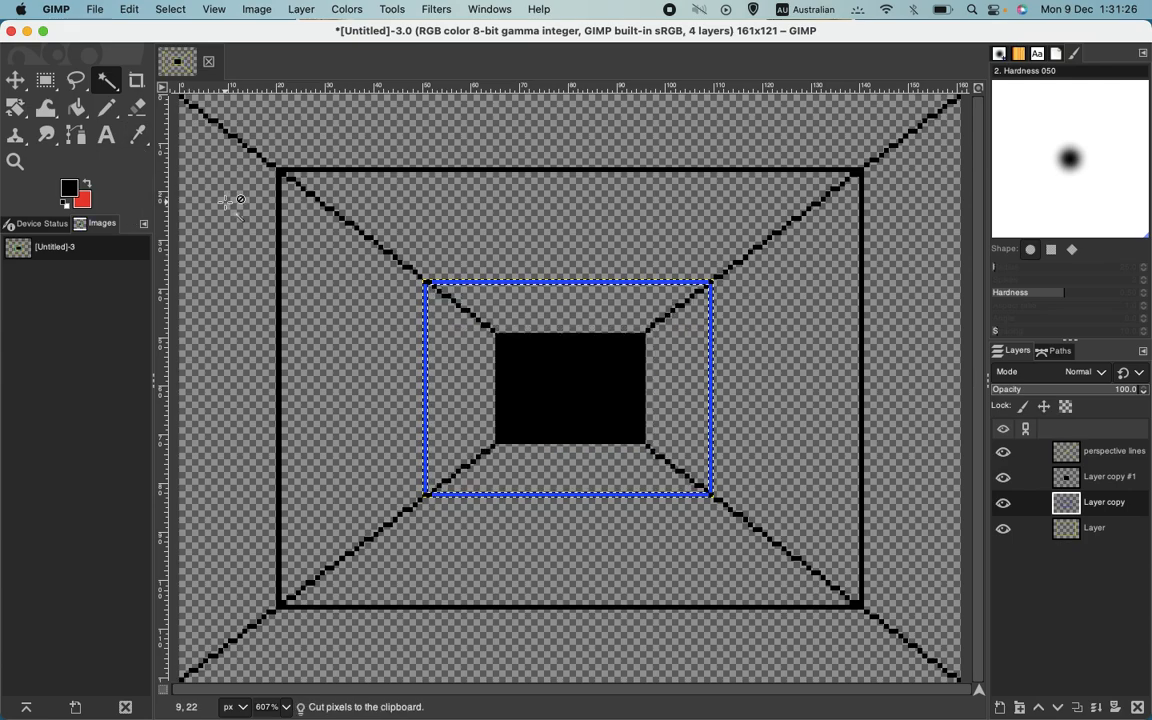
left_click(82, 117)
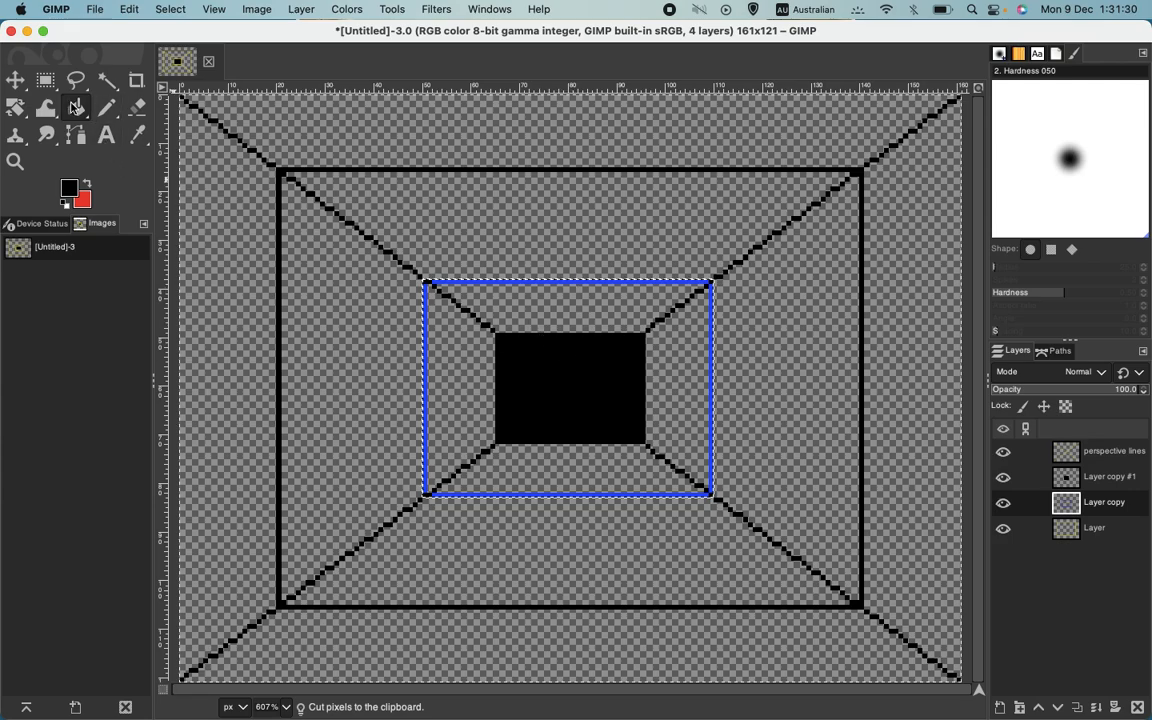
left_click(77, 108)
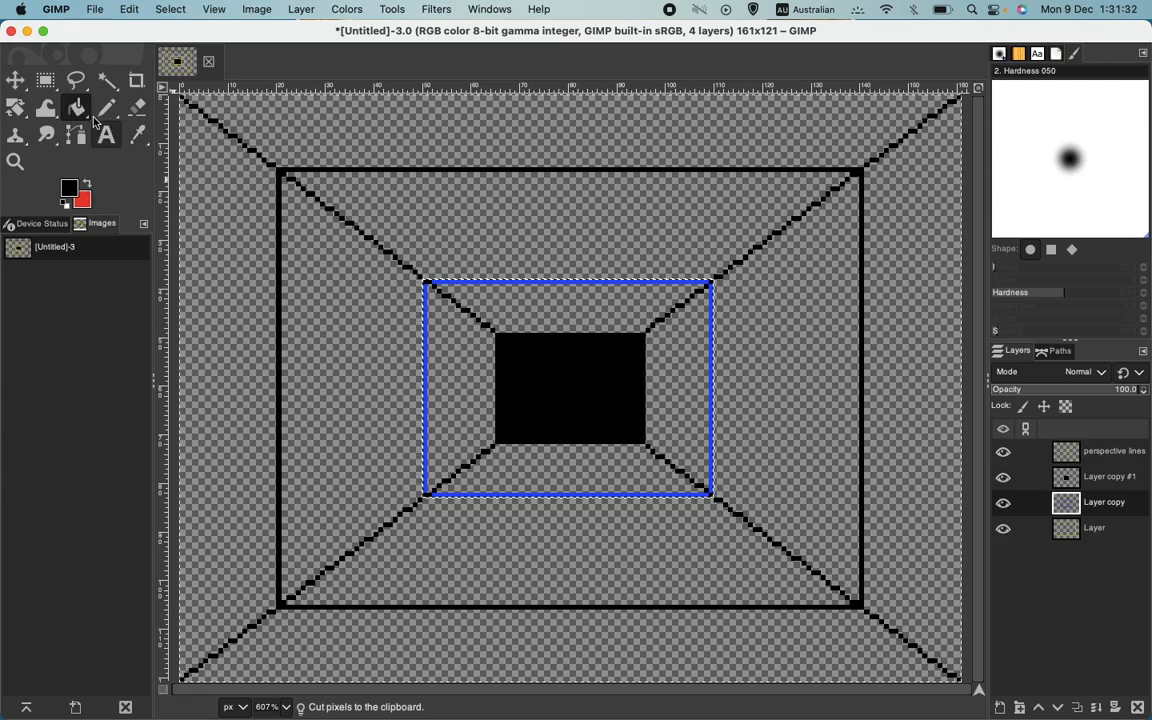
left_click(597, 283)
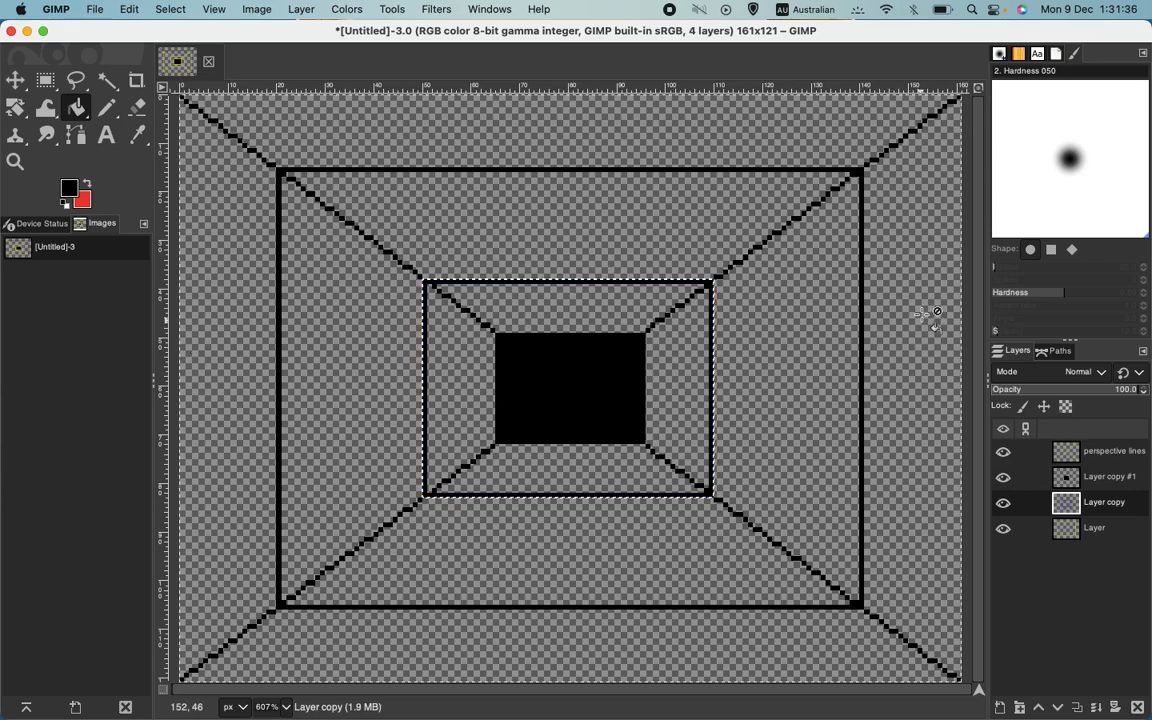
Step: Toggle the visibility of the two outline layers to check which rectangle each one holds
left_click(1104, 536)
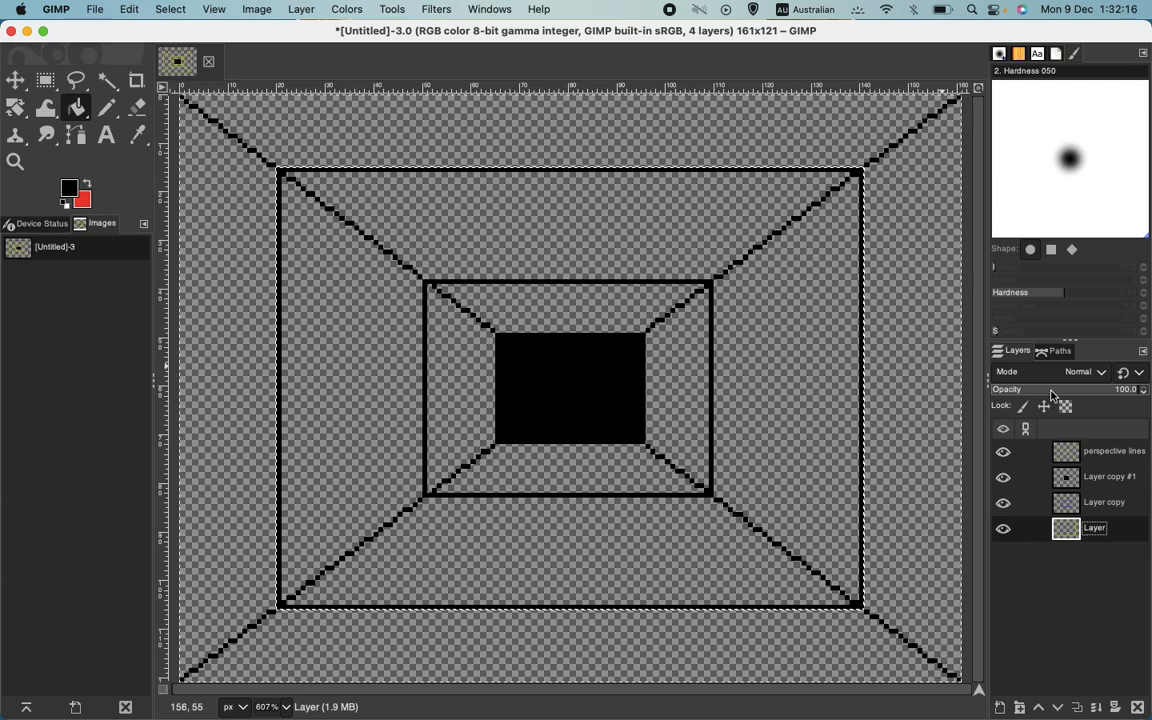
left_click(1035, 504)
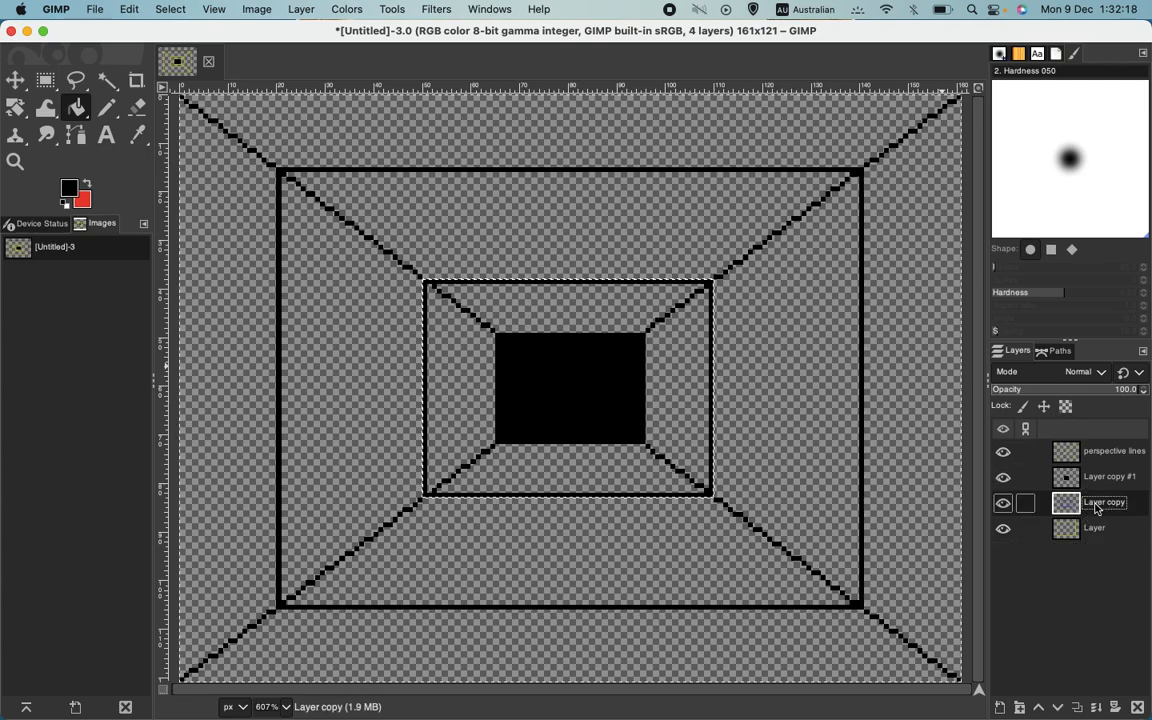
left_click(1003, 504)
left_click(1003, 504)
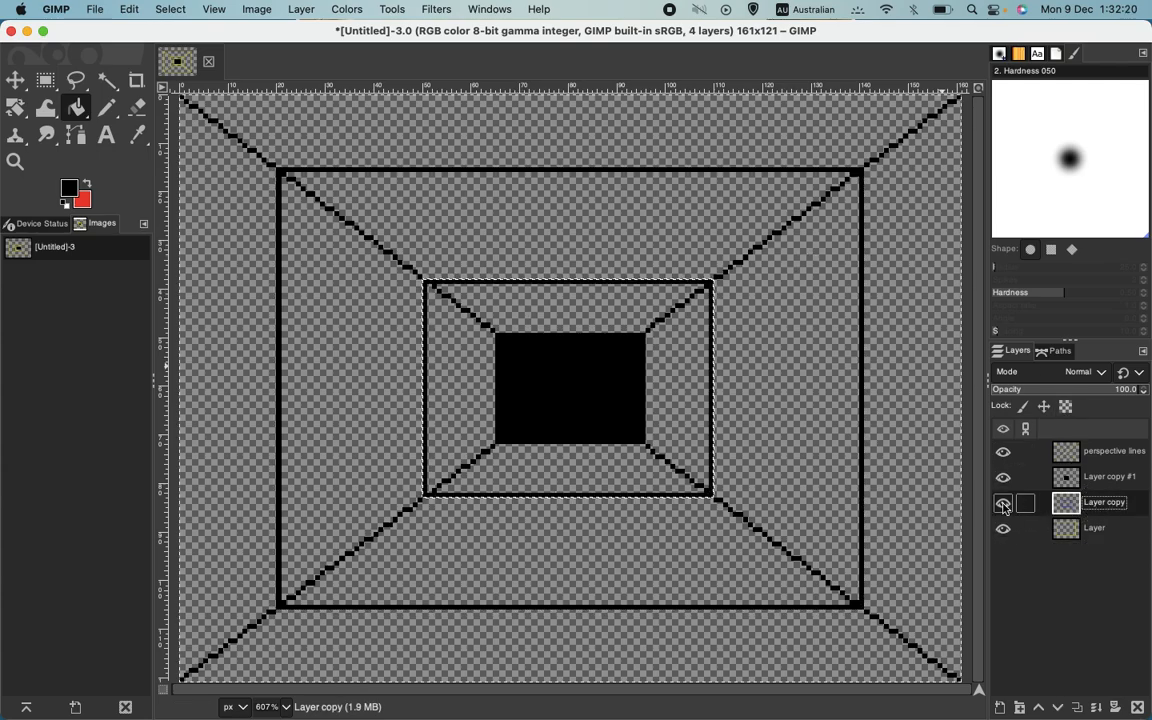
right_click(1105, 508)
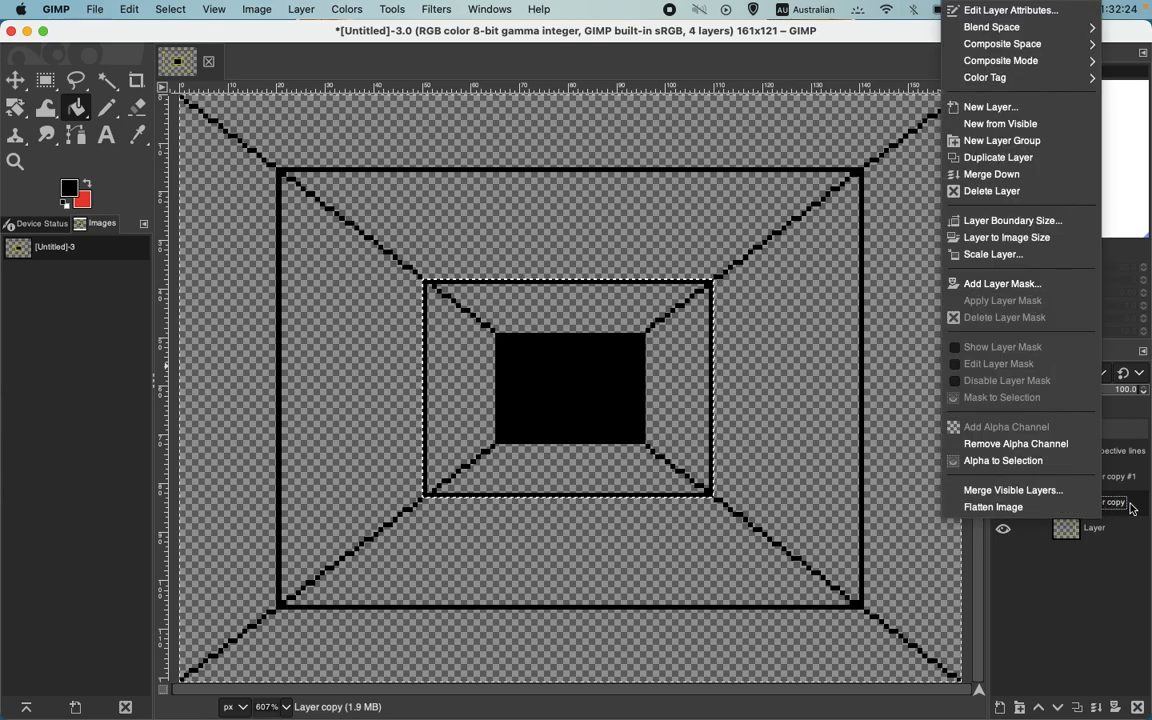
left_click(1104, 572)
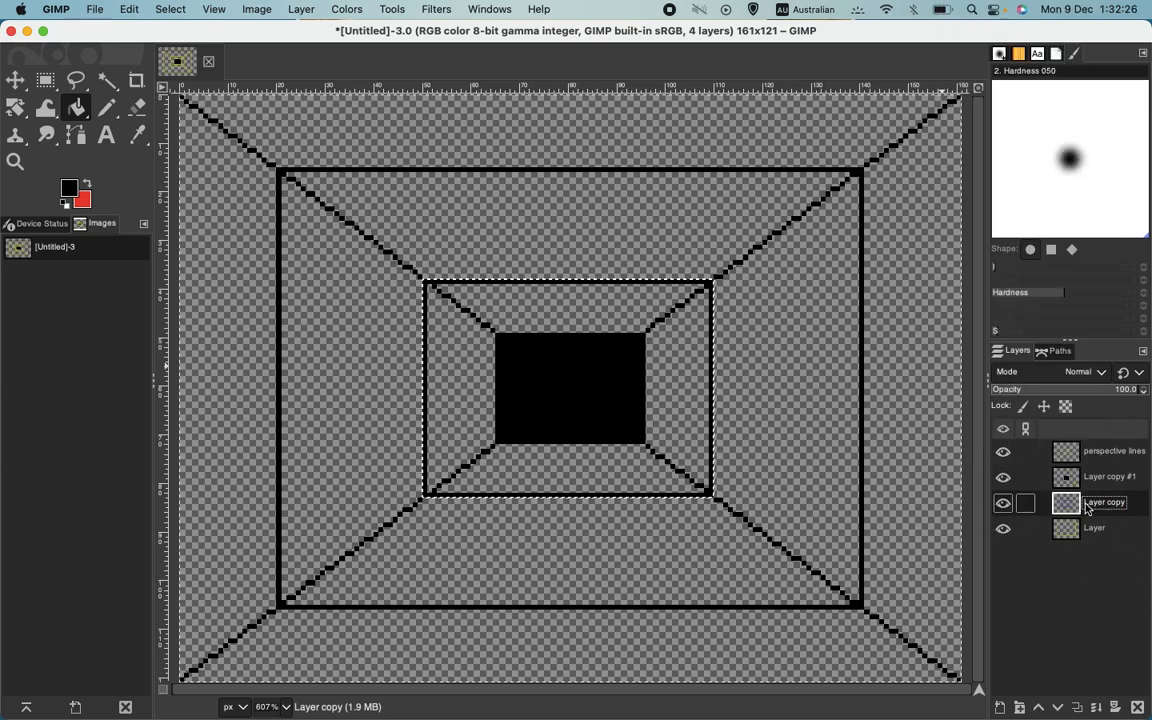
left_click(1098, 532)
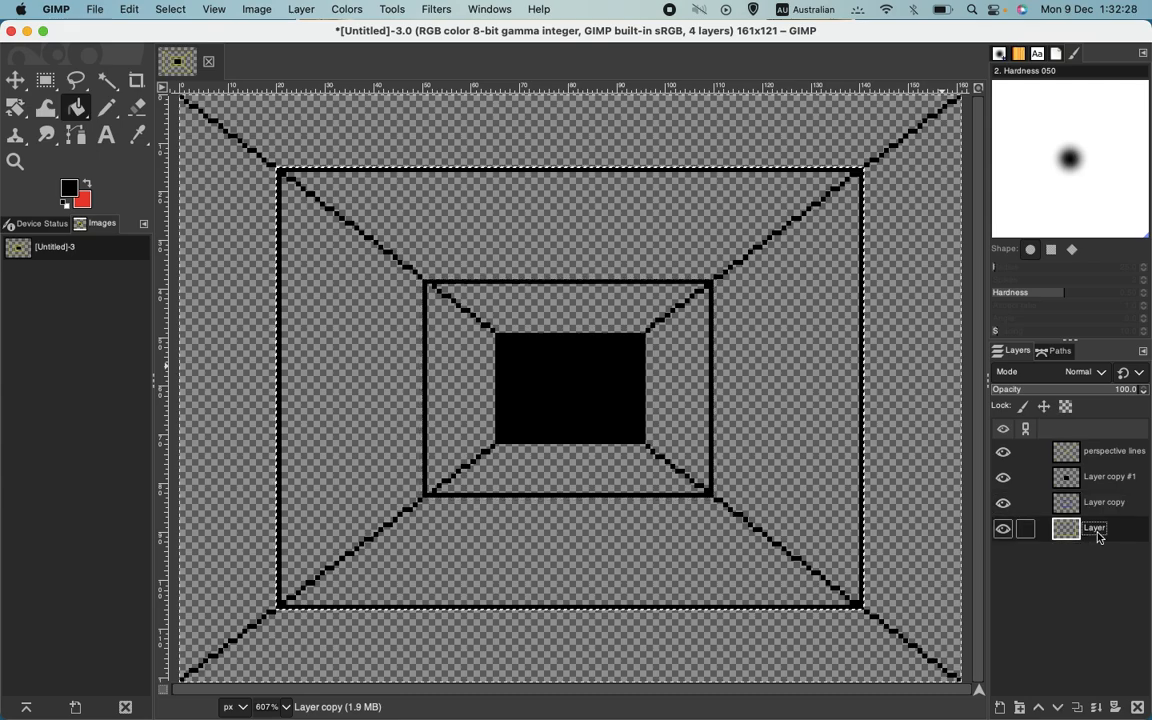
left_click(1003, 530)
left_click(1003, 534)
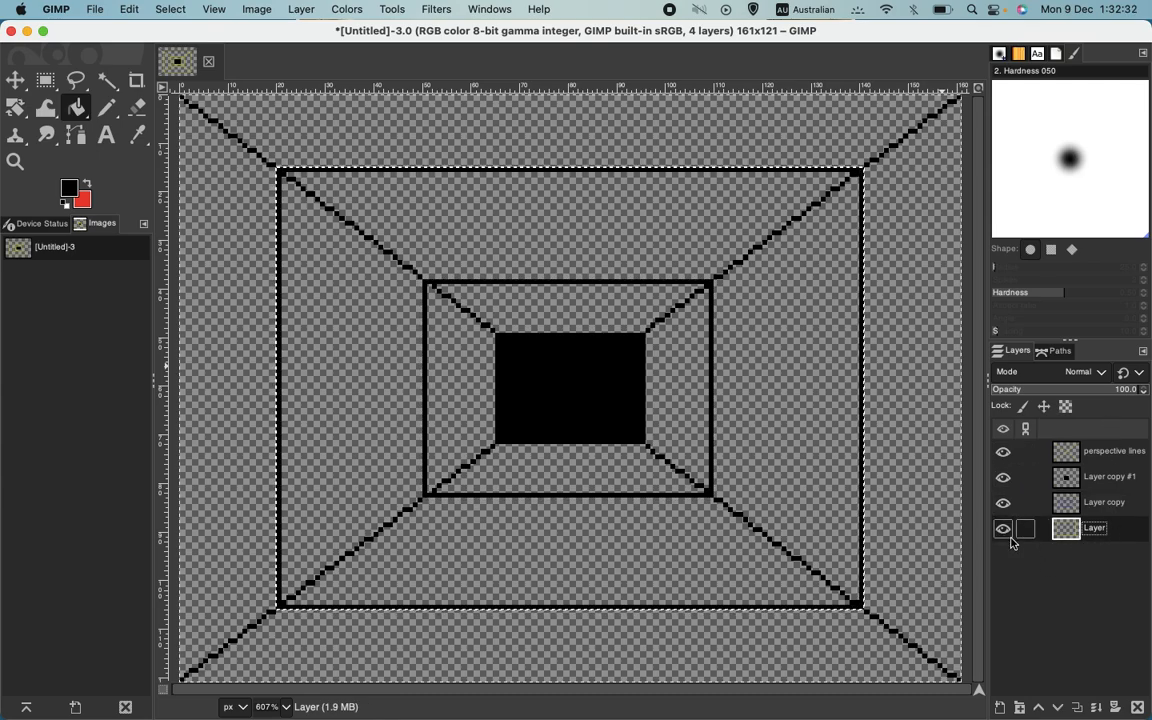
left_click(1003, 532)
left_click(1004, 534)
left_click(1004, 532)
left_click(1004, 532)
Step: Duplicate the large outline's layer and move the copy just beyond the original's right edge
right_click(1099, 534)
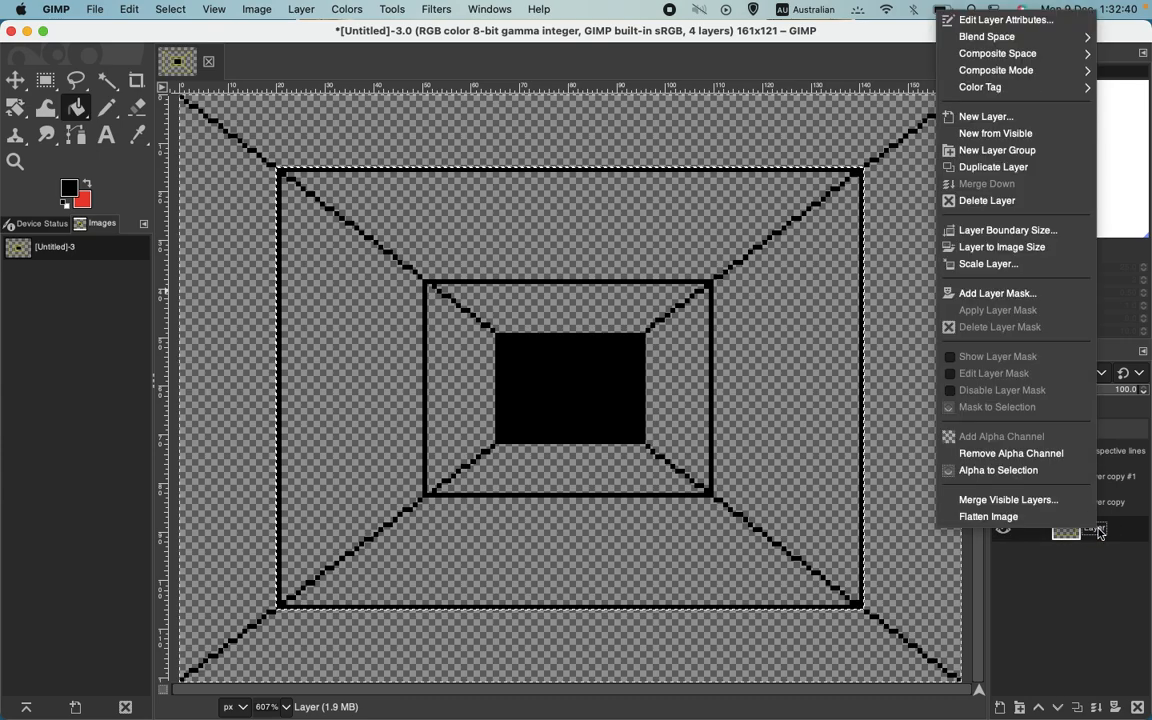
left_click(987, 170)
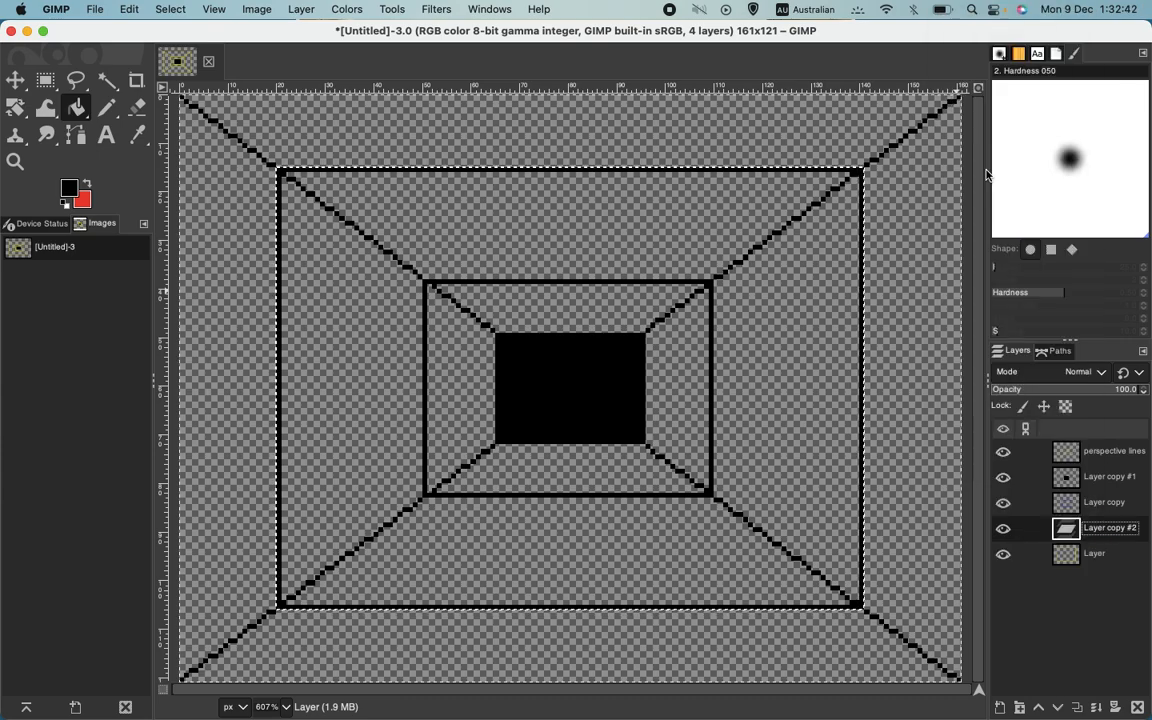
left_click(15, 80)
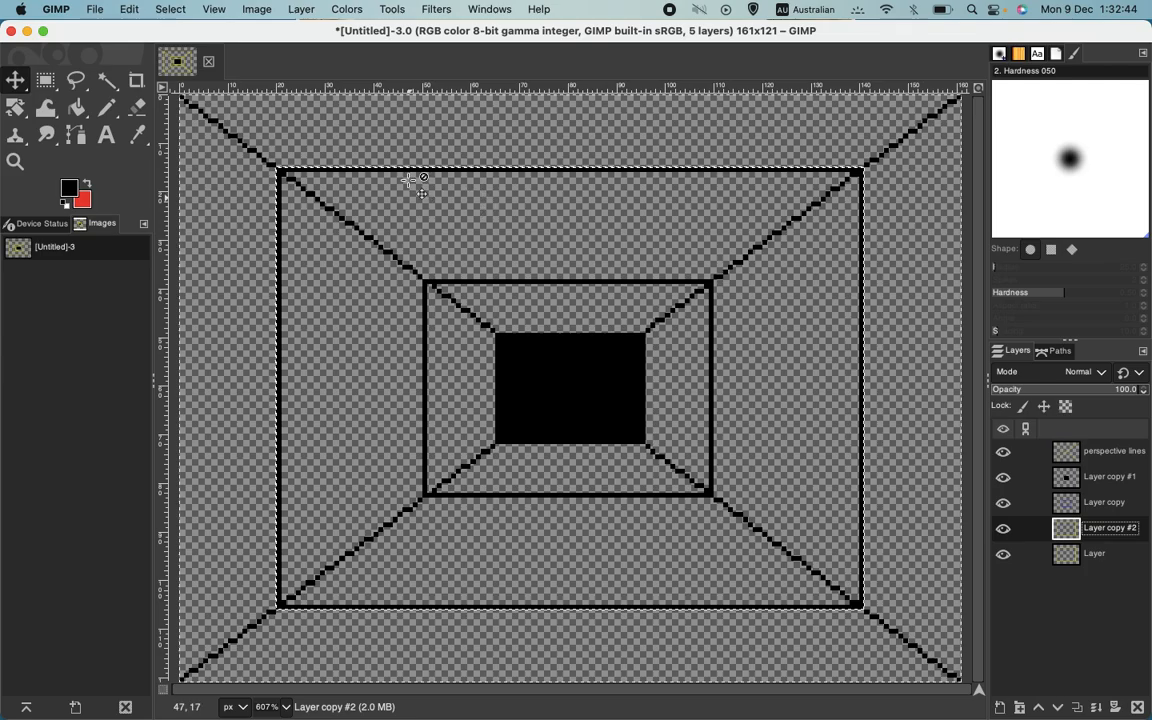
left_click_drag(378, 168, 918, 183)
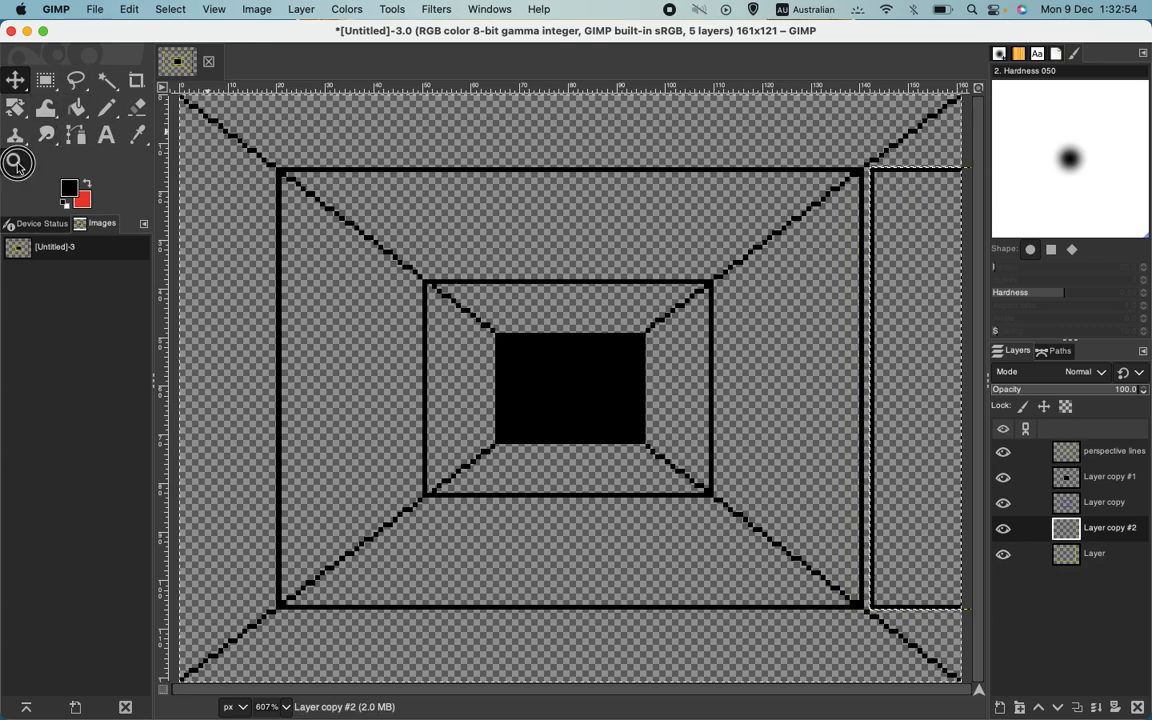
Step: Align the copy pixel-exactly so its left edge overlaps the large outline's right edge and their top edges are level
left_click(15, 161)
left_click_drag(877, 185, 897, 198)
left_click(15, 80)
left_click_drag(756, 342, 654, 358)
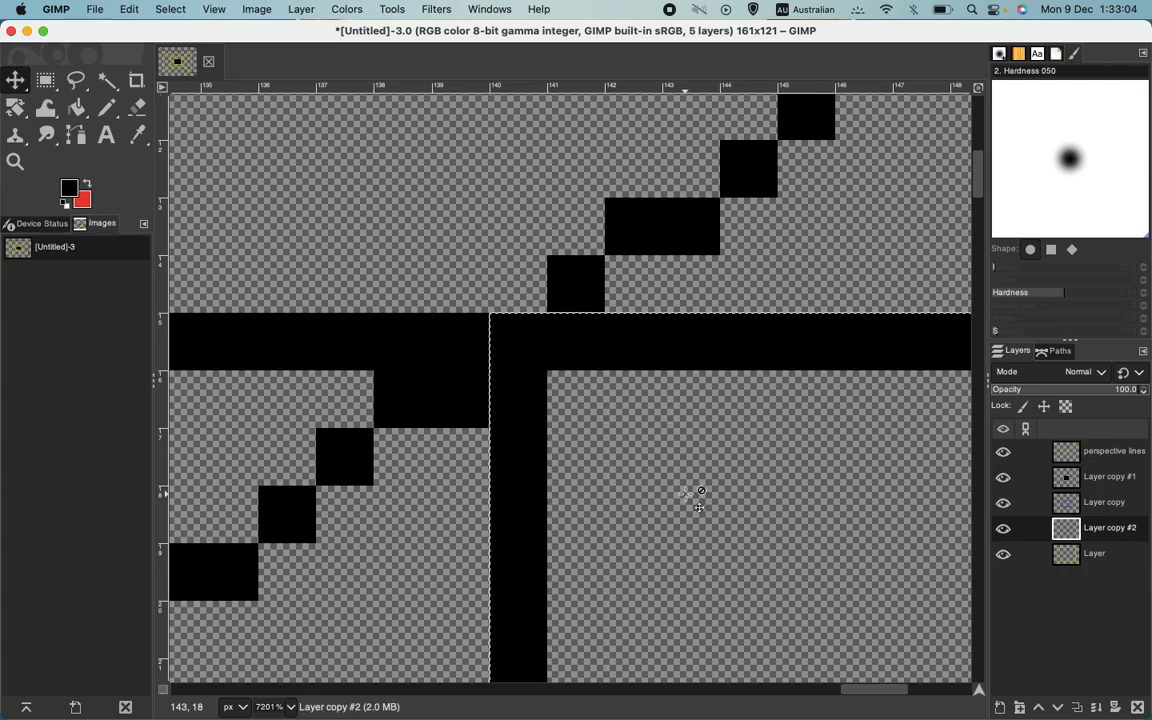
scroll(699, 507, "down", 10)
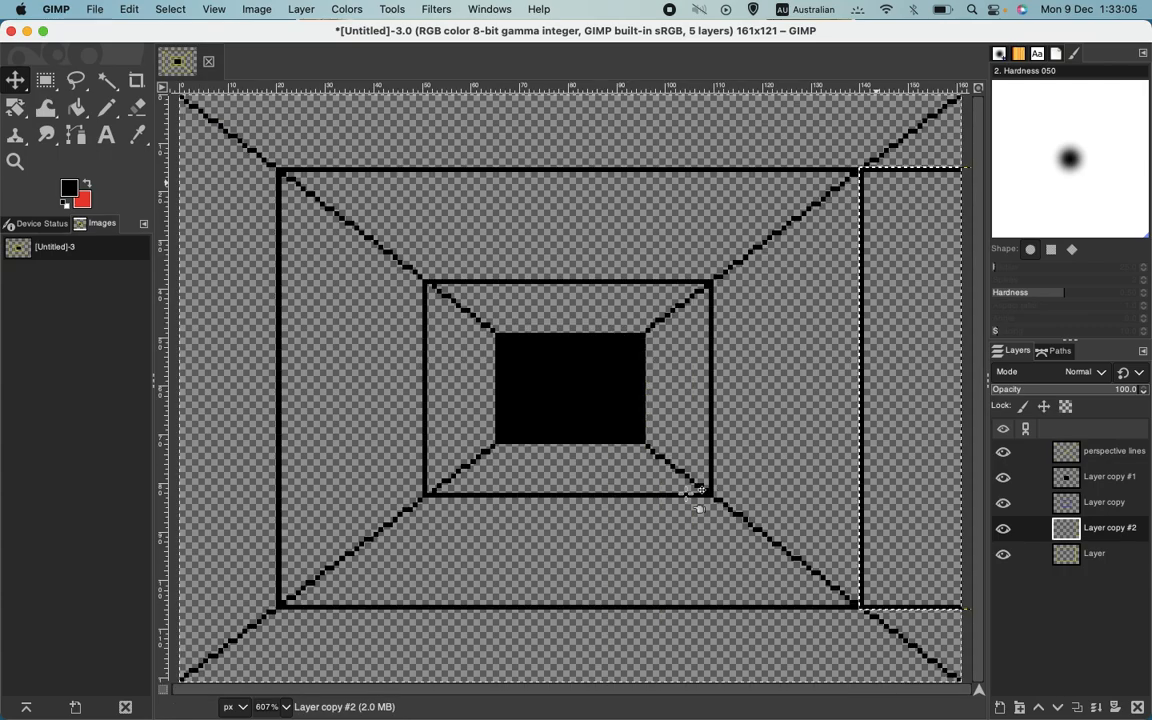
Step: Duplicate the shifted large outline's layer and move the new copy across to the original's left edge
right_click(1105, 532)
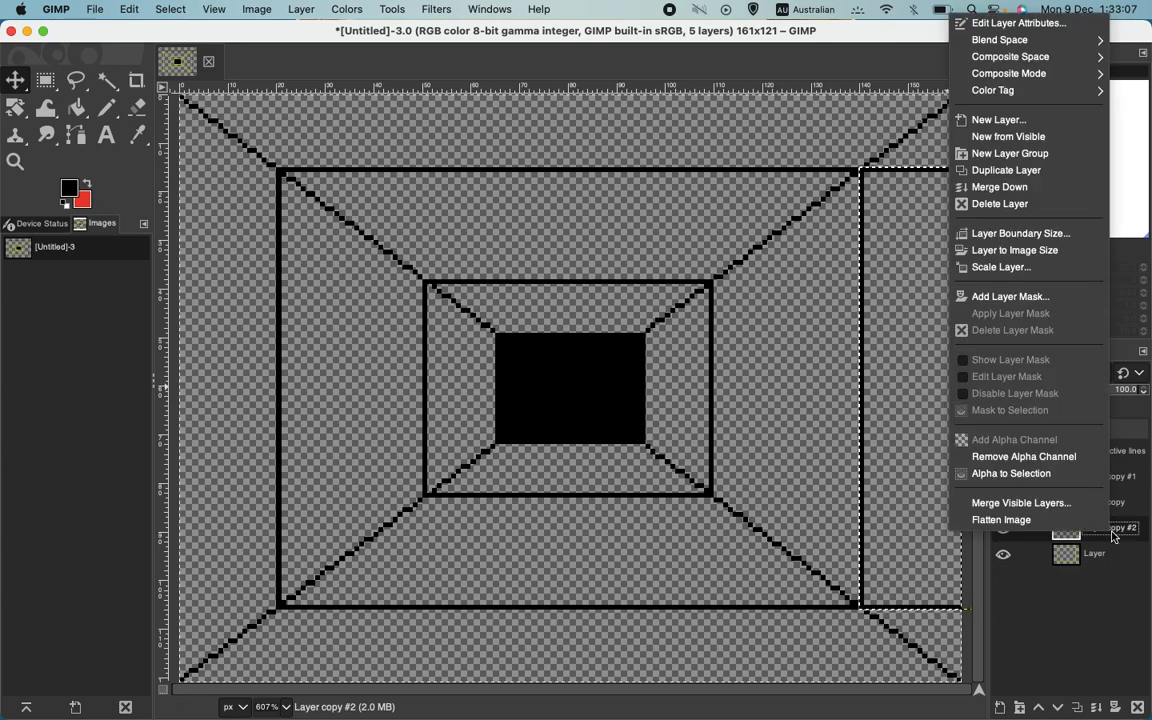
left_click(1005, 170)
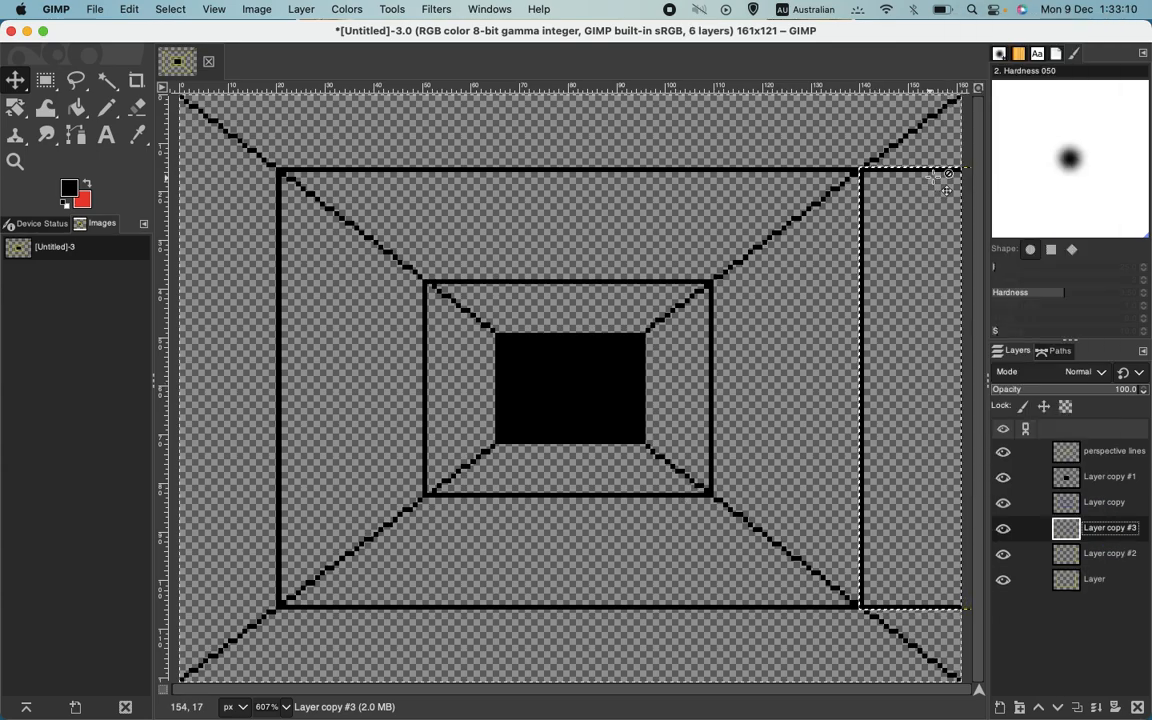
left_click_drag(948, 183, 198, 176)
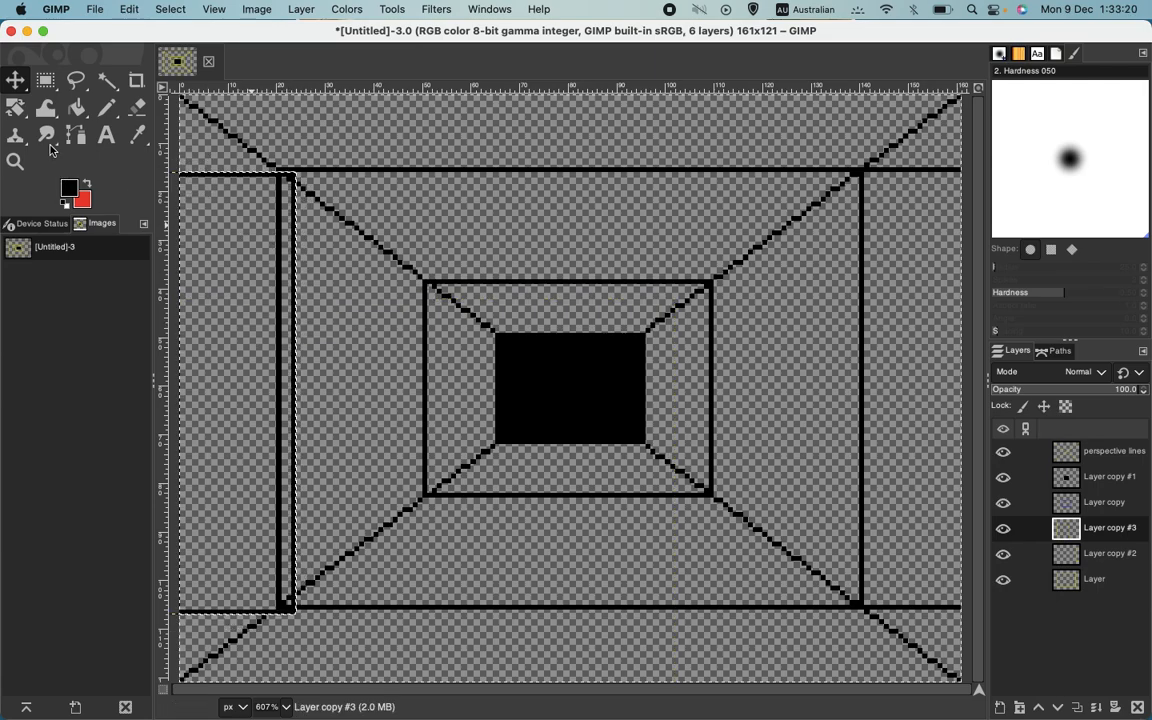
Step: Shift the left copy by -3, -1 px so its top-right corner coincides with the large outline's top-left corner
left_click(17, 159)
left_click_drag(285, 176, 306, 198)
left_click(16, 81)
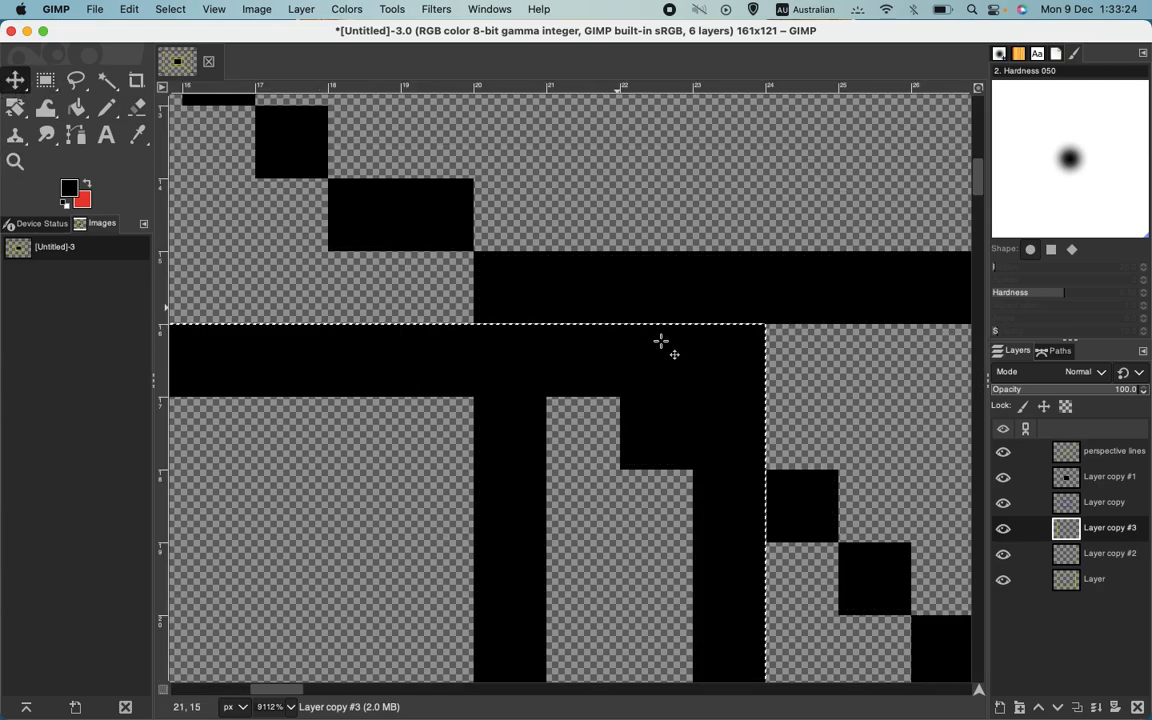
left_click_drag(732, 373, 499, 306)
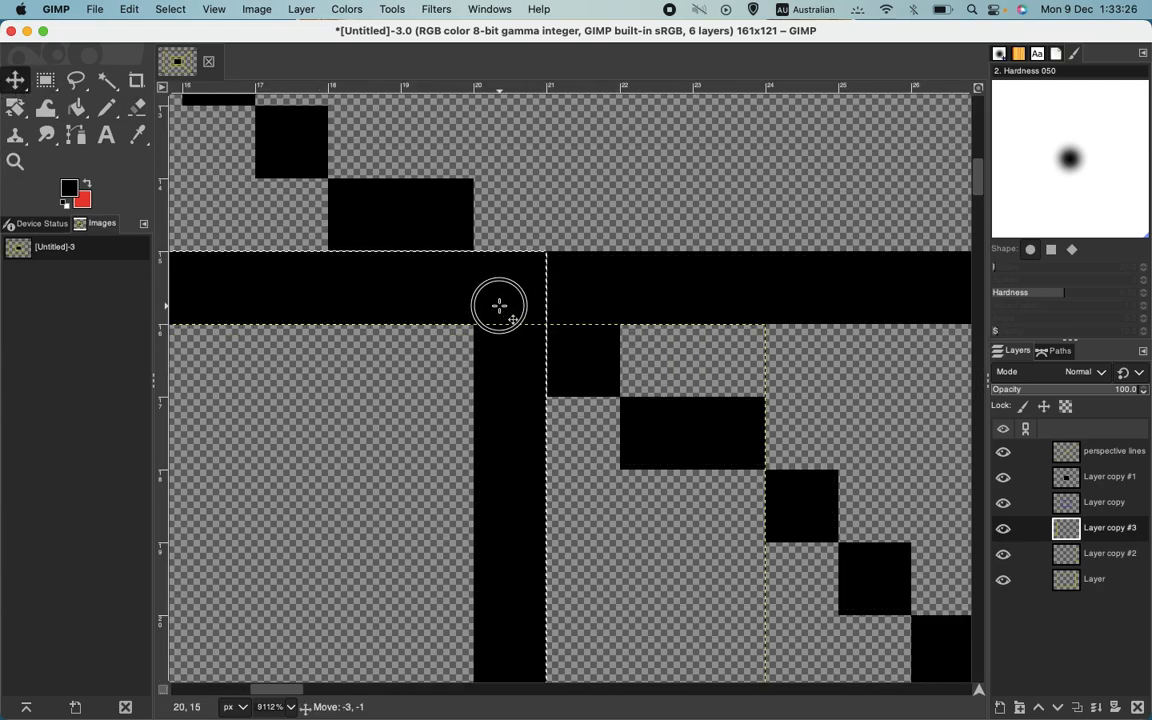
key("shift+super+j")
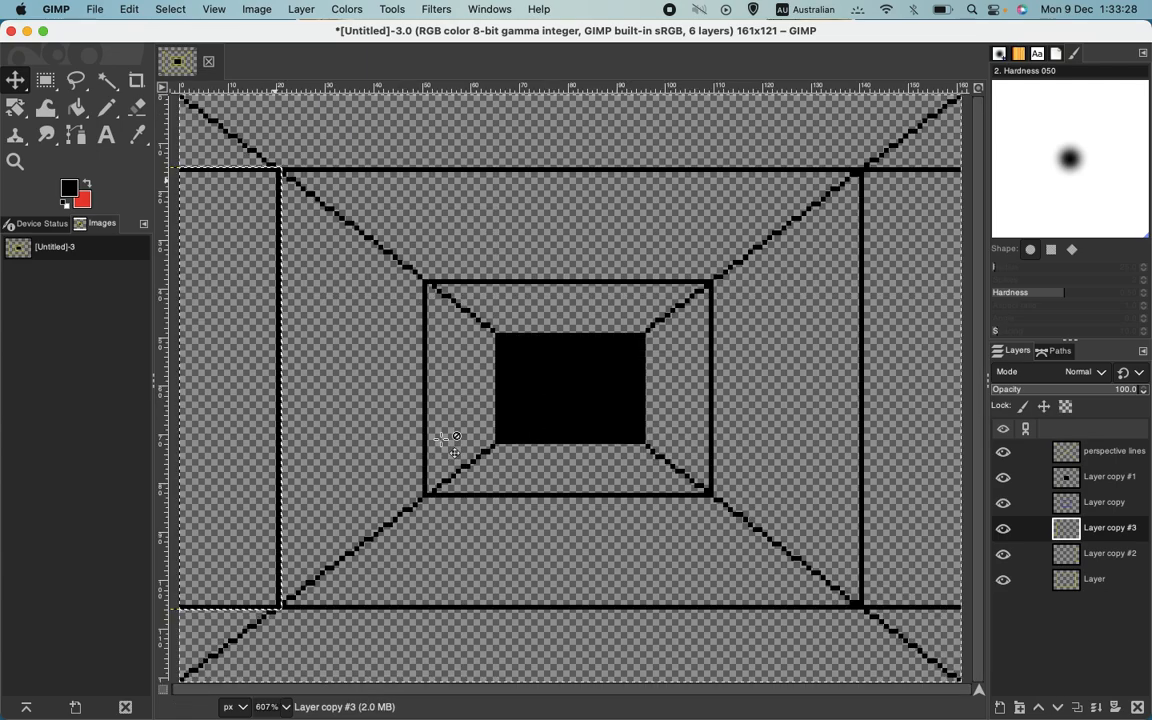
Step: Duplicate the middle outline's layer and move the copy by 60, -1 px beside the original's right edge
left_click(1102, 581)
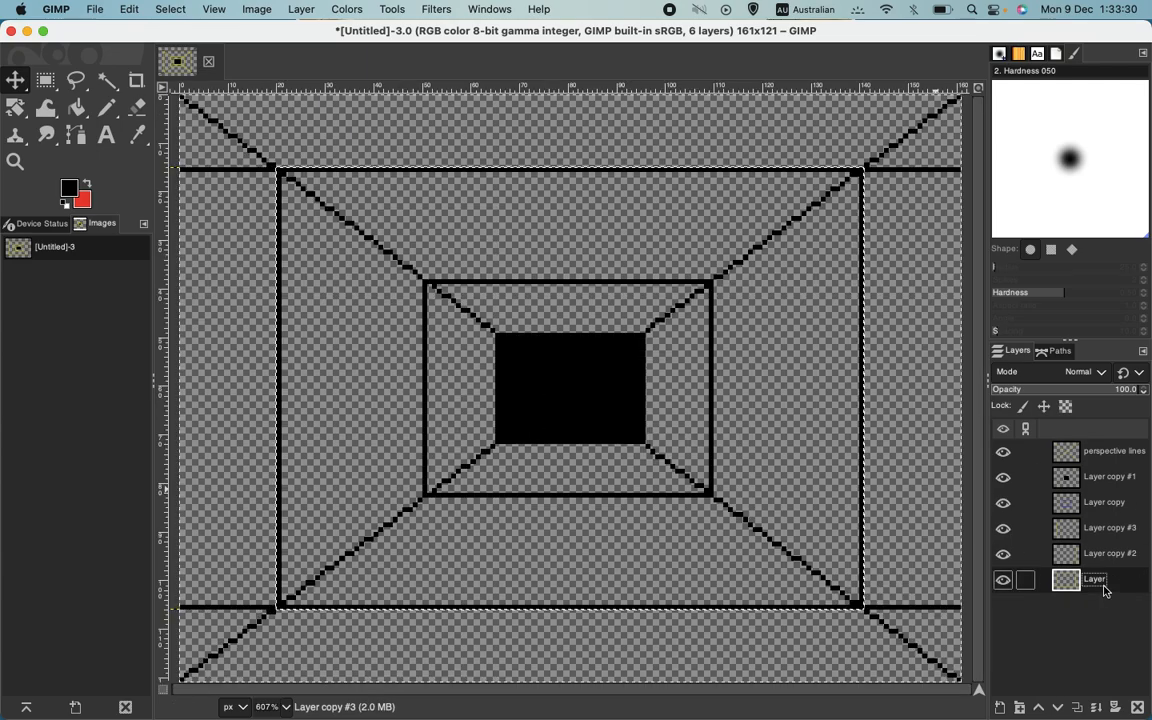
left_click(1100, 529)
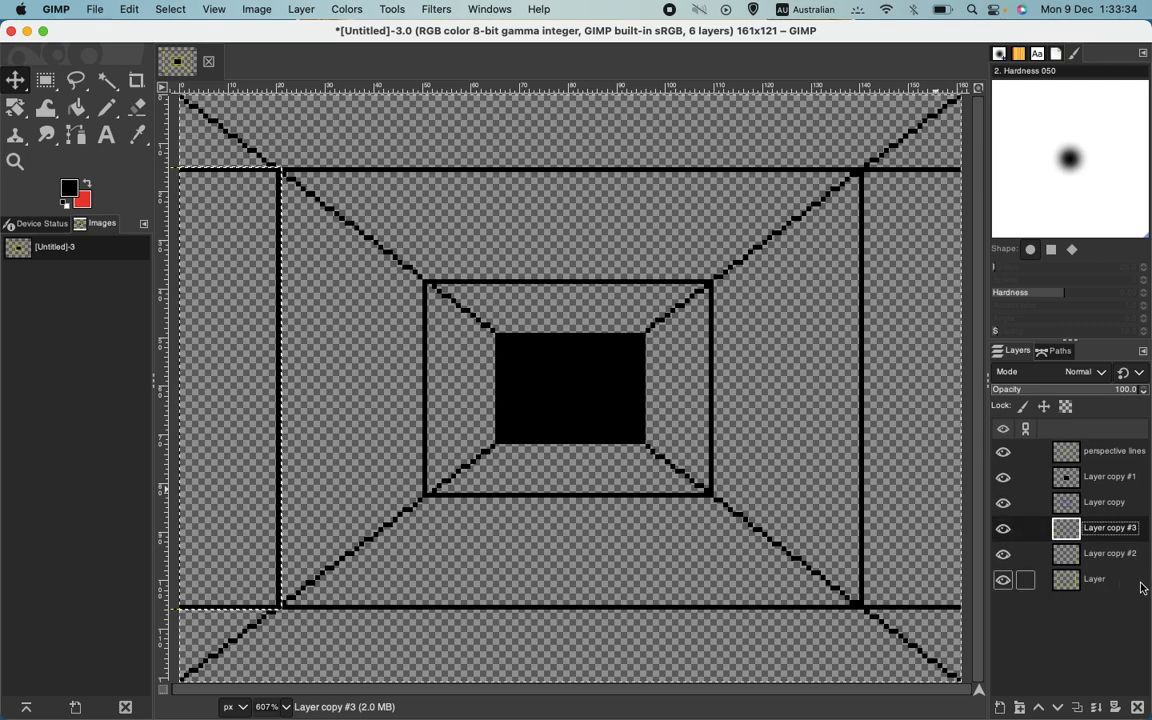
left_click(1066, 504)
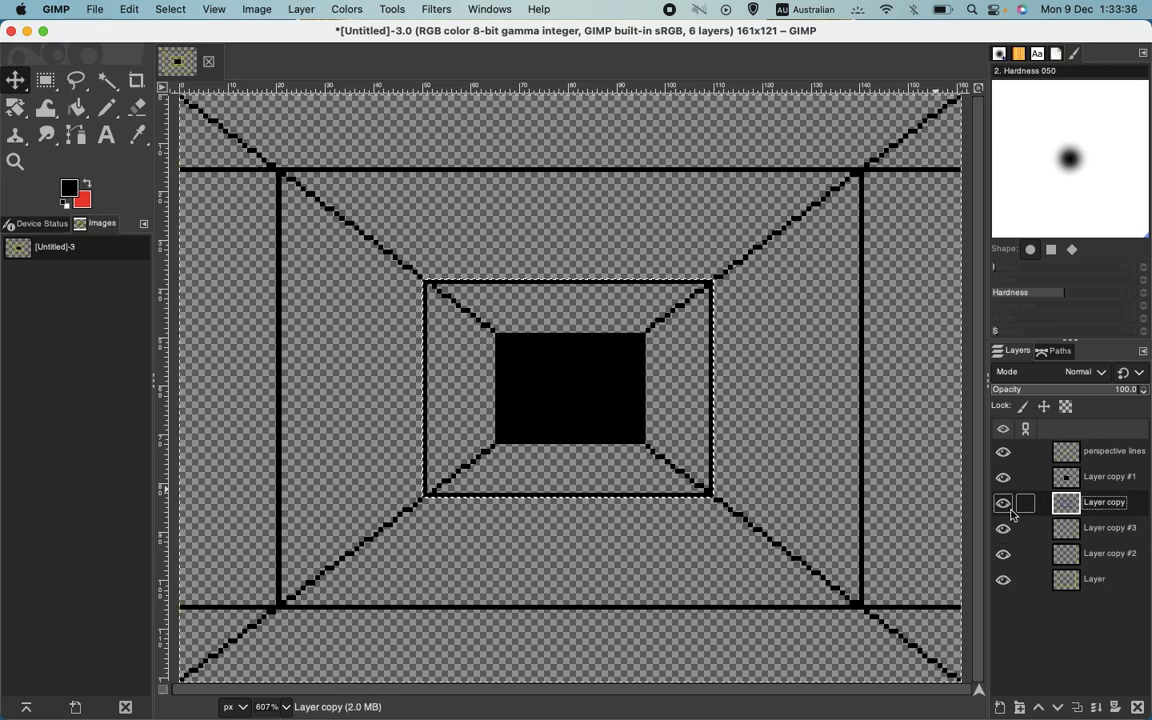
right_click(1020, 506)
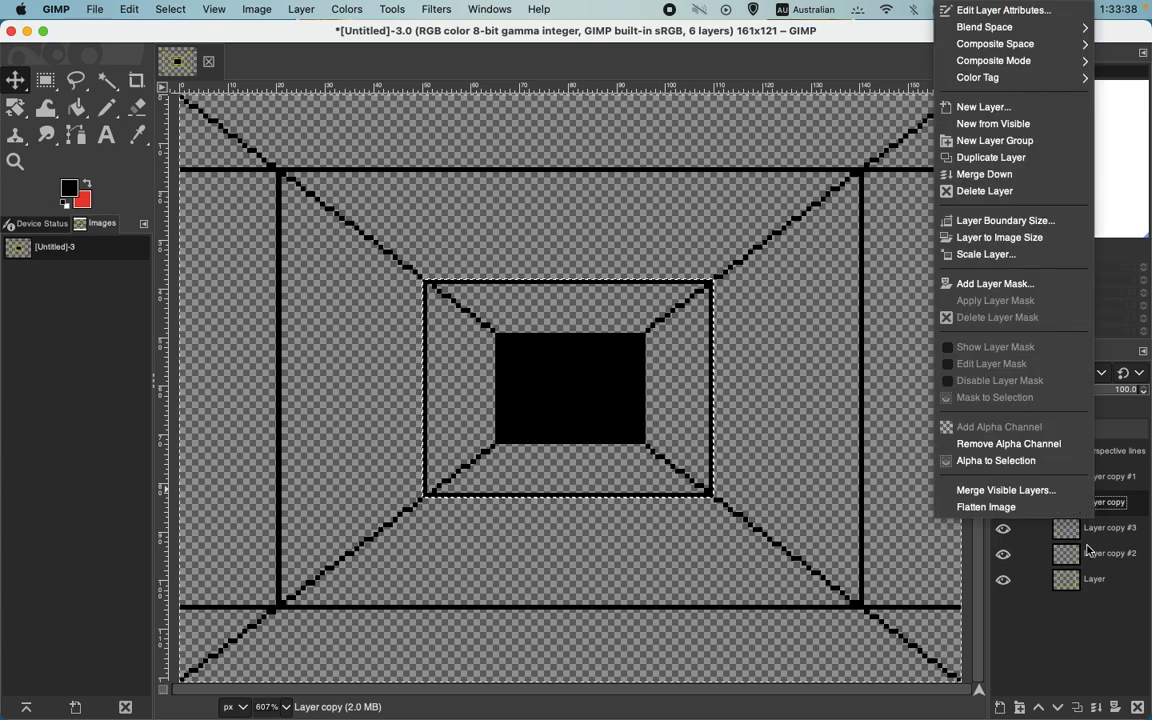
left_click(965, 157)
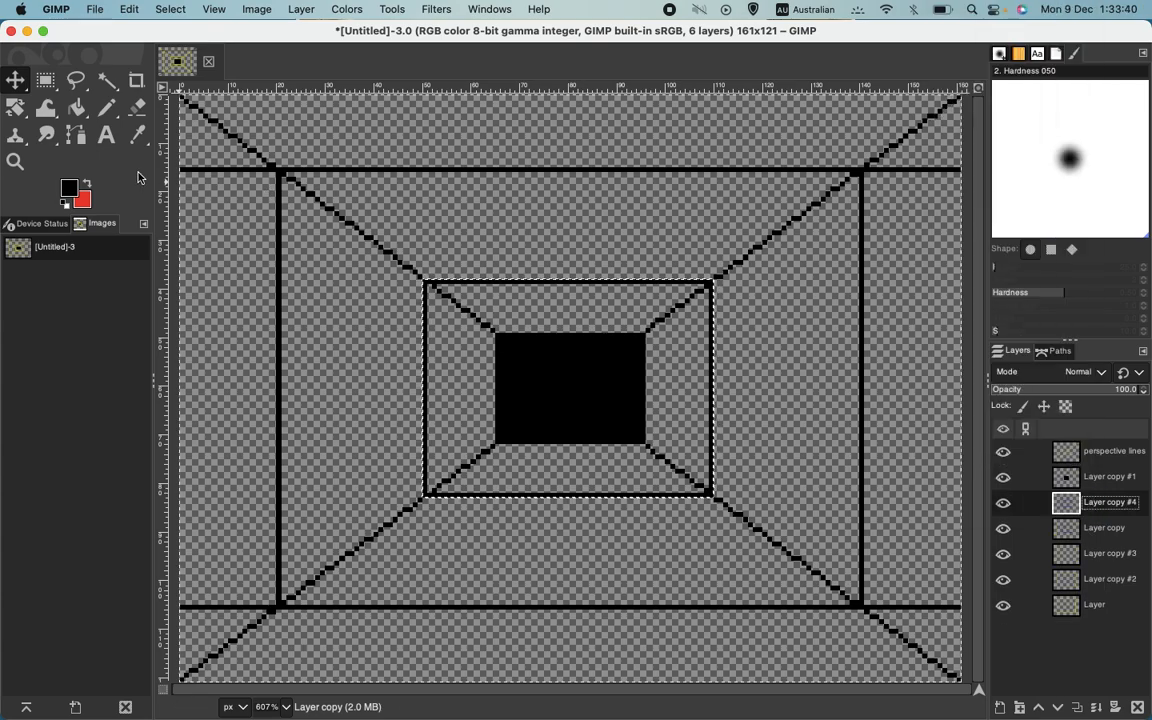
left_click_drag(558, 283, 846, 275)
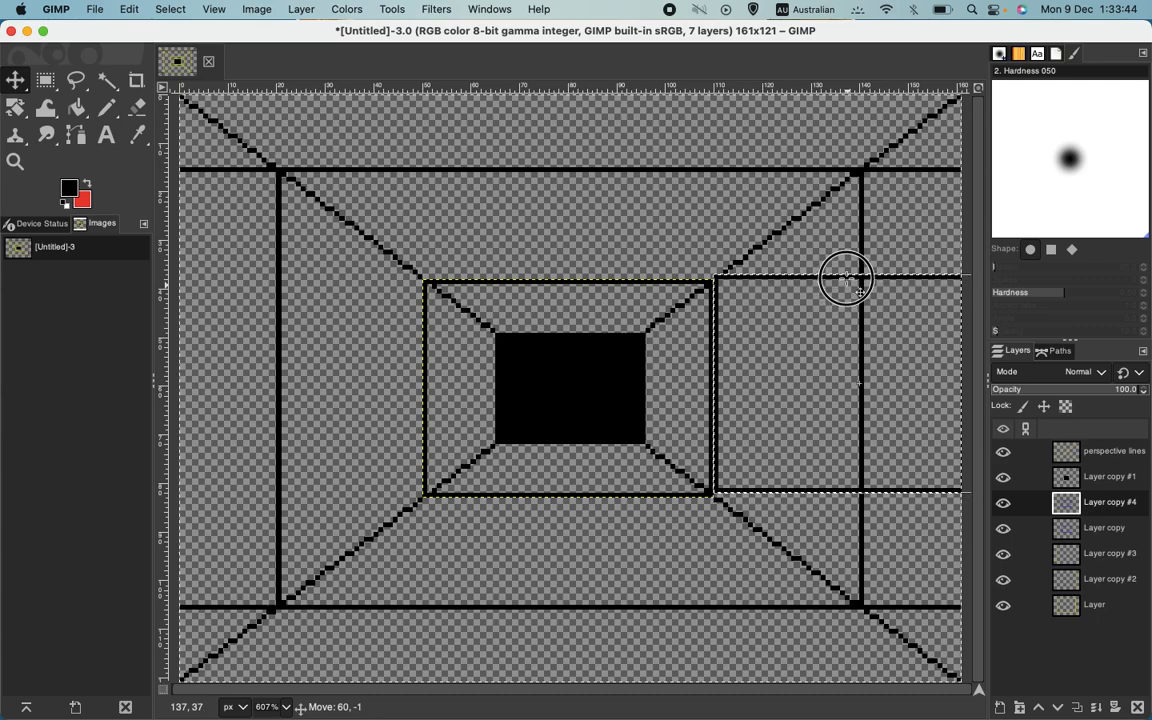
Step: Shift the right copy by -1, 1 px so its left edge overlaps the middle outline's right edge and their top edges are level
left_click(17, 163)
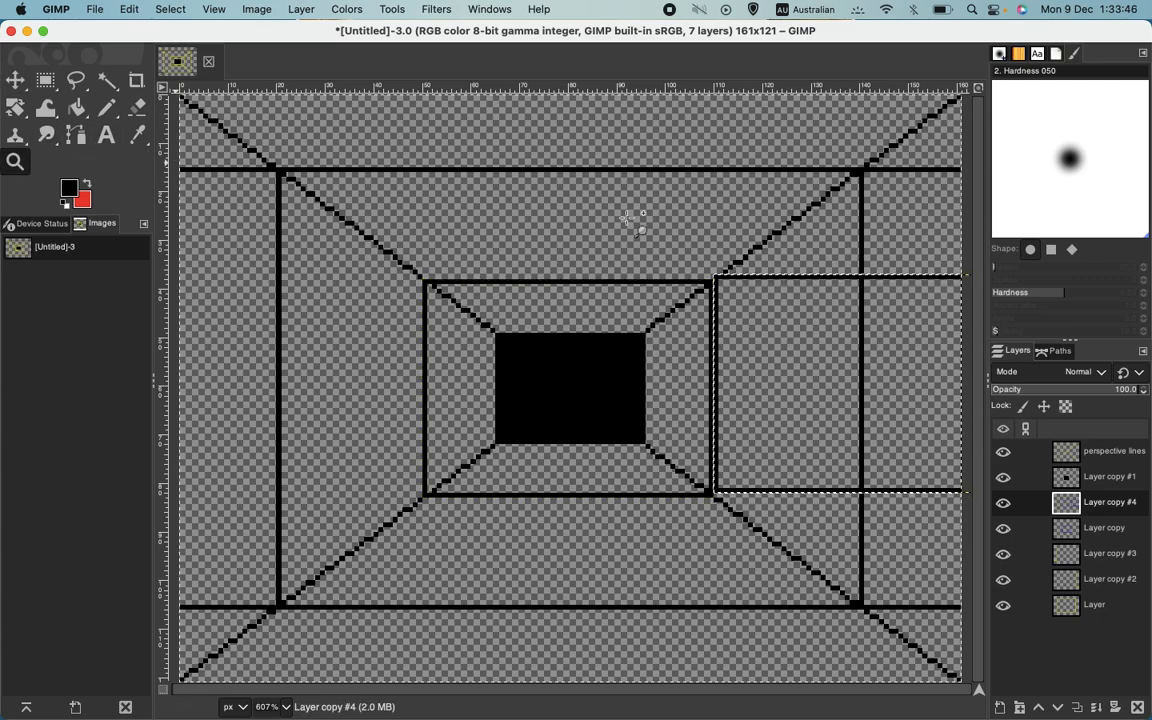
left_click_drag(705, 268, 722, 298)
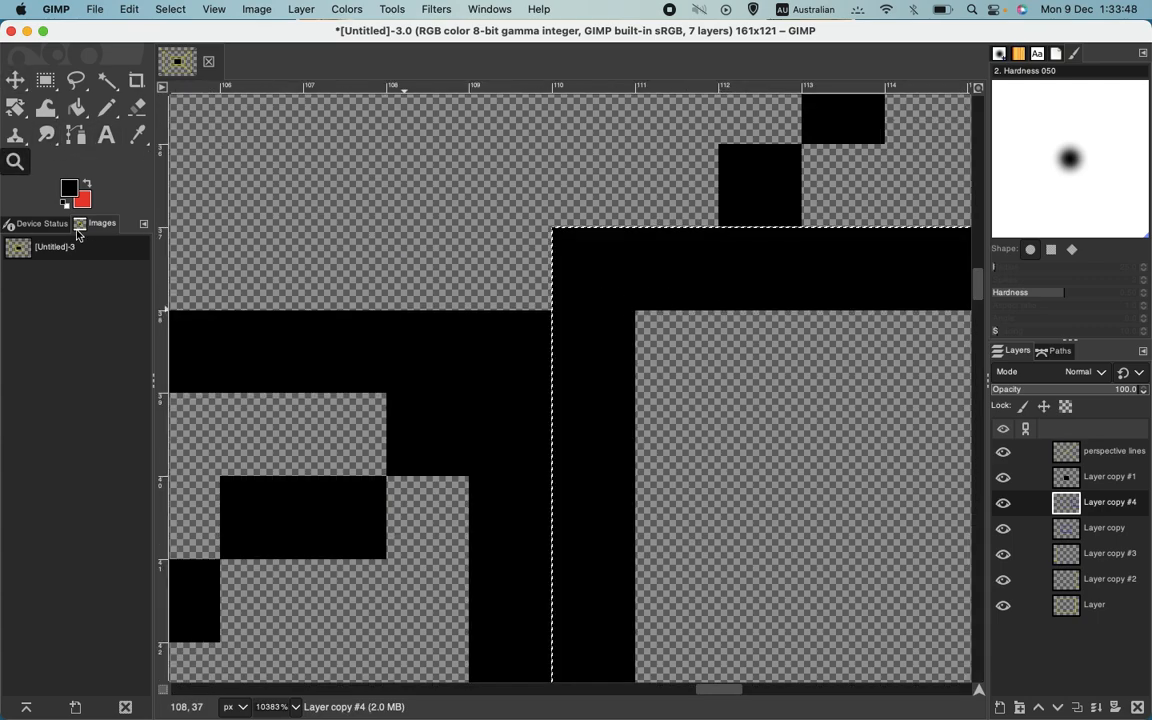
left_click_drag(665, 266, 627, 372)
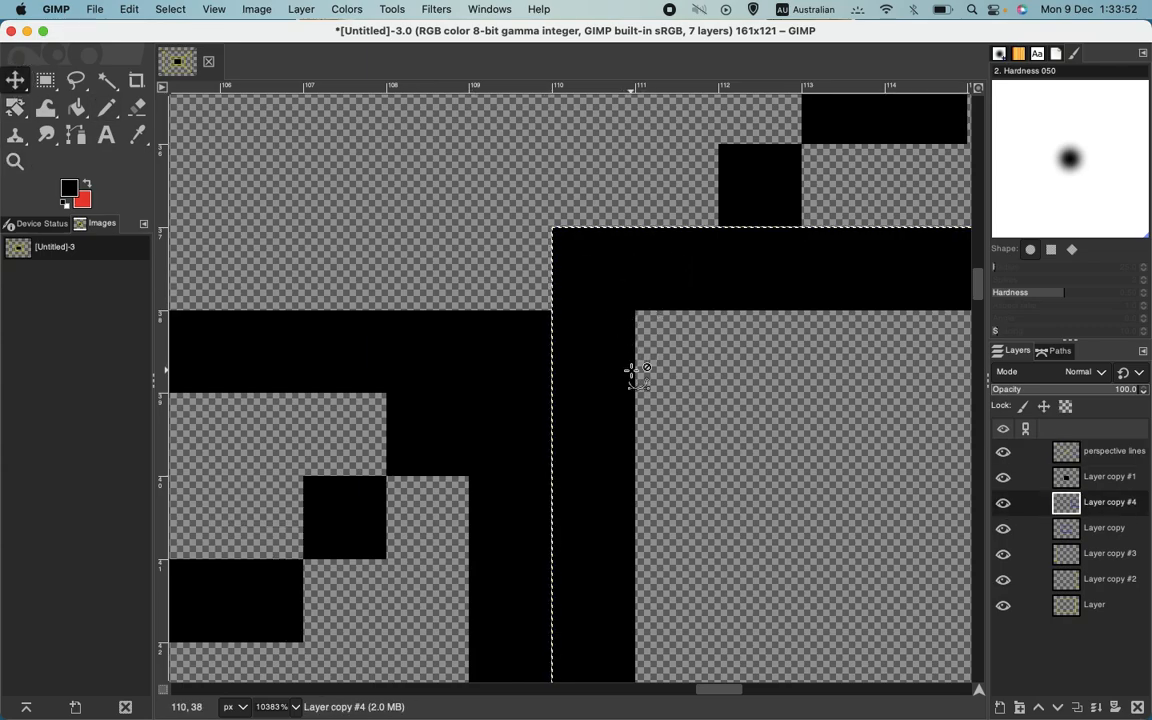
key("ctrl+z")
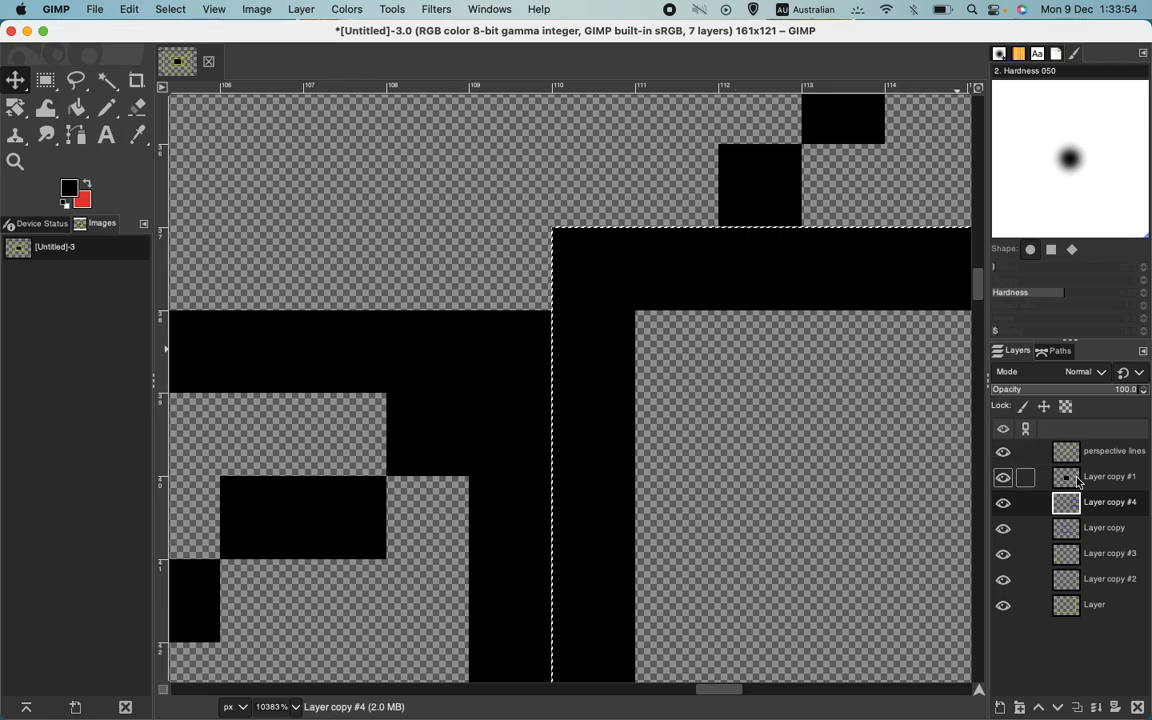
left_click(1002, 505)
left_click(1002, 505)
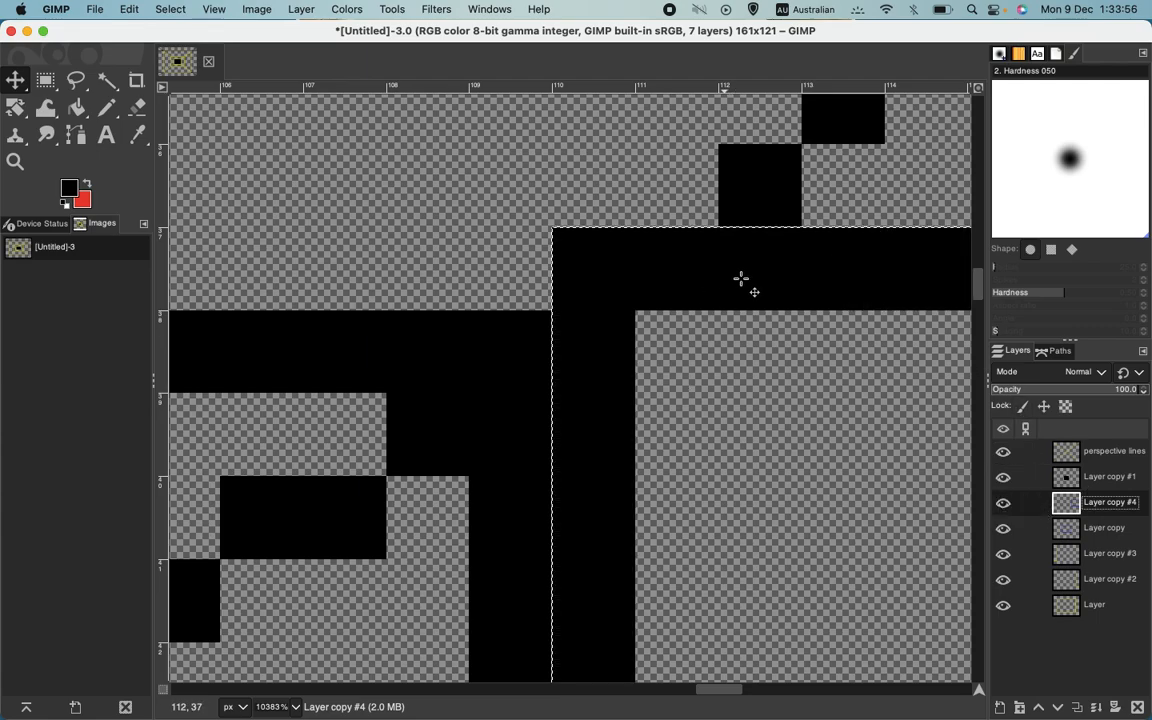
left_click(814, 307)
left_click_drag(814, 307, 774, 342)
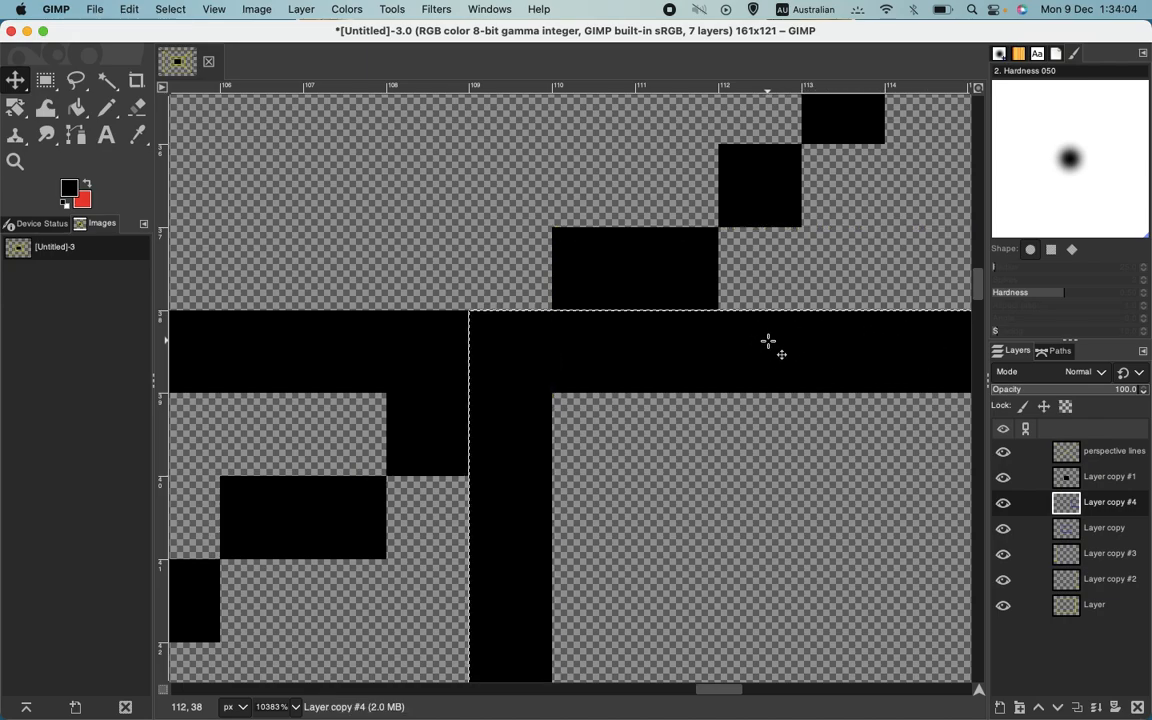
Step: Duplicate the right copy's layer and move the new copy across so its right edge overlaps the middle outline's left edge
key("shift+super+j")
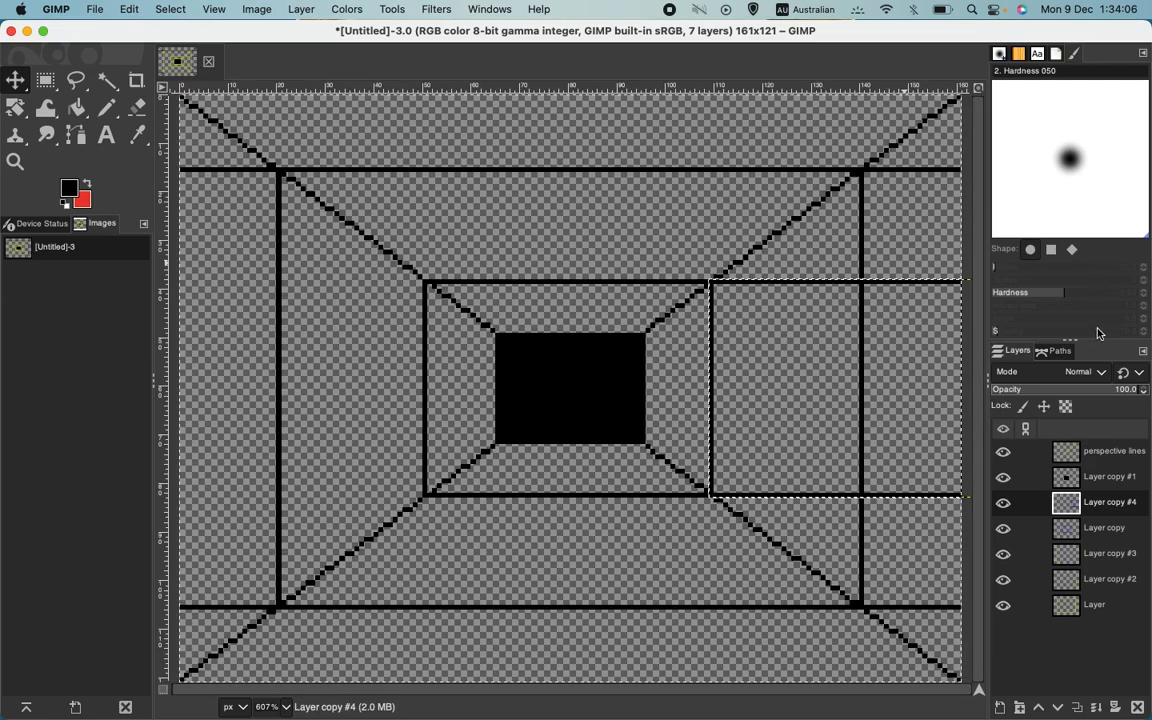
right_click(1107, 507)
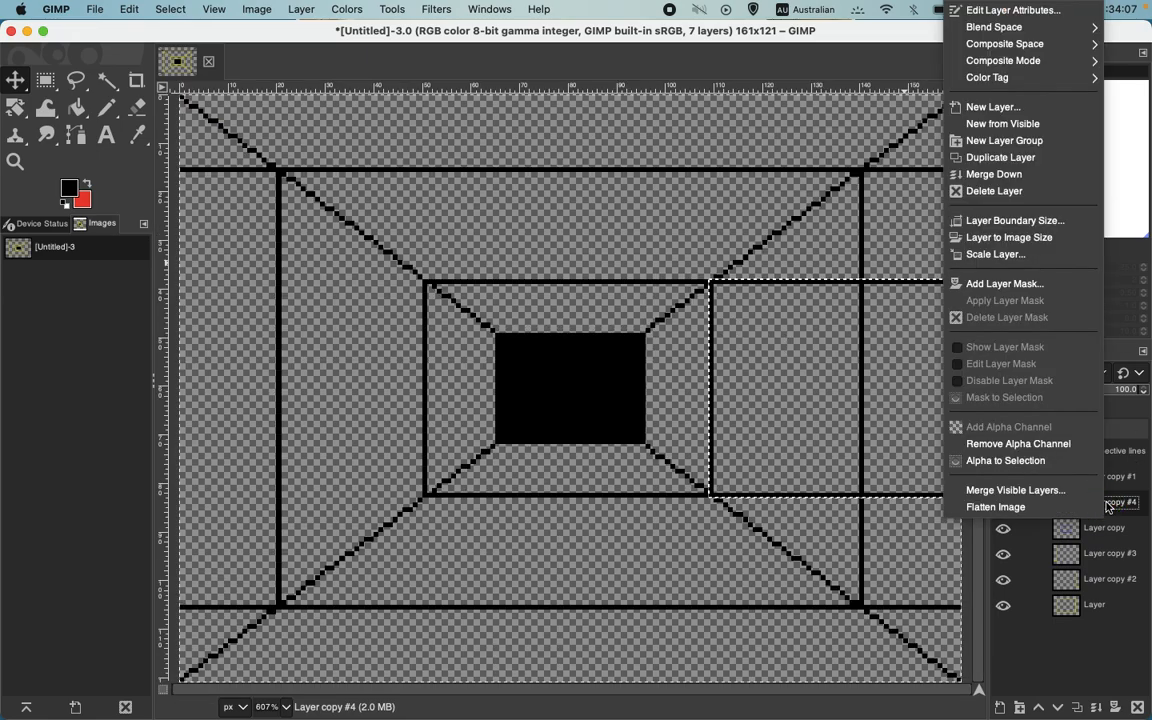
left_click(1011, 165)
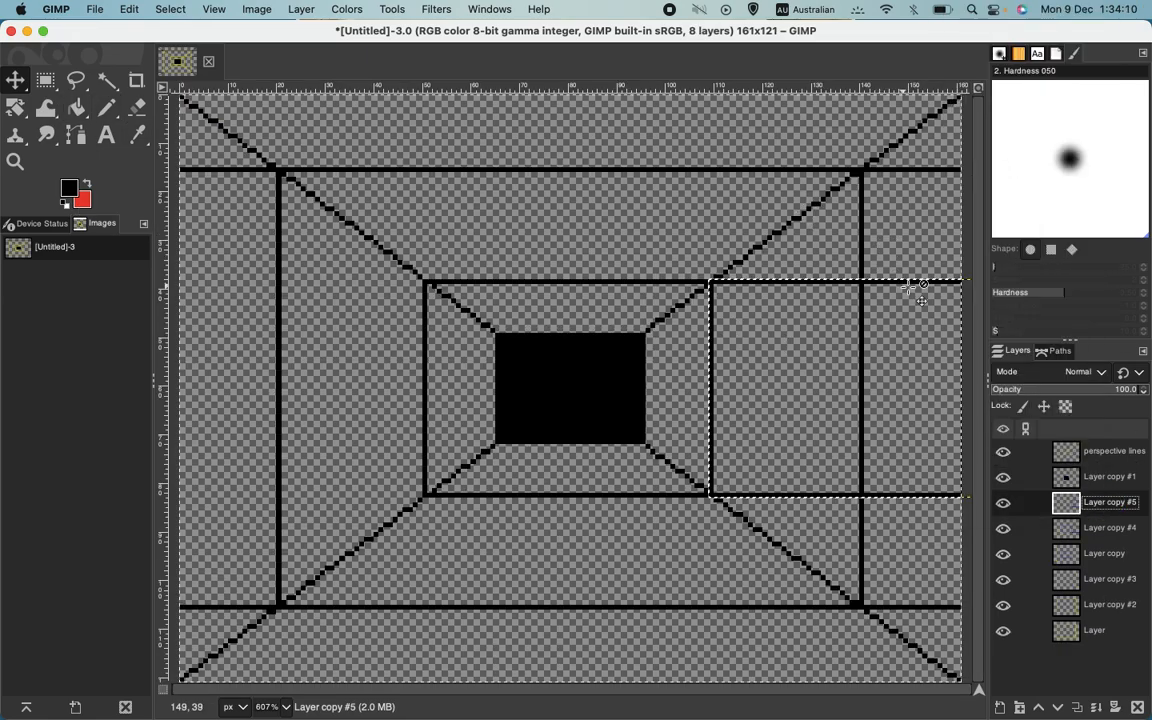
left_click_drag(906, 285, 334, 283)
Step: Check at pixel level that the left copy's top-right corner coincides with the middle outline's top-left corner, toggling the copy's visibility
left_click(15, 161)
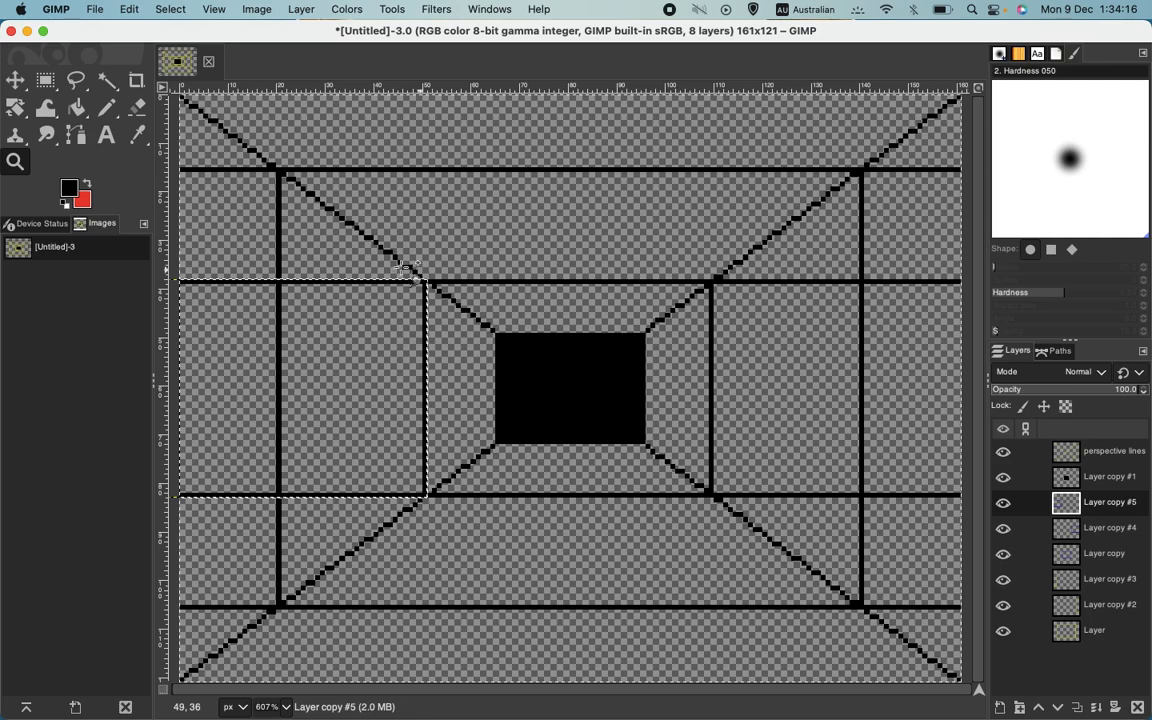
left_click_drag(404, 264, 463, 316)
left_click(15, 80)
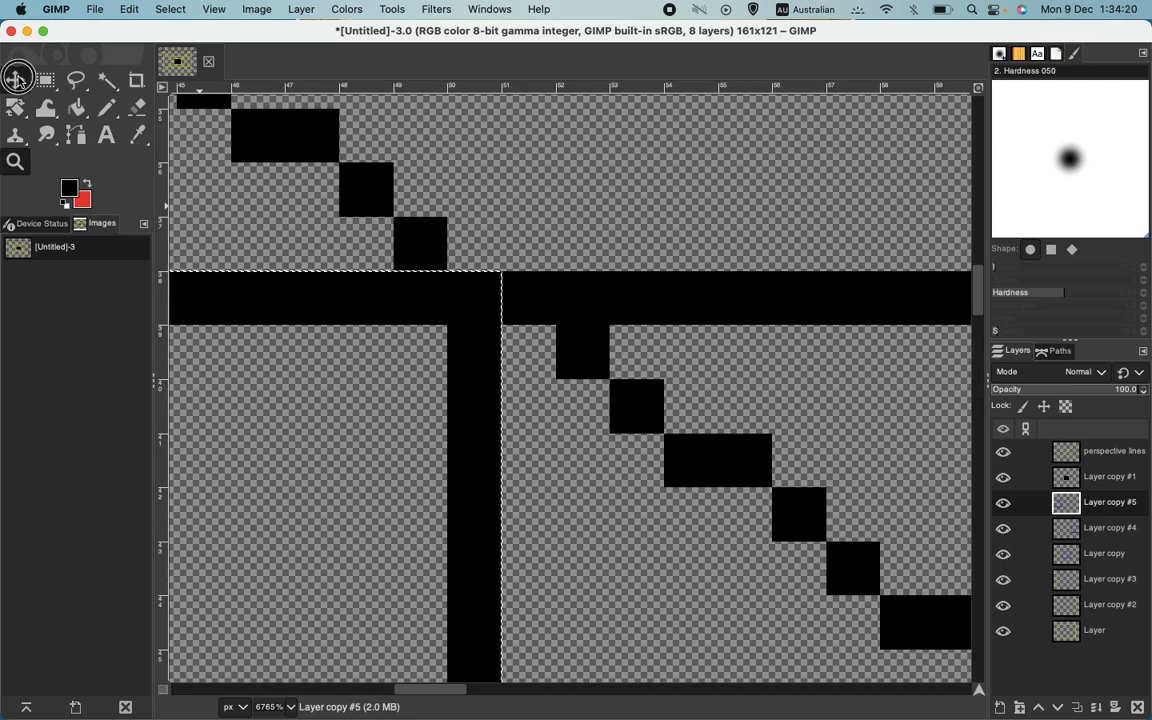
left_click_drag(467, 303, 412, 288)
left_click(414, 291)
key("Right")
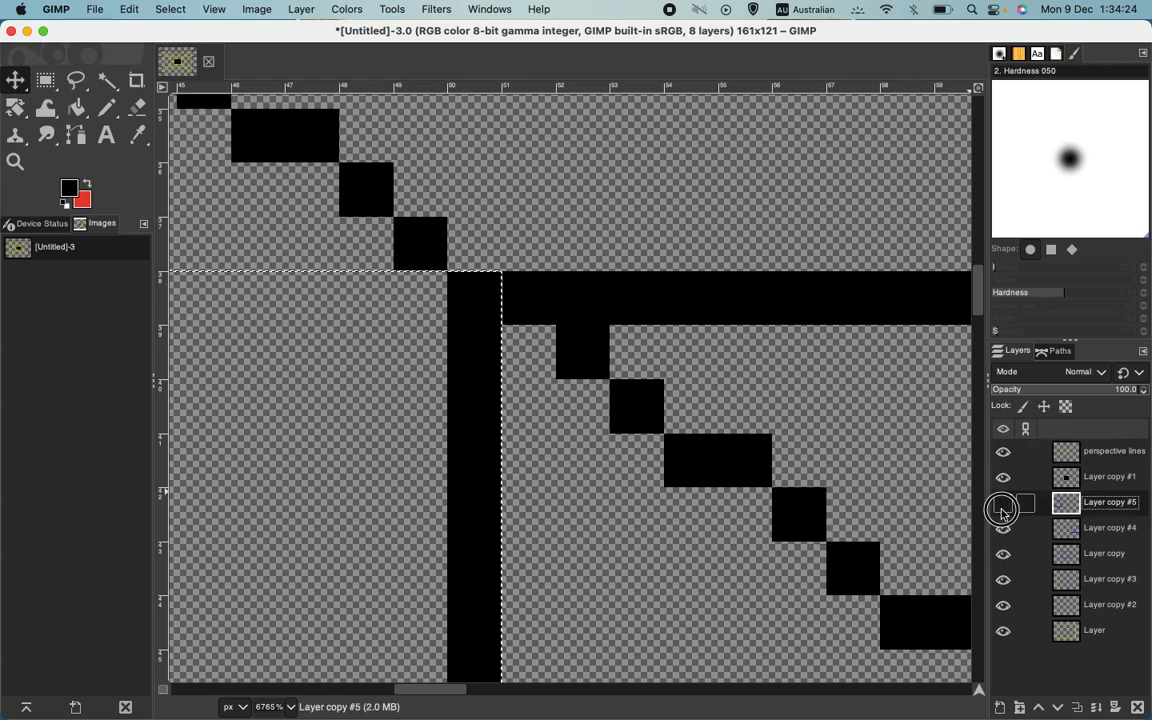
left_click_drag(335, 305, 303, 302)
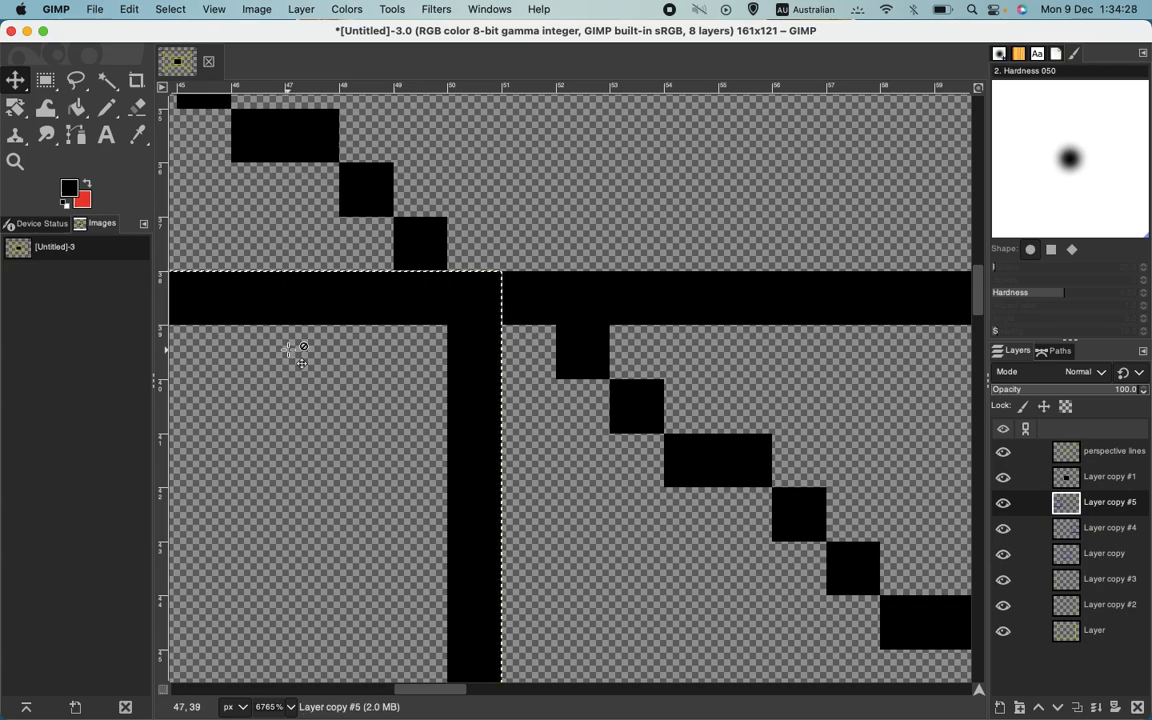
scroll(296, 353, "down", 7)
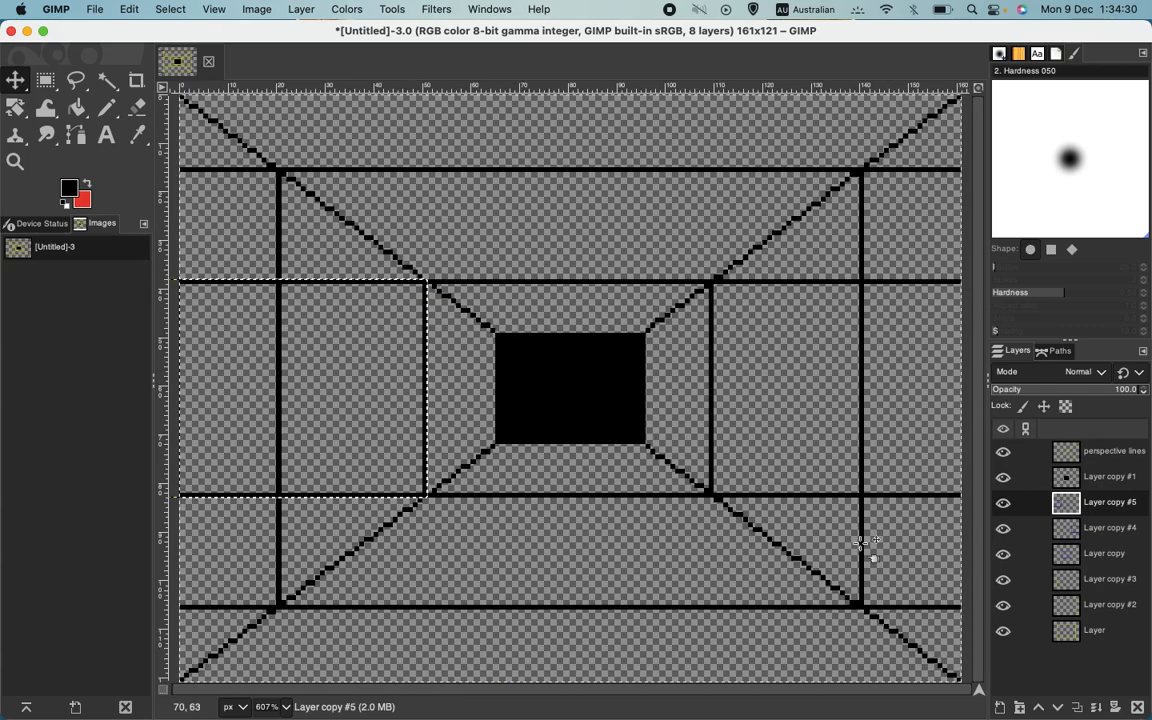
Step: On the perspective lines layer, outline the right wall panel between the middle and large outlines with straight red Pencil lines
left_click(1104, 632)
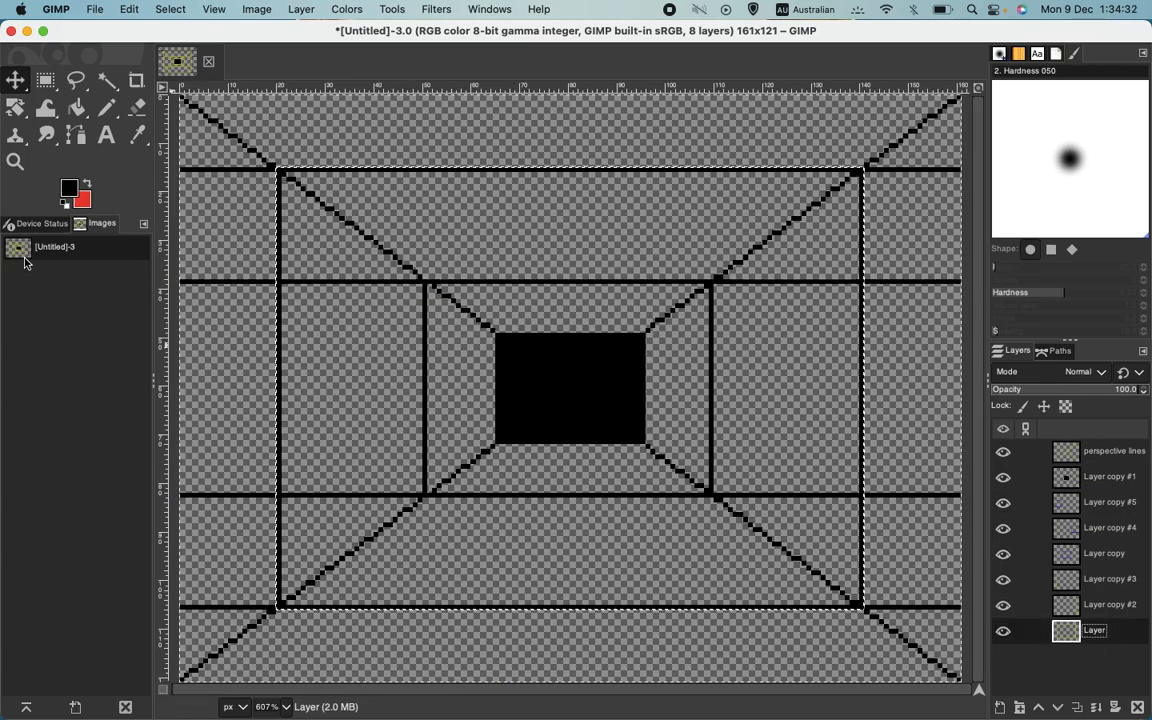
left_click(1106, 451)
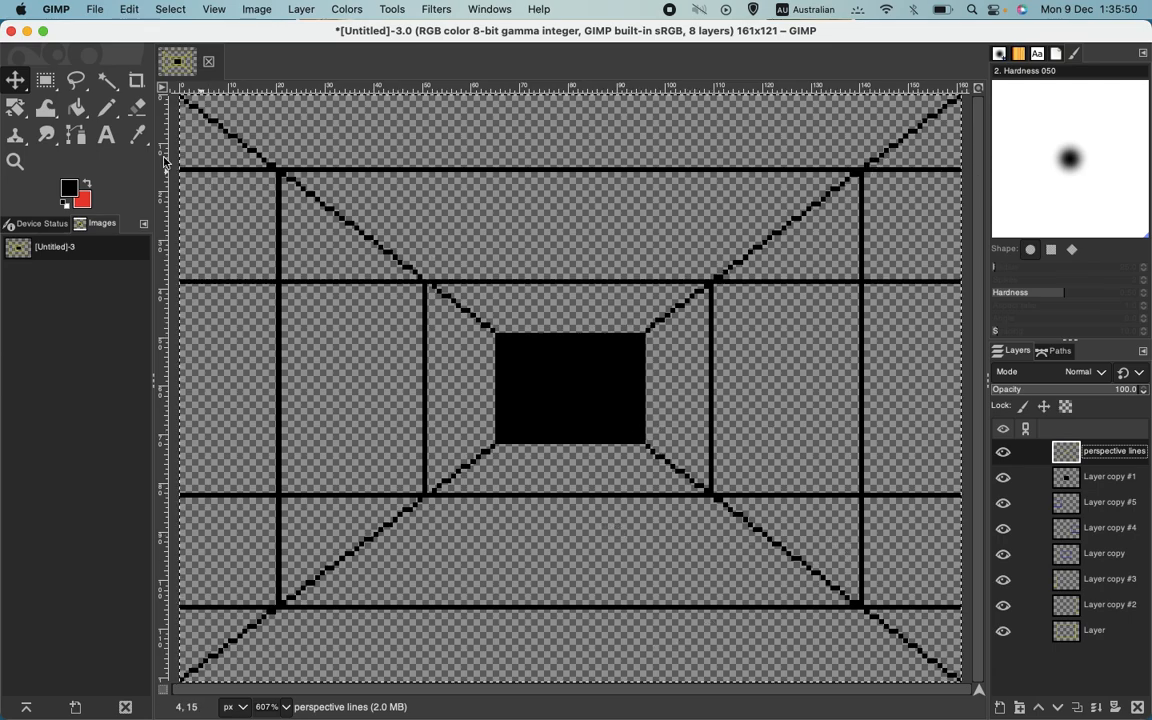
left_click(87, 183)
left_click(107, 107)
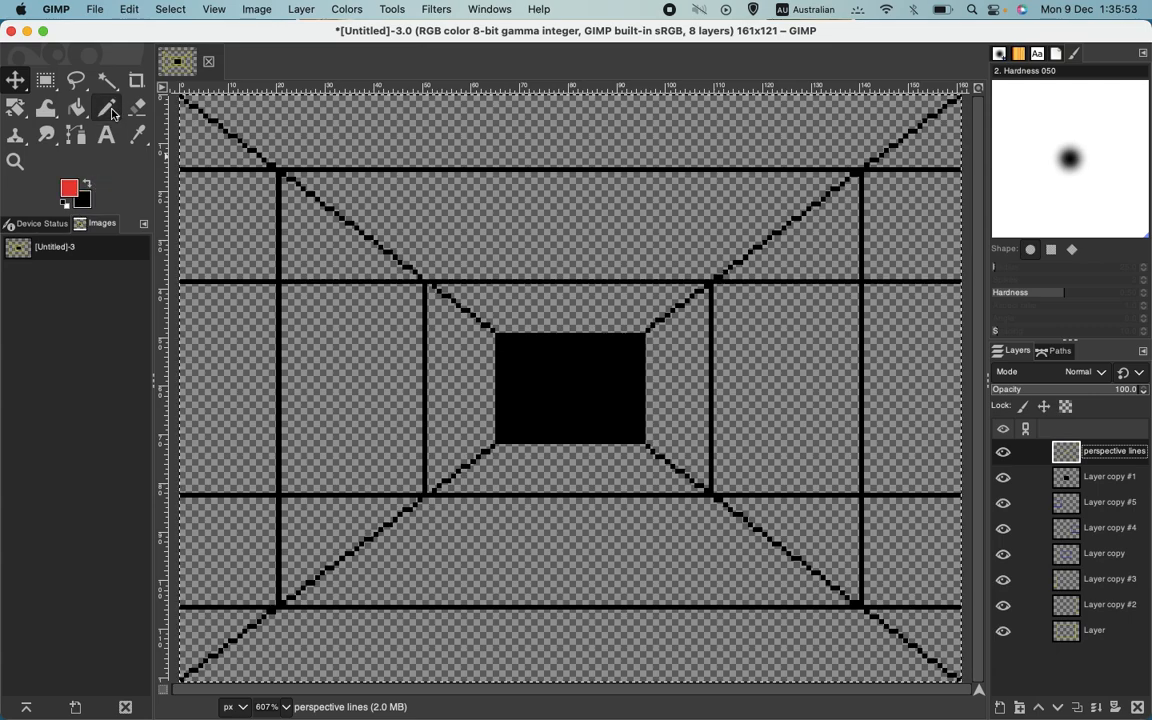
left_click(711, 282)
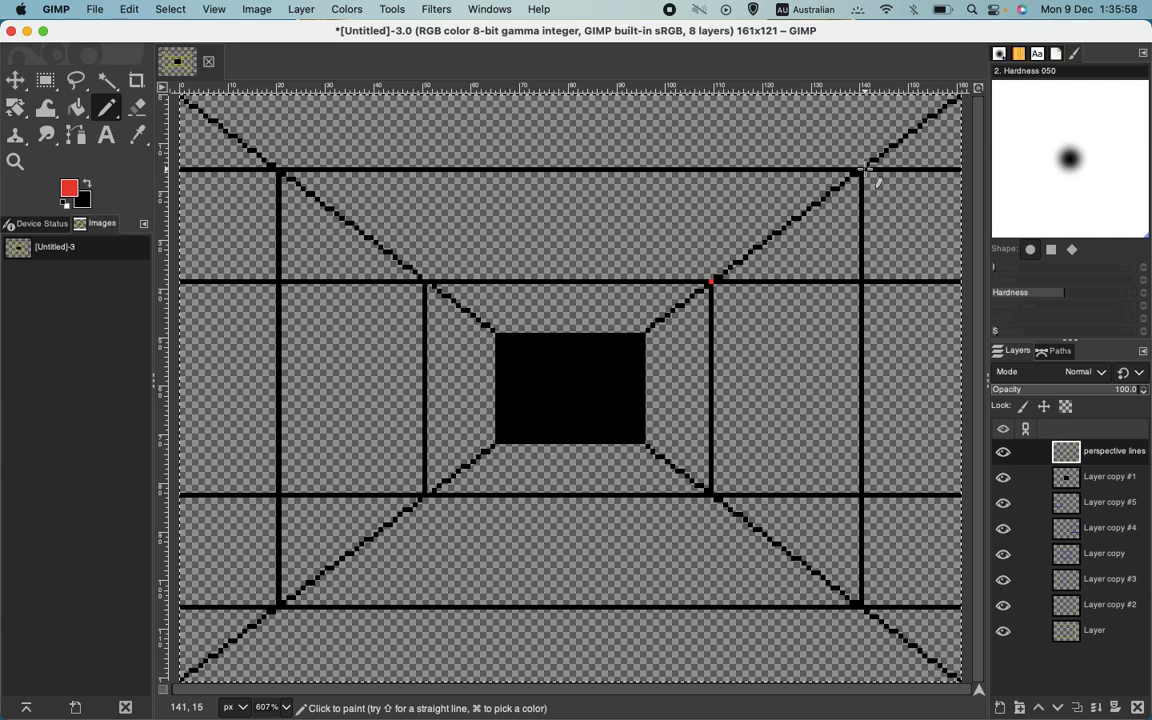
left_click(866, 170, "shift")
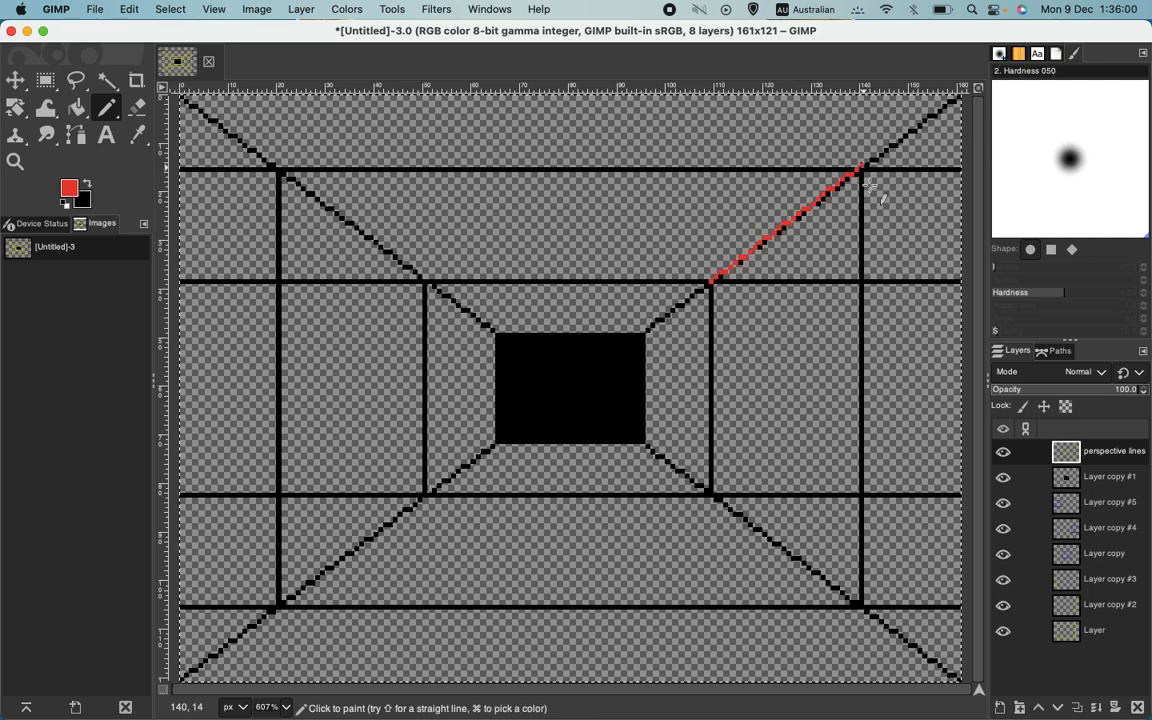
left_click(864, 607, "shift")
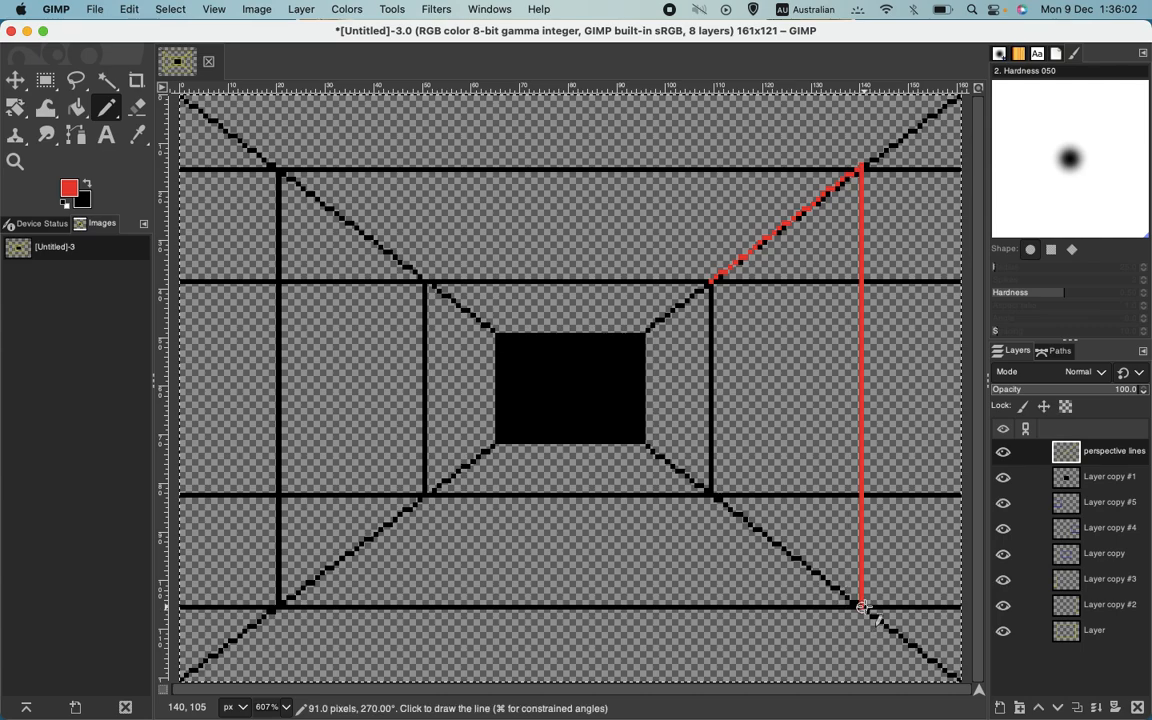
left_click(711, 492, "shift")
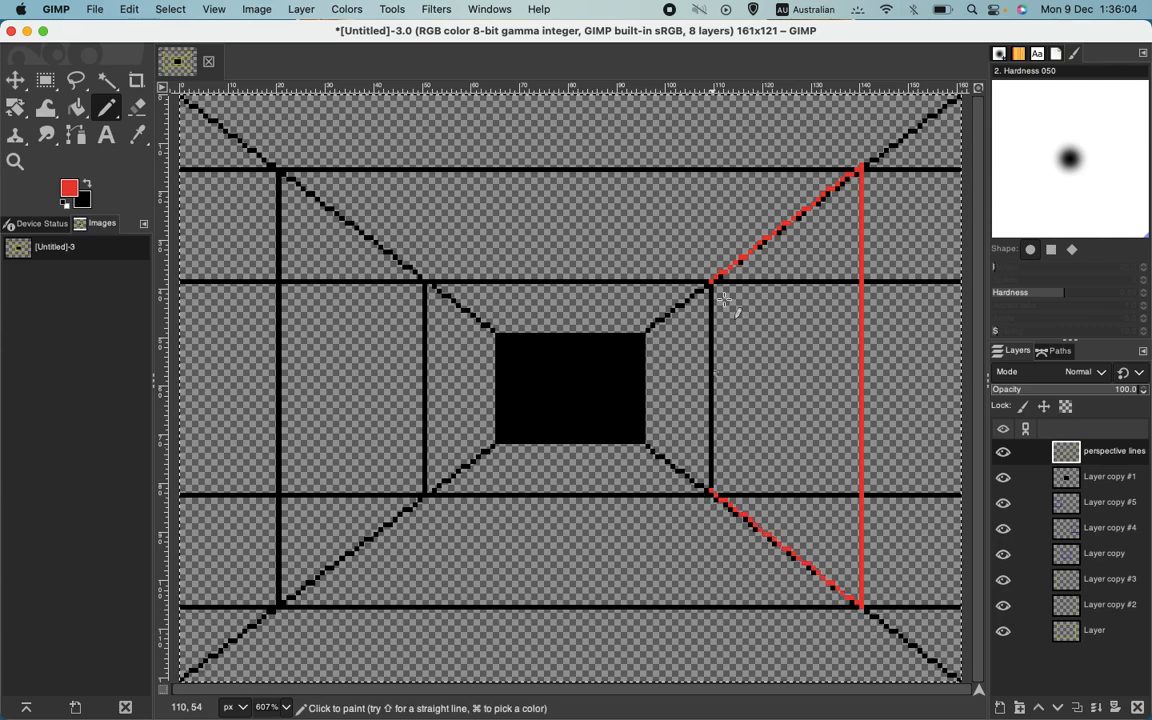
left_click(711, 282, "shift")
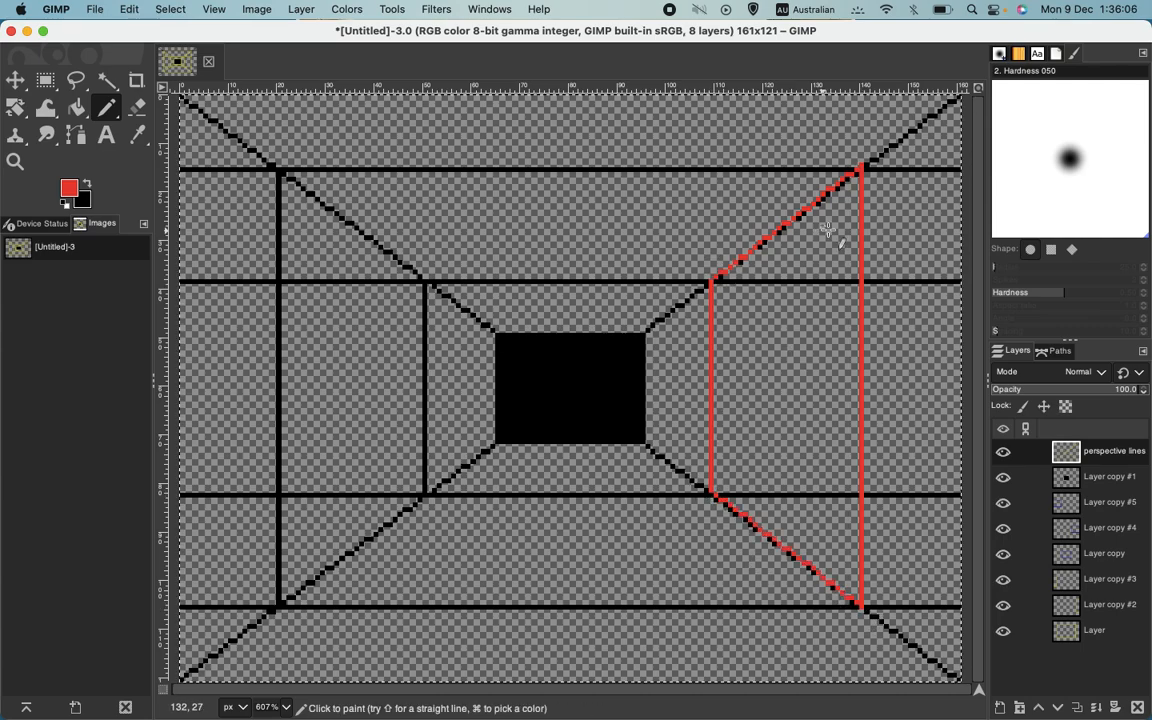
Step: Extend red lines from the panel's right-hand corners to the image's right edge and select the upper outer segment with Fuzzy Select
left_click(973, 174, "shift")
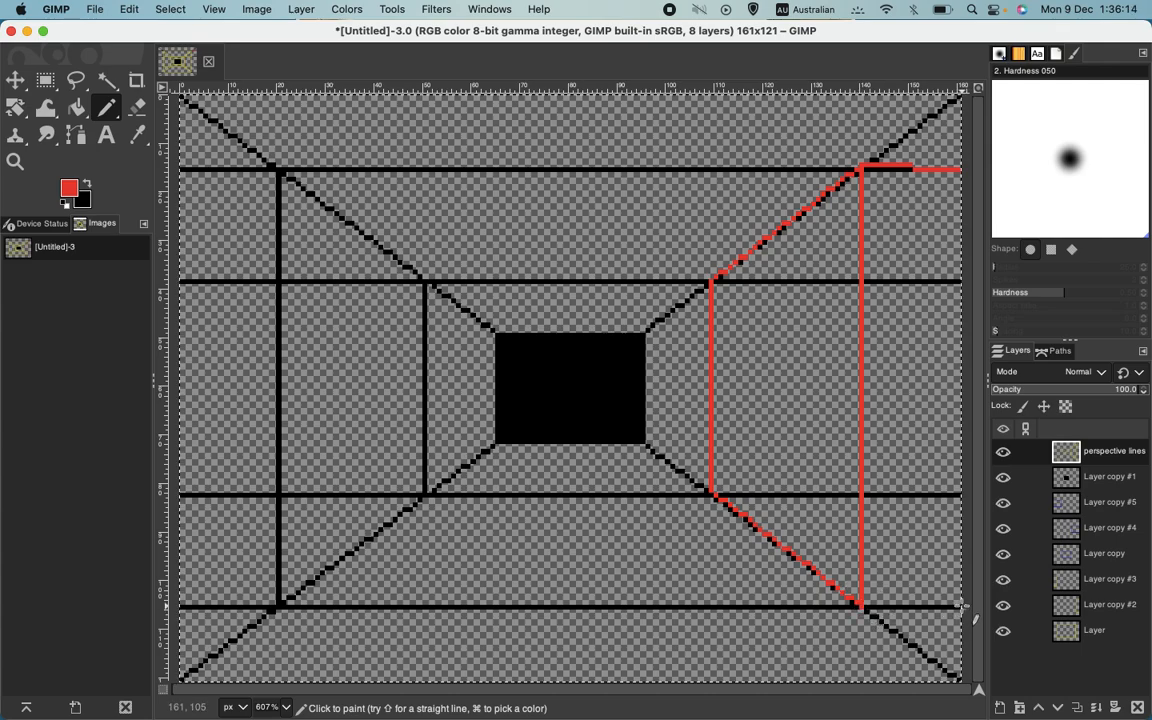
left_click(952, 607, "shift")
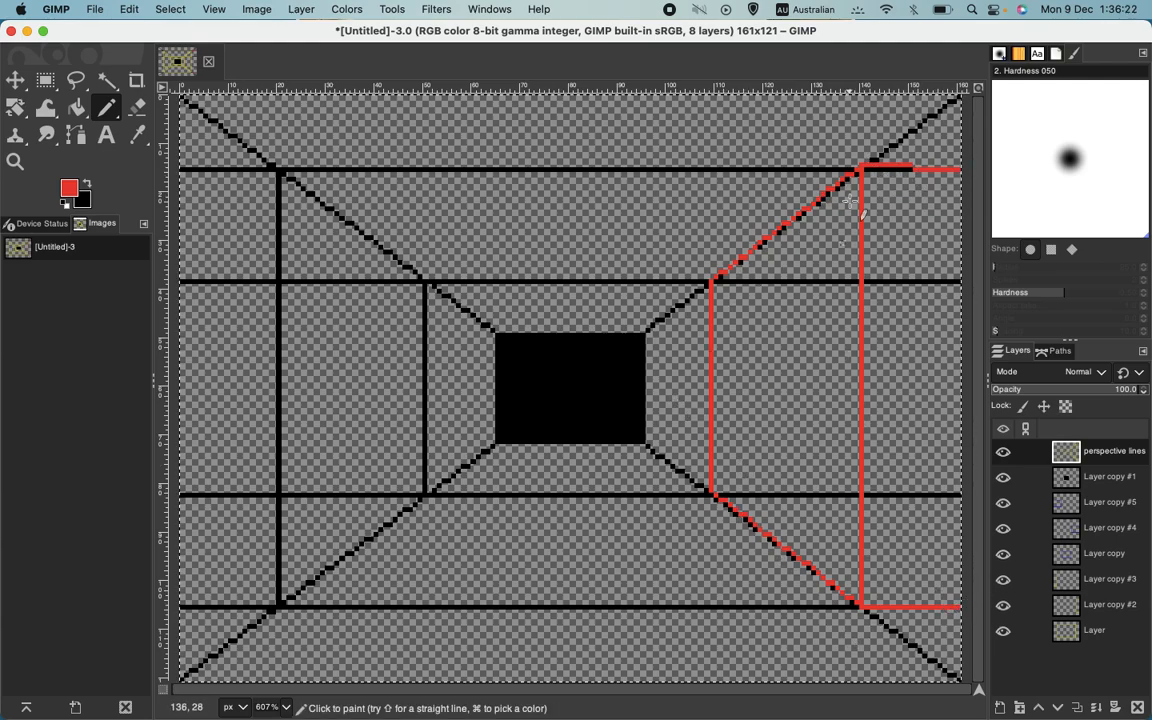
left_click(110, 83)
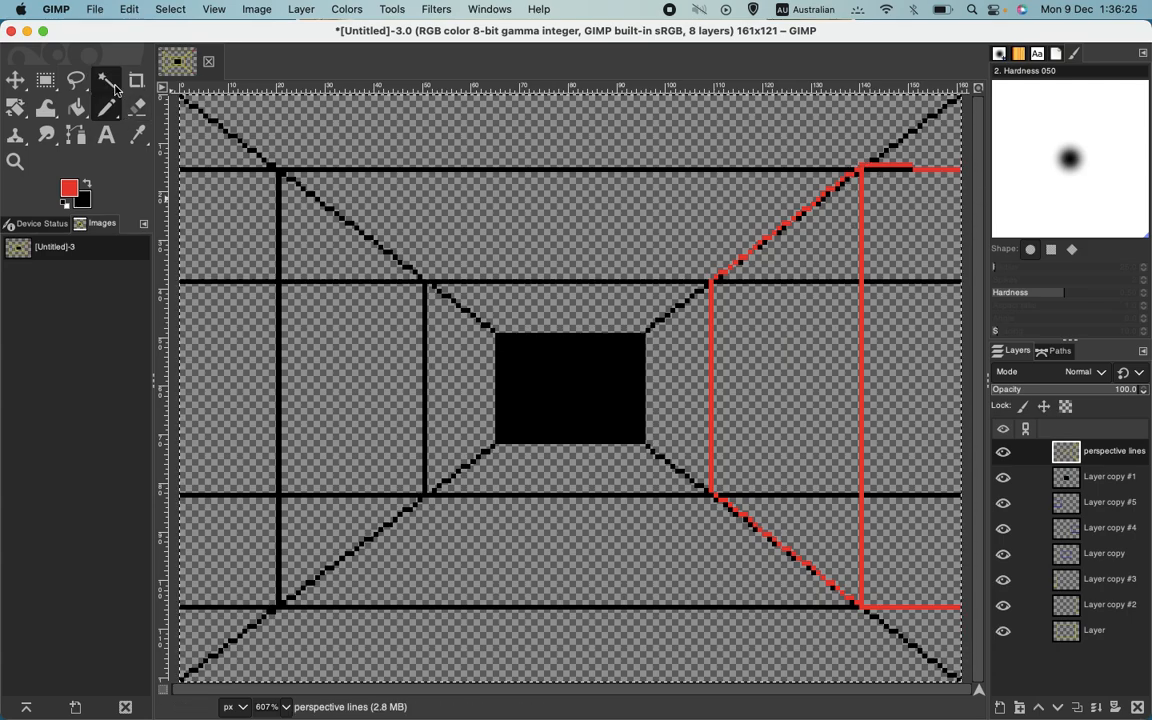
left_click(938, 169)
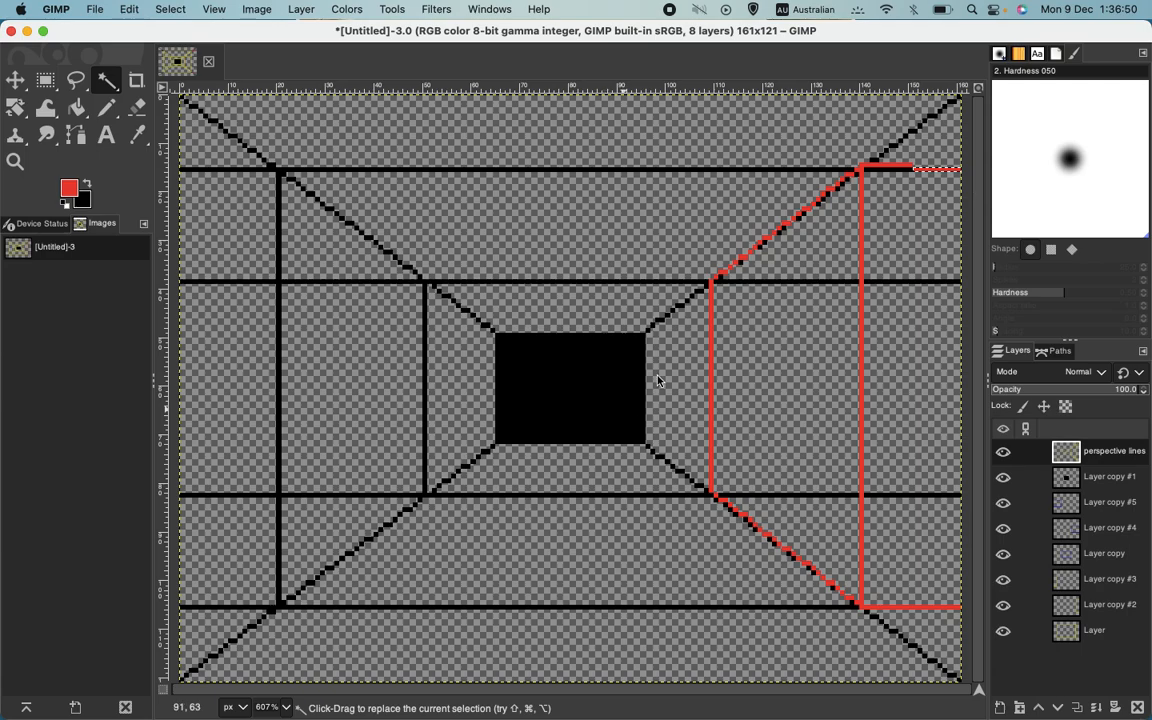
Step: Undo the selection and all the red lines on the perspective lines layer, and switch back to the Pencil tool
key("super+a")
key("super+z")
key("super+z")
key("super+z")
key("super+z")
key("super+z")
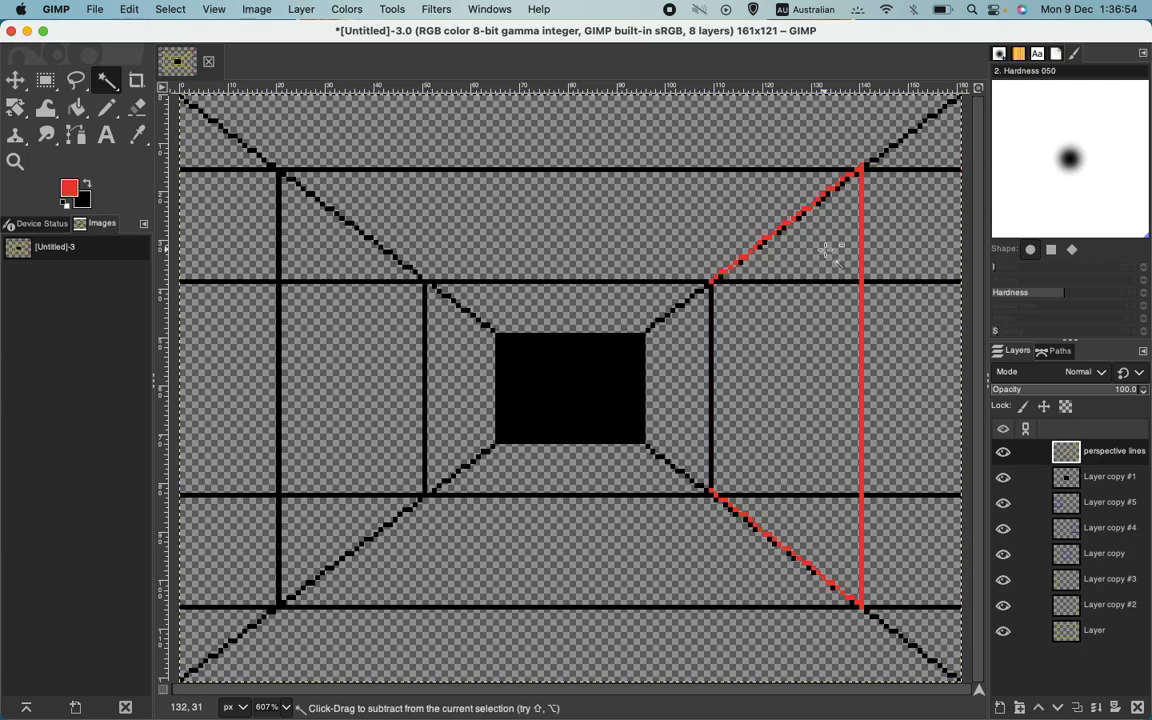
key("super+z")
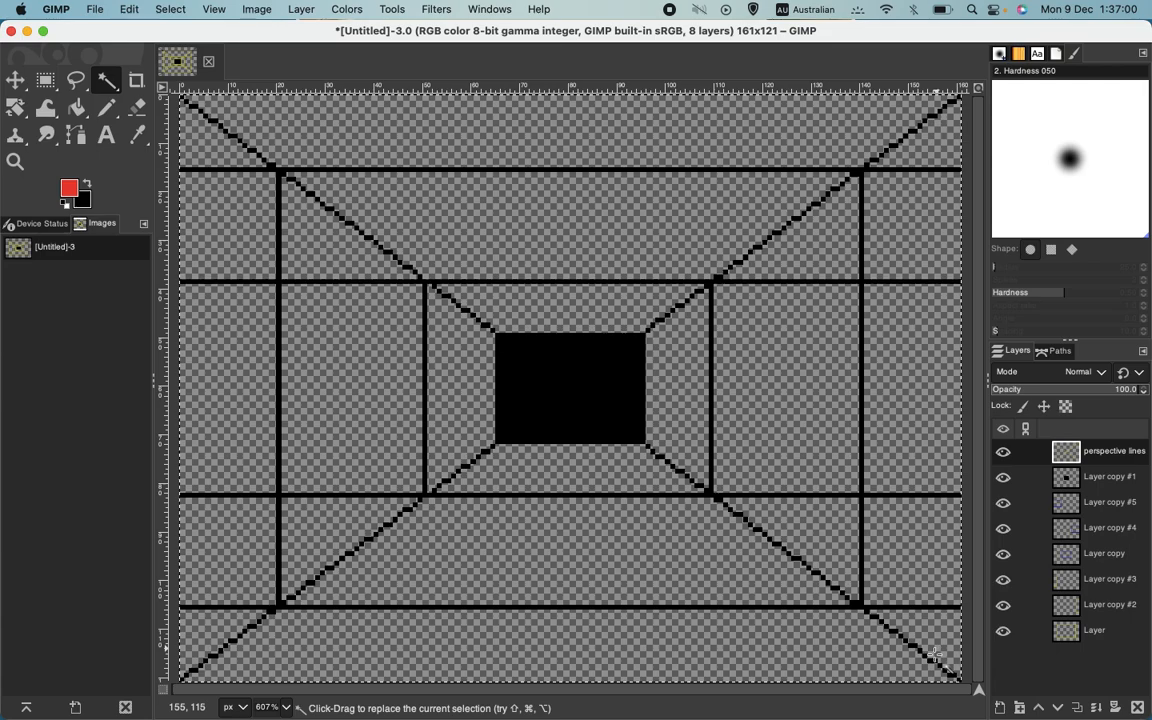
left_click(107, 108)
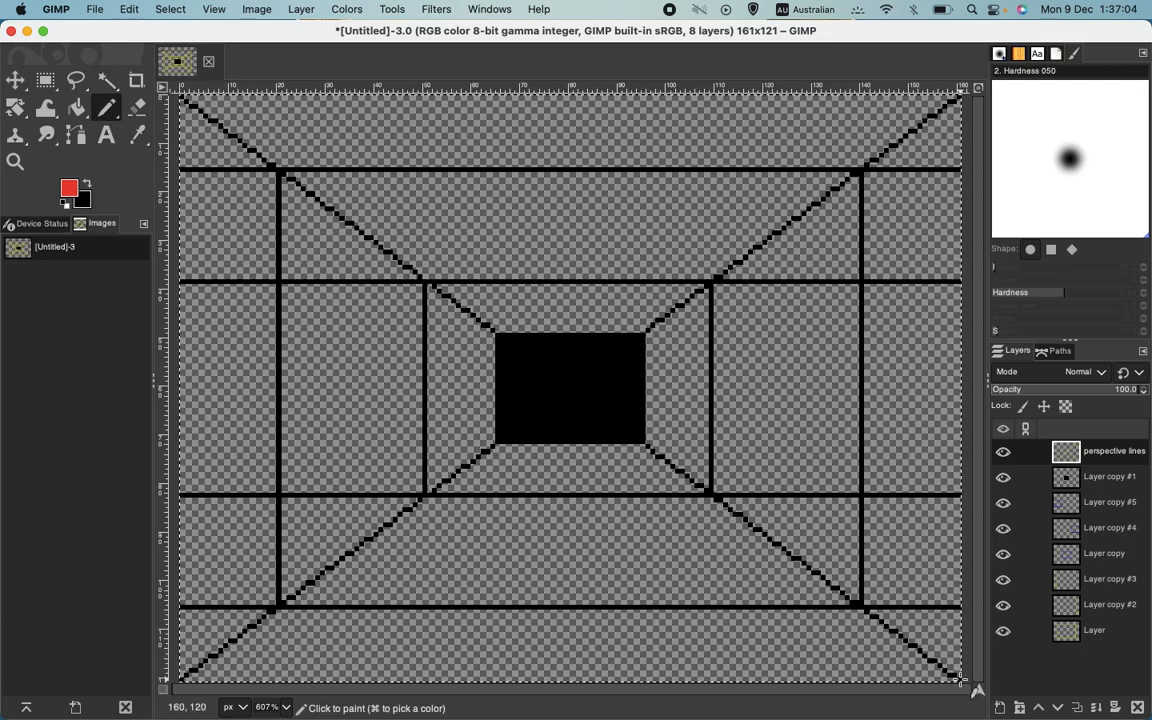
Step: On the perspective lines layer, outline the nearest right wall panel with red Pencil lines from the image's bottom-right corner round to its top-right corner
left_click(864, 607, "shift")
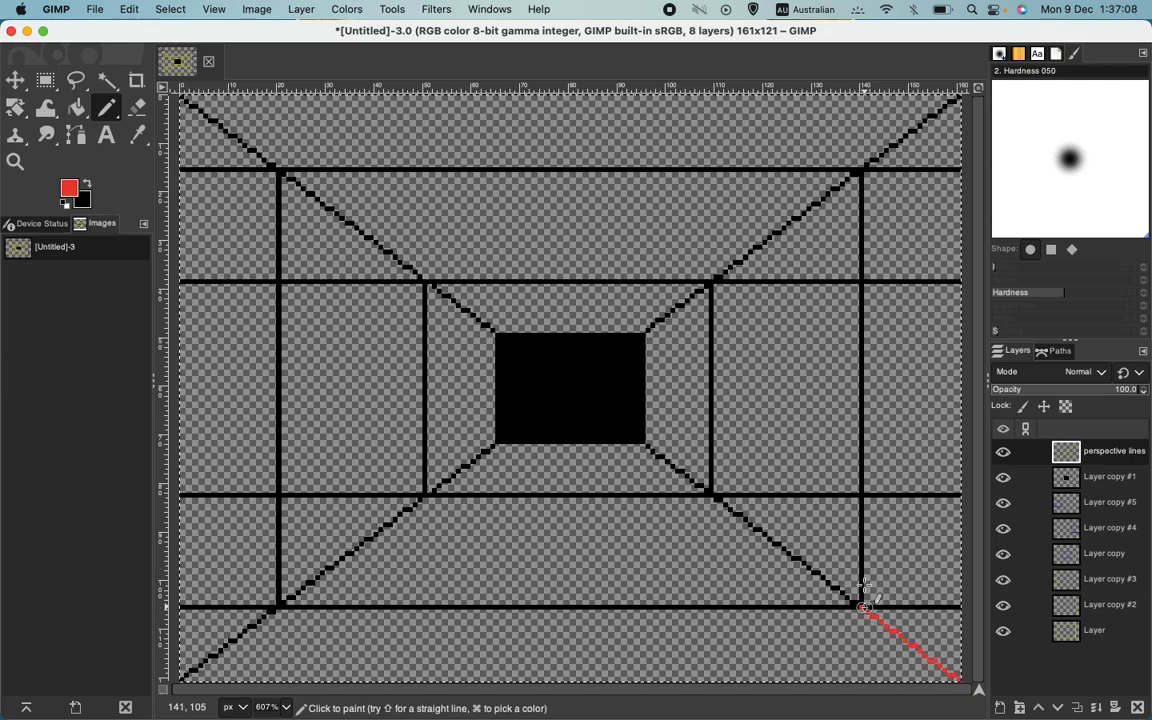
left_click(863, 170, "shift")
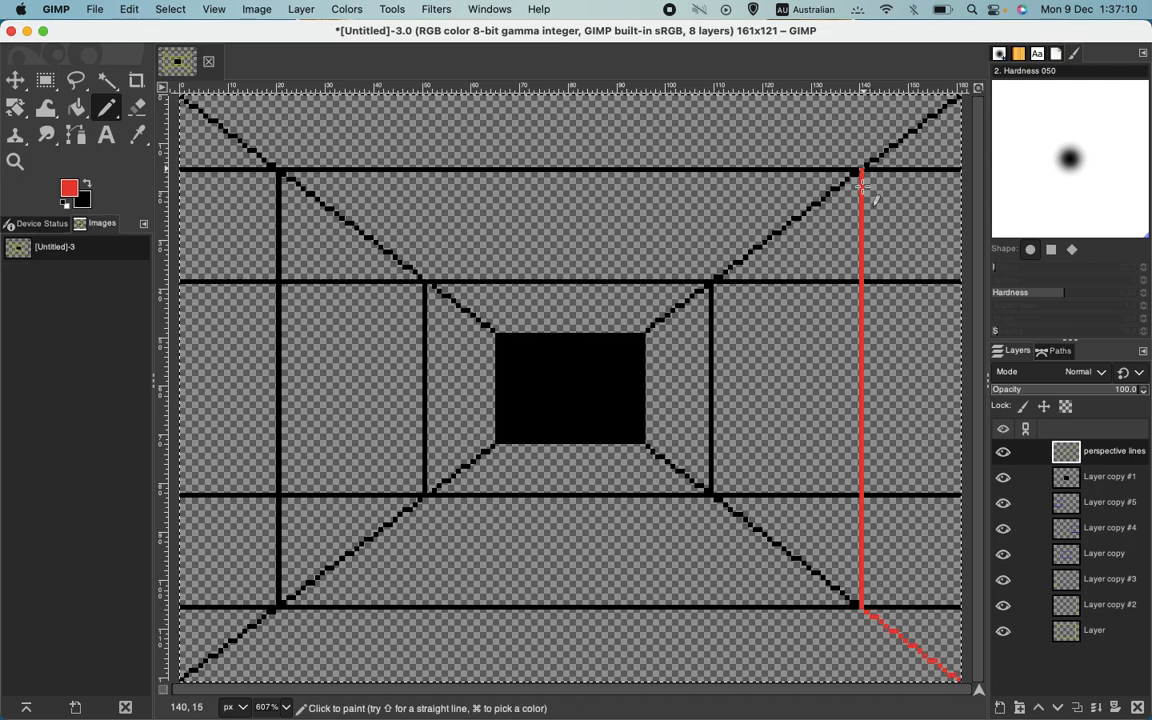
left_click(959, 97, "shift")
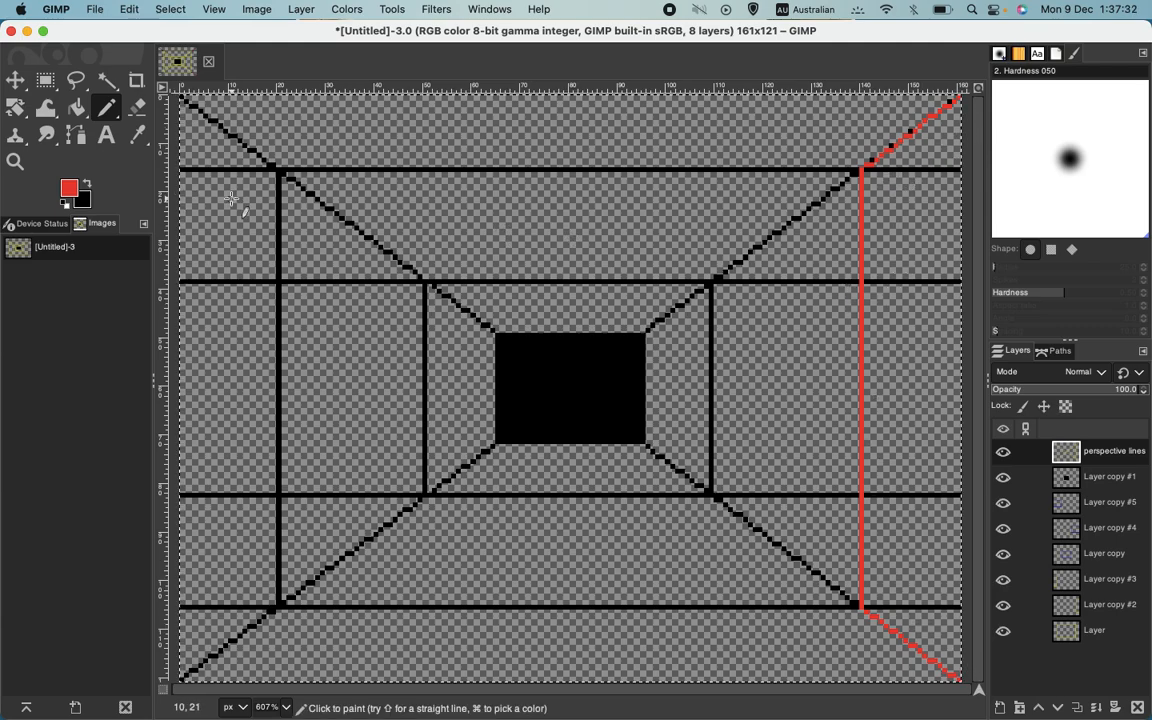
Step: Change the foreground colour from the colour dialog's swatches to bright blue
left_click(69, 193)
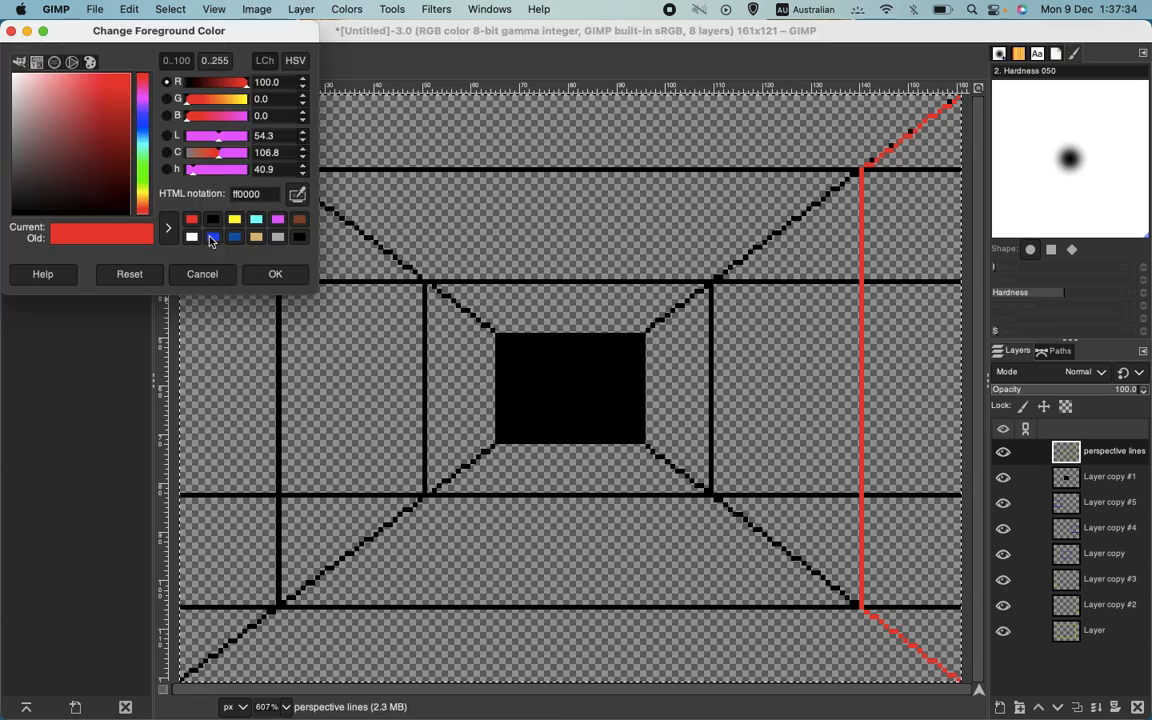
left_click(212, 237)
left_click(275, 274)
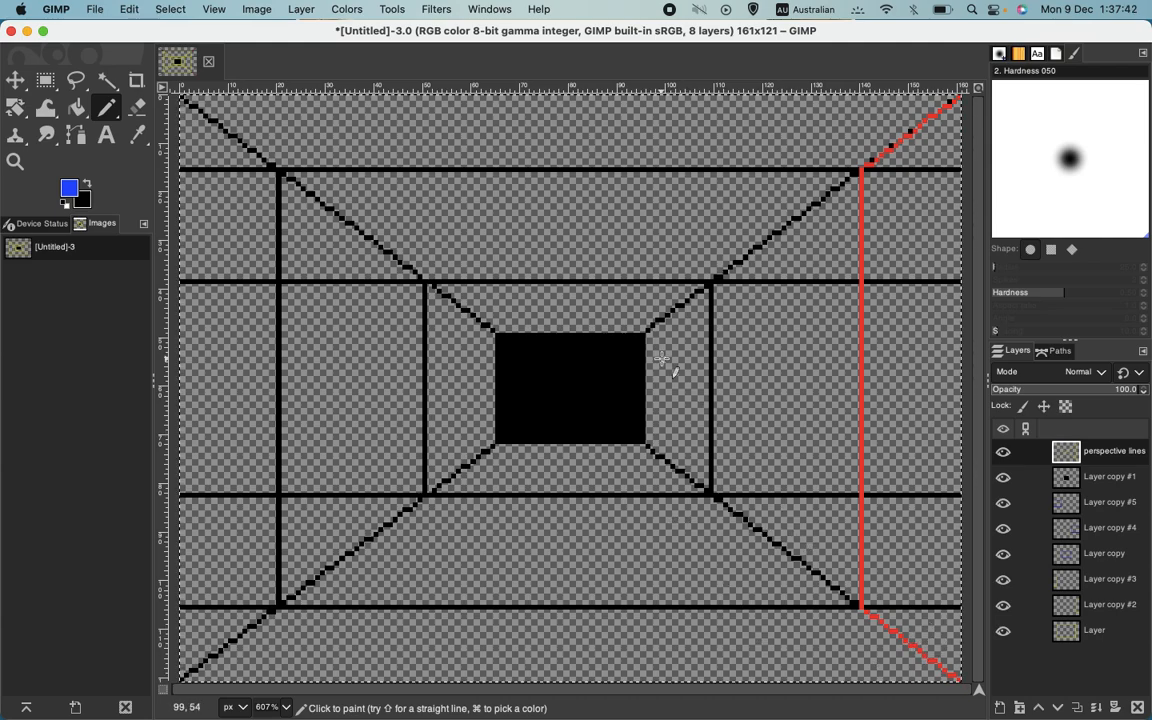
Step: Outline the far right wall panel between the black square and the middle outline with straight blue Pencil lines
left_click(643, 332)
left_click(711, 283, "shift")
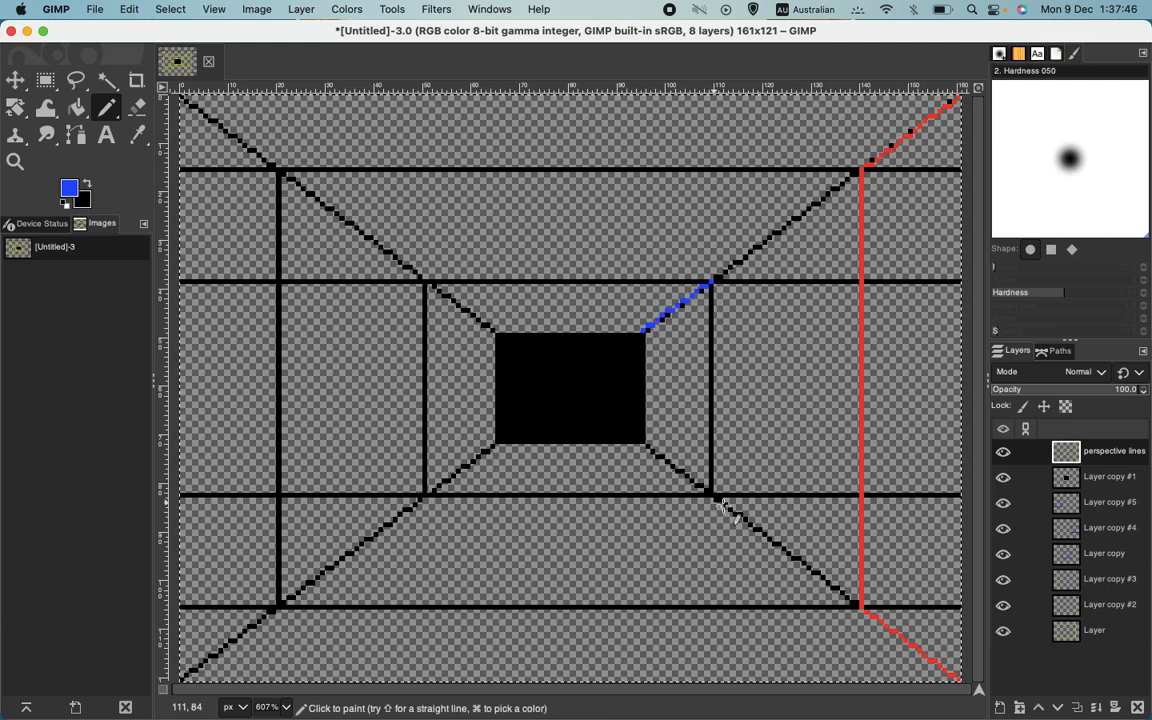
left_click(711, 495, "shift")
left_click(643, 442, "shift")
left_click(644, 331, "shift")
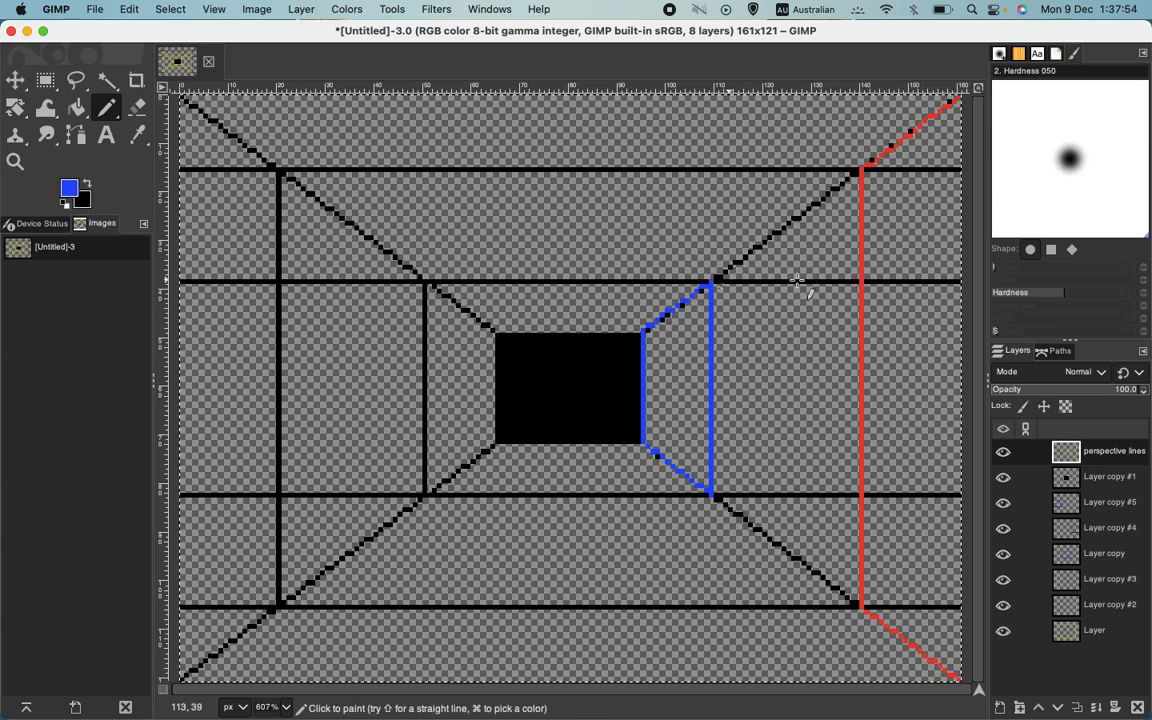
Step: Extend horizontal blue lines from the far panel's right-hand corners to the red vertical, correcting the misaligned lower line
left_click(858, 281, "shift")
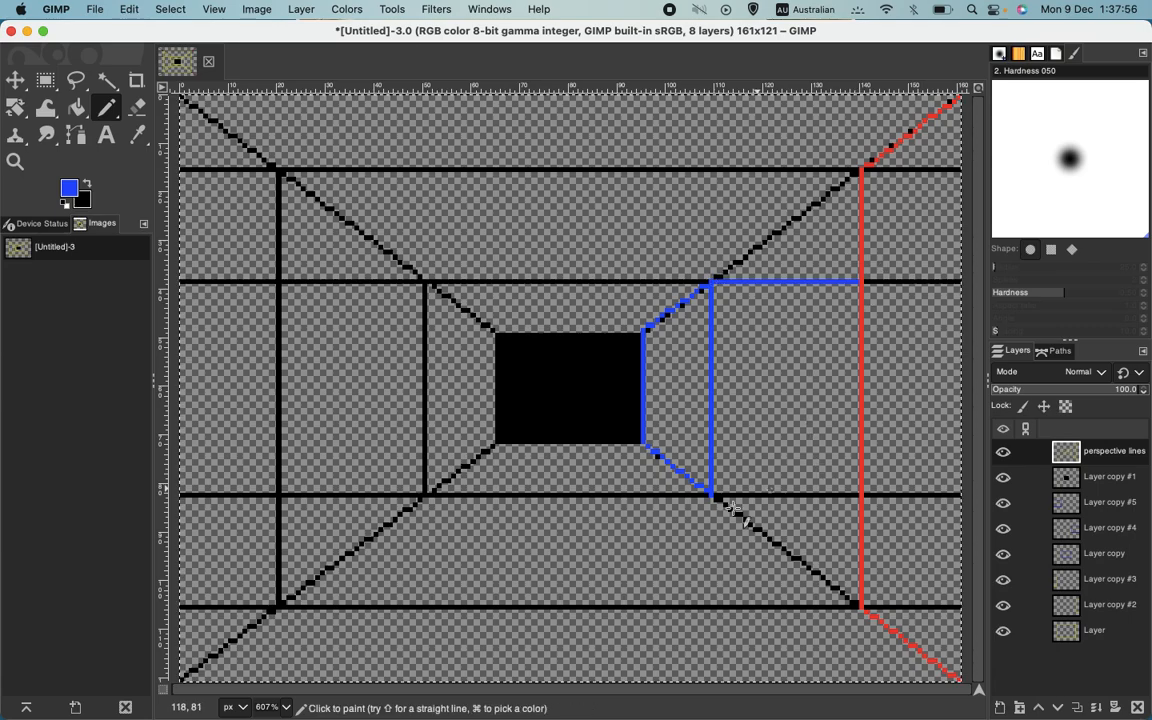
left_click(860, 493, "shift")
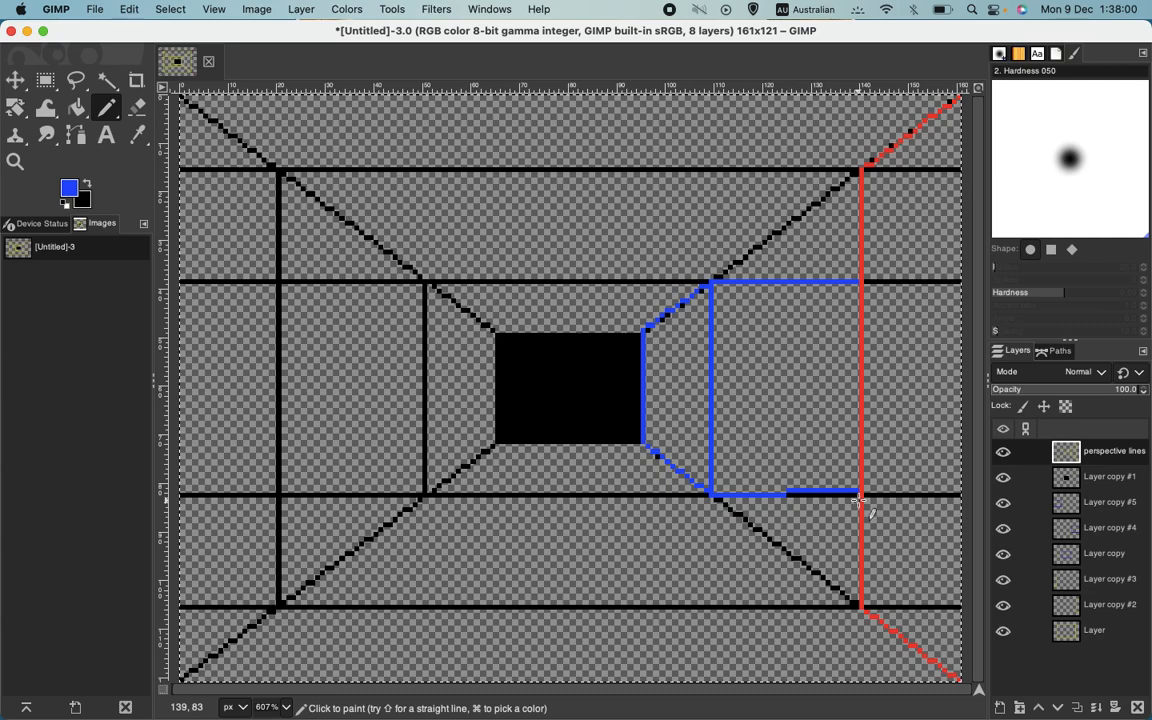
key("super+z")
key("super+shift+z")
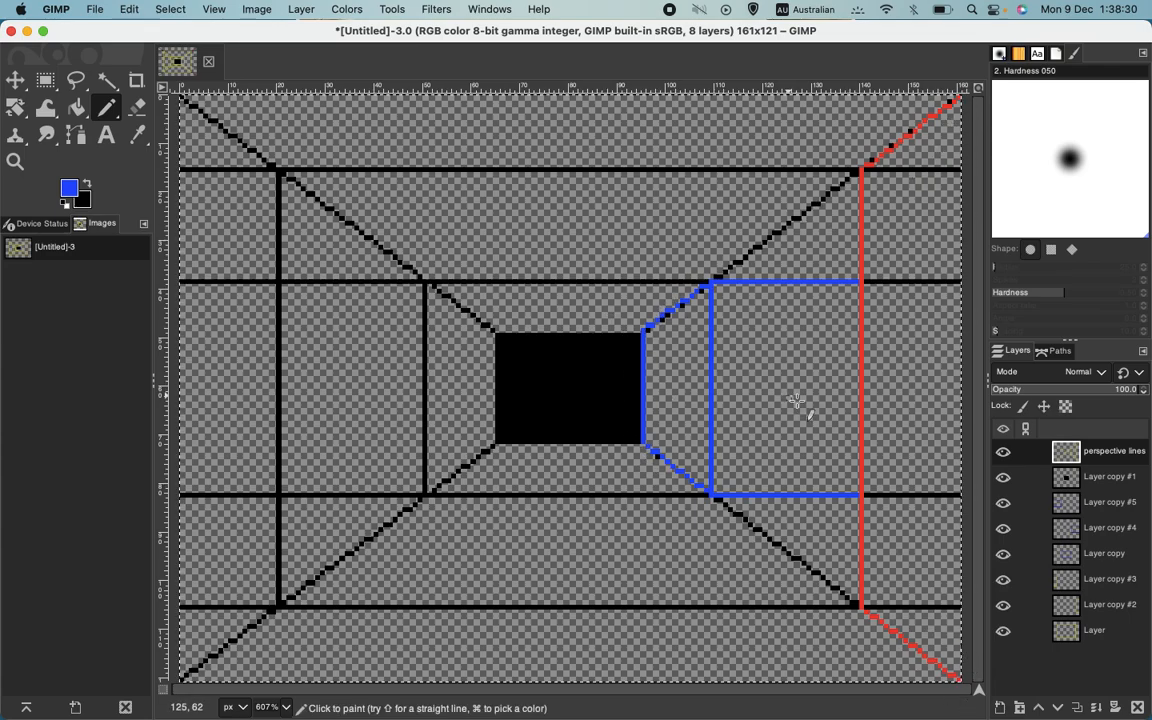
Step: Undo all the blue lines and the red wall outline on the perspective lines layer
key("super")
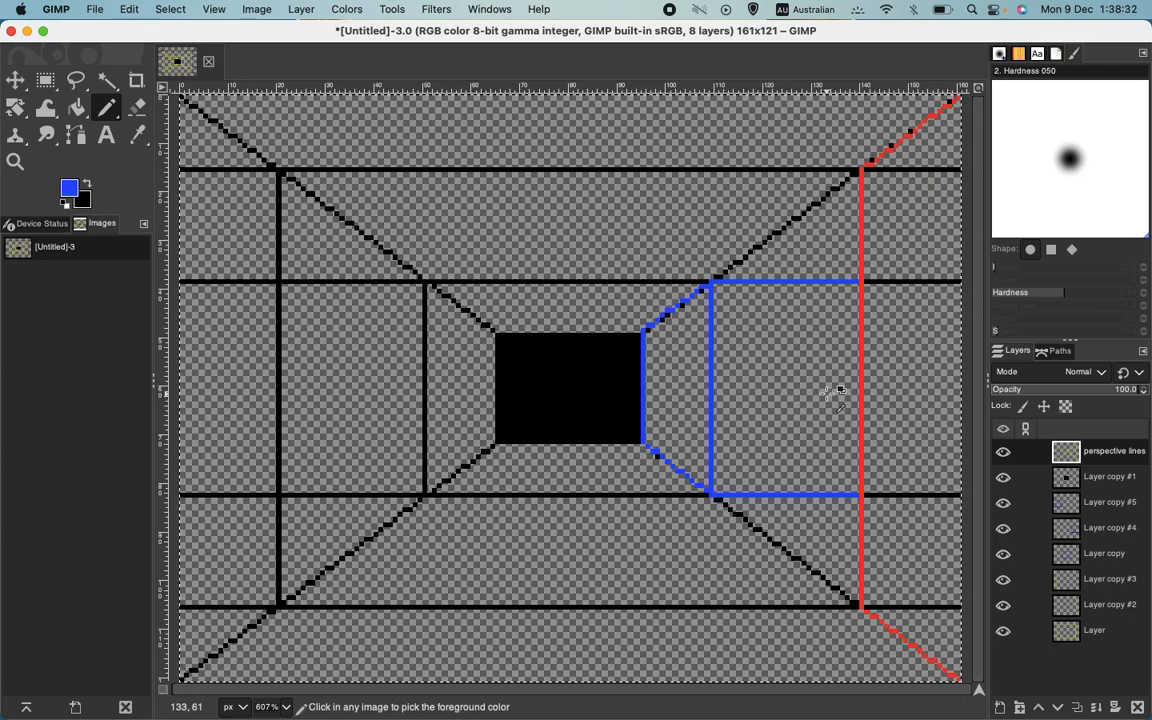
key("super+z")
key("super+z")
key("super+z")
key("super+z")
key("super+z")
key("super+z")
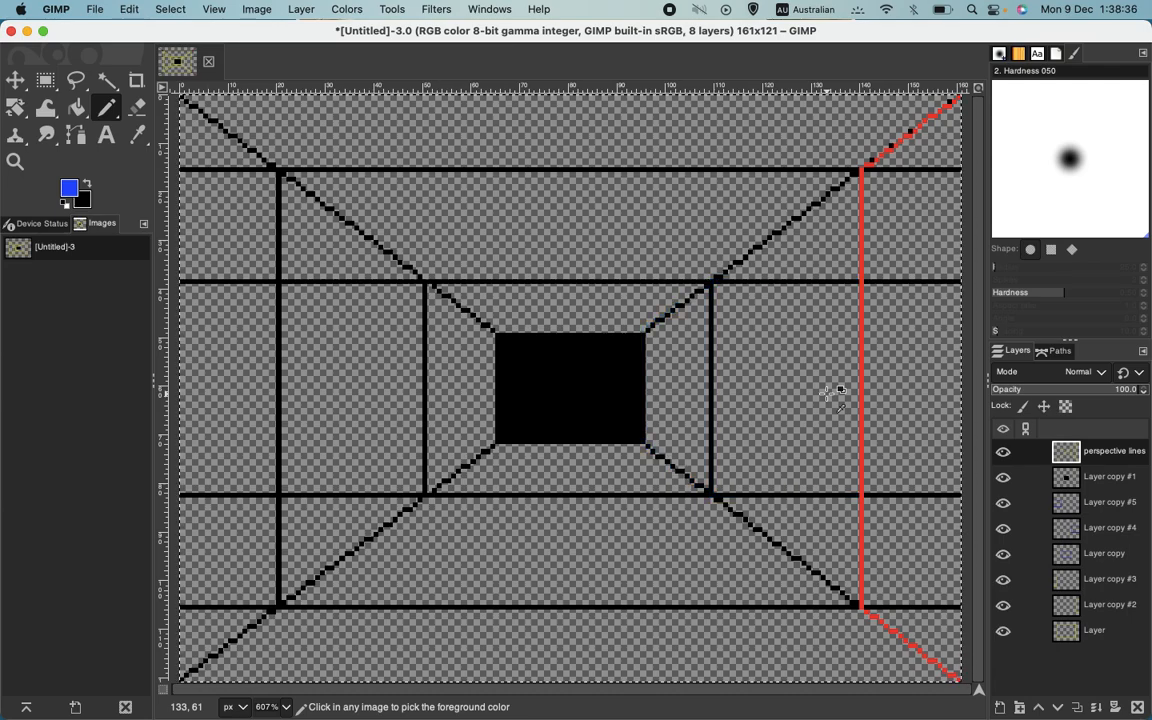
key("super+z")
key("super+z")
key("super+z")
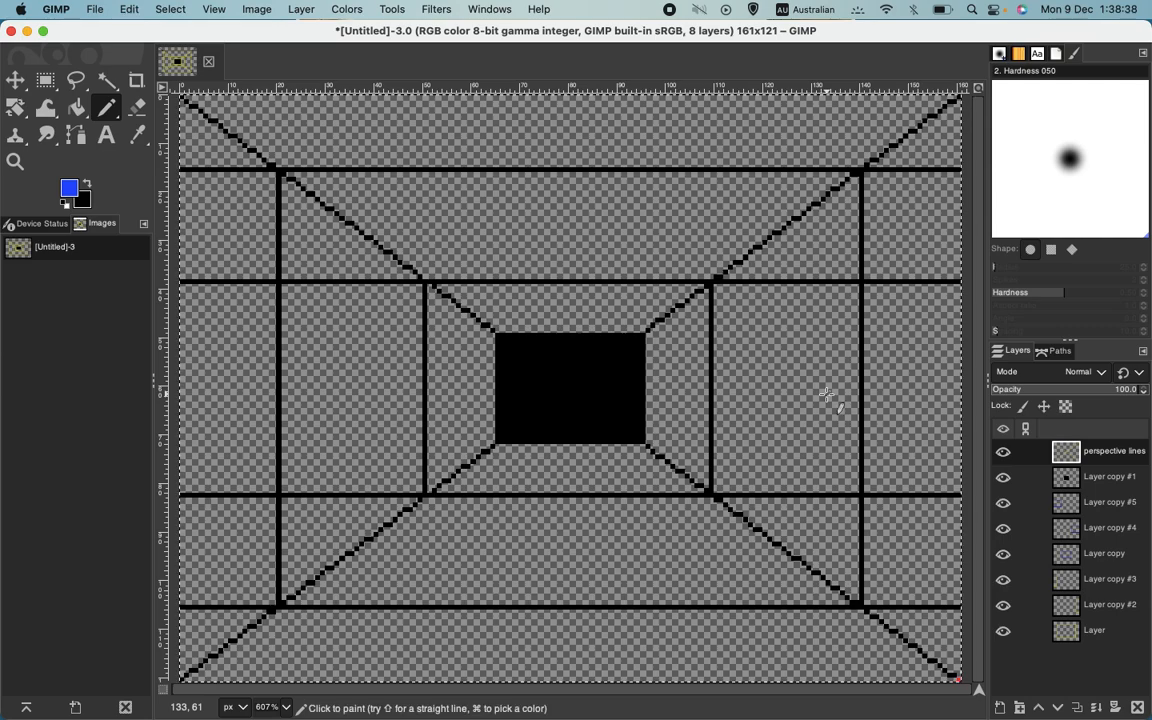